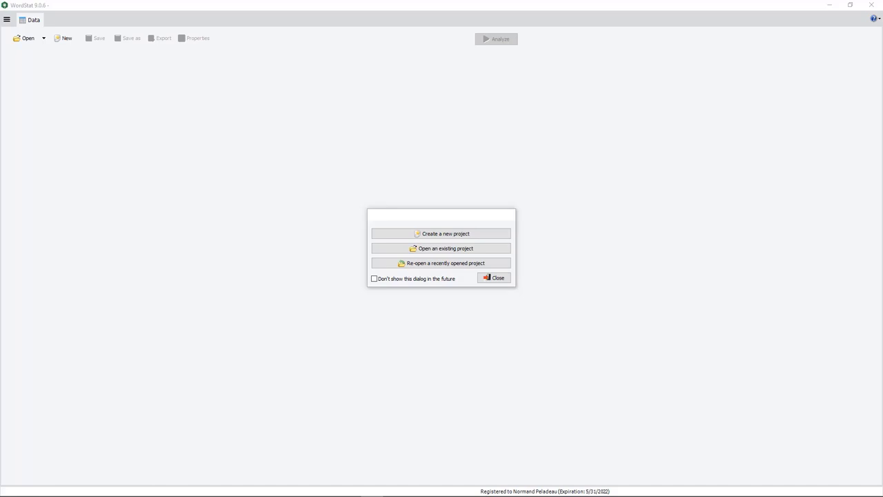
Step: Inspect the document import window for creating a new project from a list of documents, and cancel it
{"action": "left_click", "coordinate": [476, 234]}
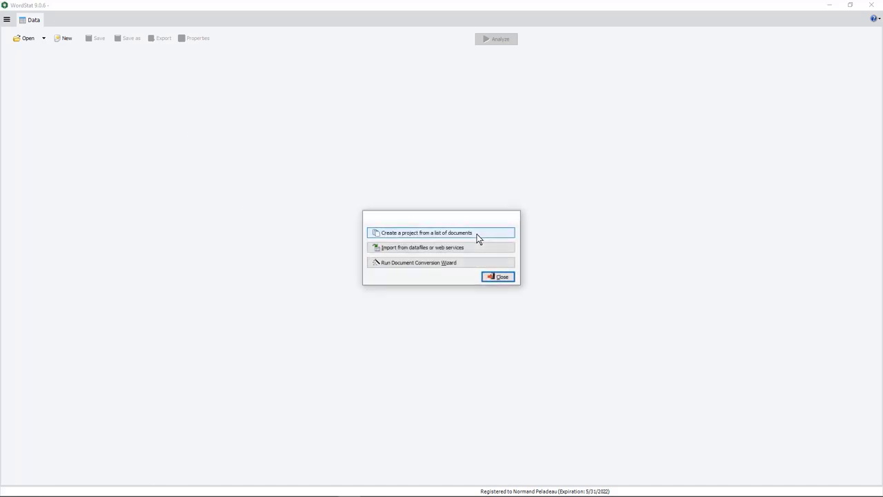
{"action": "left_click", "coordinate": [477, 234]}
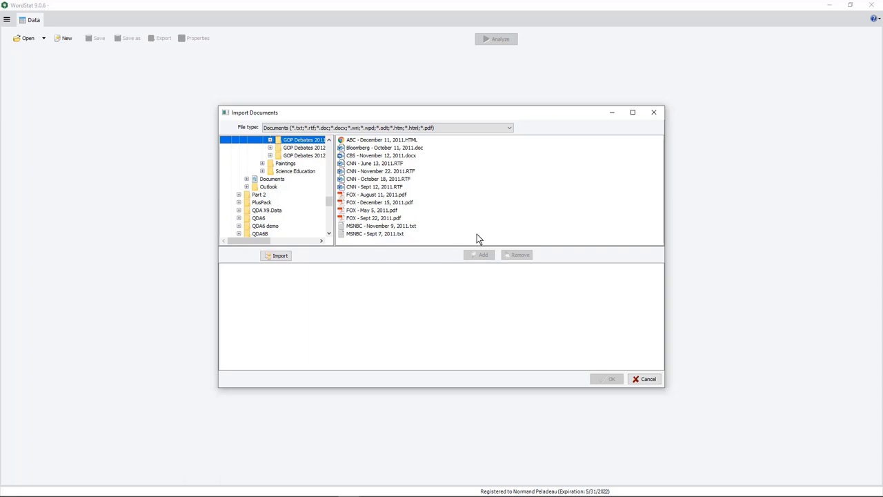
{"action": "left_click", "coordinate": [645, 379]}
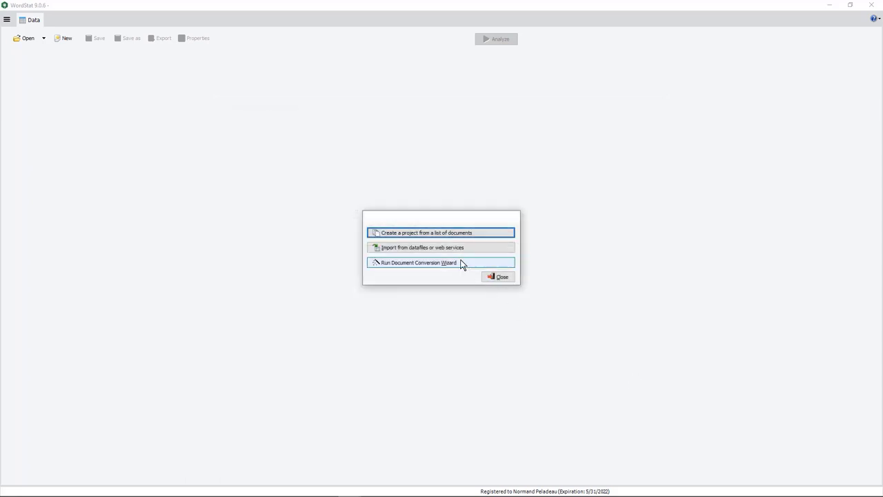
Step: Review the available datafile and web service import sources, including reference managers, e-mails and others, and close the new project options
{"action": "left_click", "coordinate": [449, 249]}
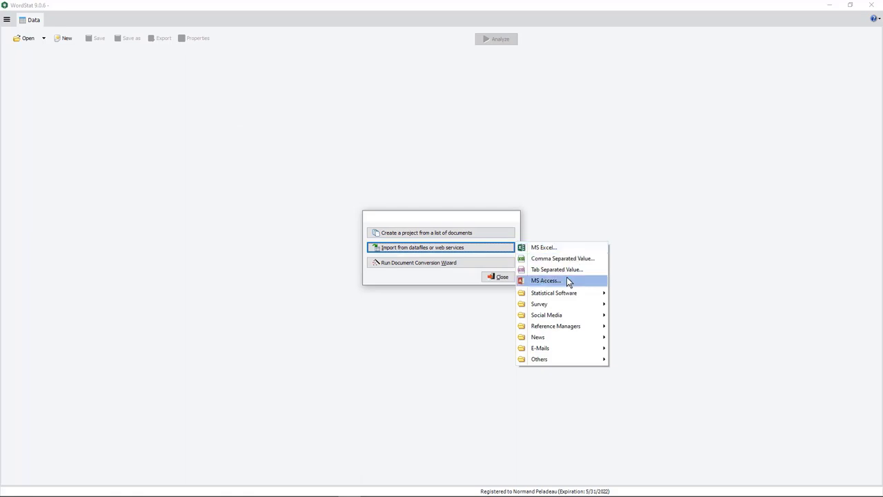
{"action": "mouse_move", "coordinate": [565, 292]}
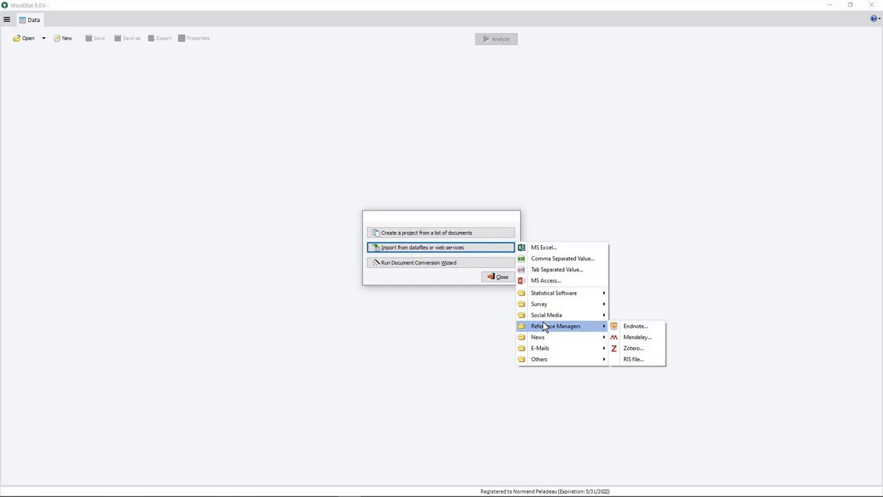
{"action": "mouse_move", "coordinate": [569, 343]}
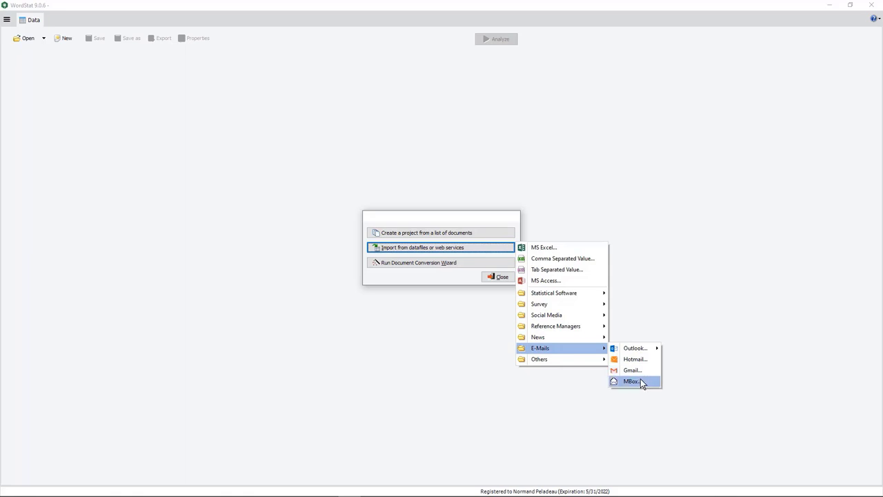
{"action": "mouse_move", "coordinate": [586, 366]}
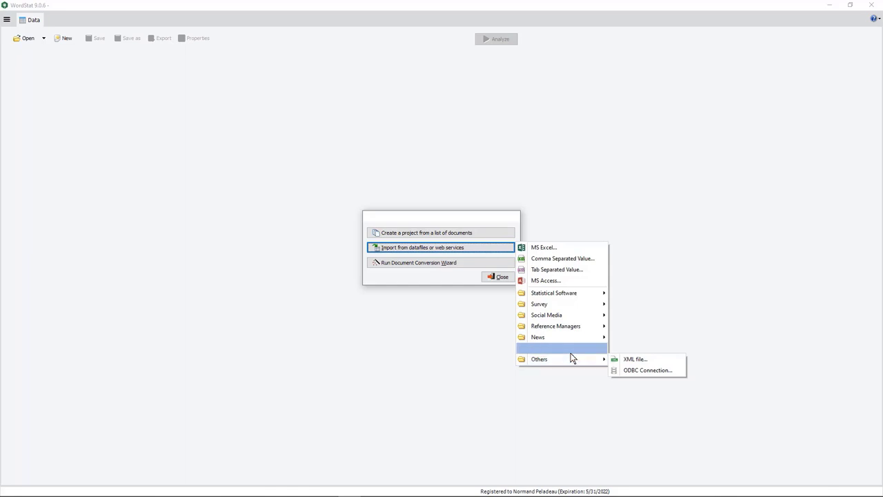
{"action": "left_click", "coordinate": [502, 277]}
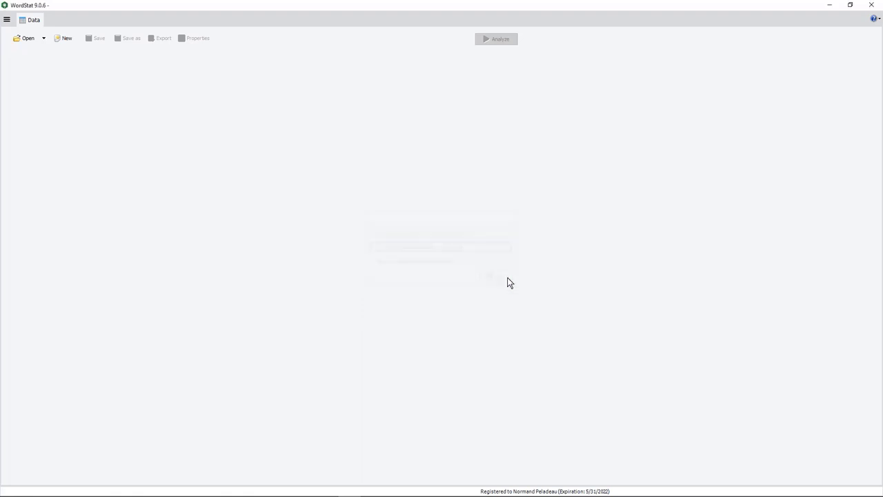
Step: Open the recent project Airlines 50000.ppj
{"action": "left_click", "coordinate": [43, 38]}
{"action": "left_click", "coordinate": [58, 51]}
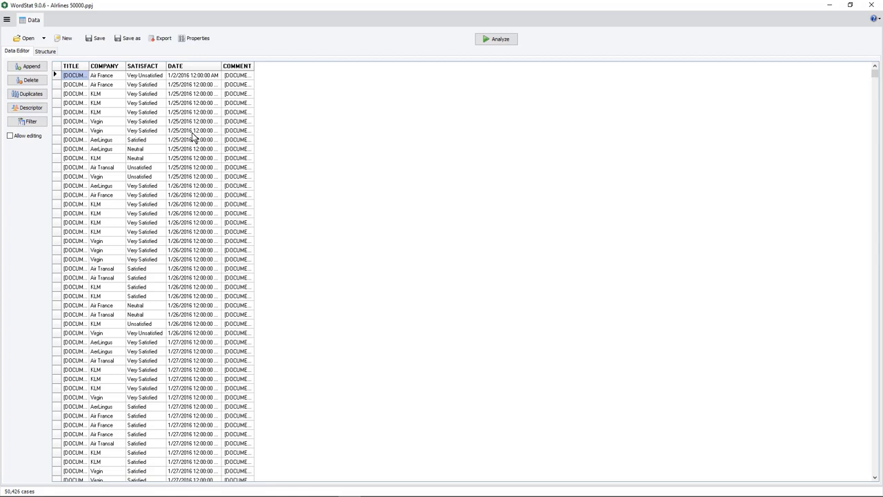
Step: View the frequency statistics of the COMPANY variable and close them
{"action": "left_click", "coordinate": [107, 111]}
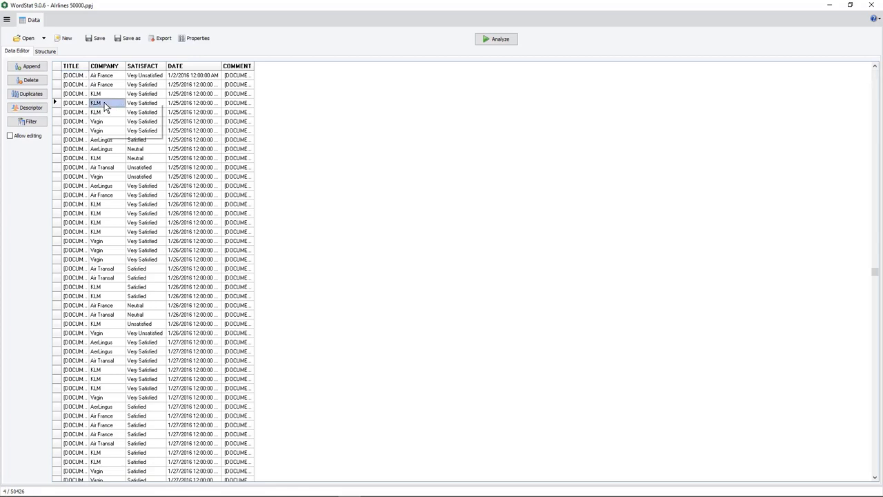
{"action": "right_click", "coordinate": [104, 104]}
{"action": "left_click", "coordinate": [140, 121]}
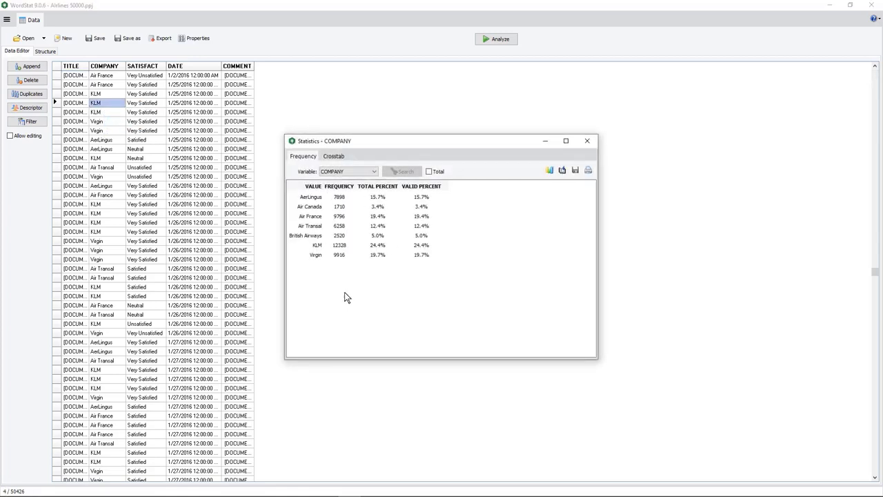
{"action": "left_click", "coordinate": [588, 144]}
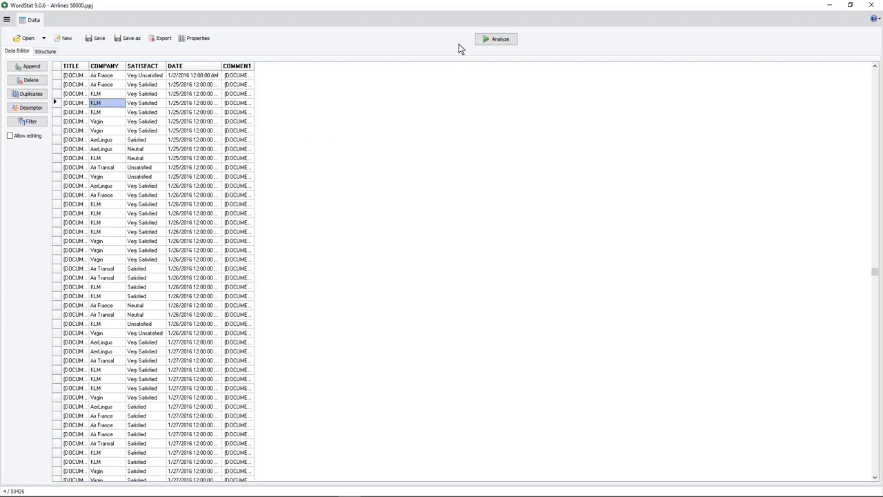
Step: Analyze the TITLE and COMMENT text in relation with COMPANY, SATISFACT and DATE in expert mode
{"action": "left_click", "coordinate": [499, 40]}
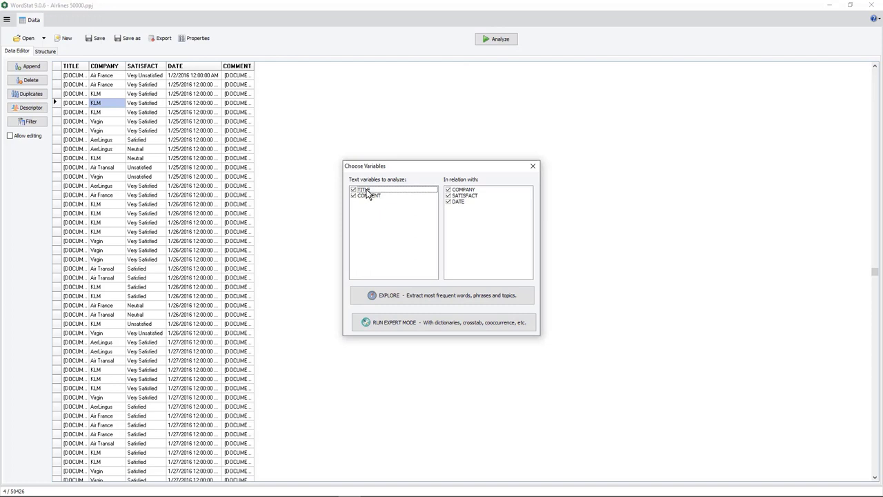
{"action": "left_click", "coordinate": [468, 196]}
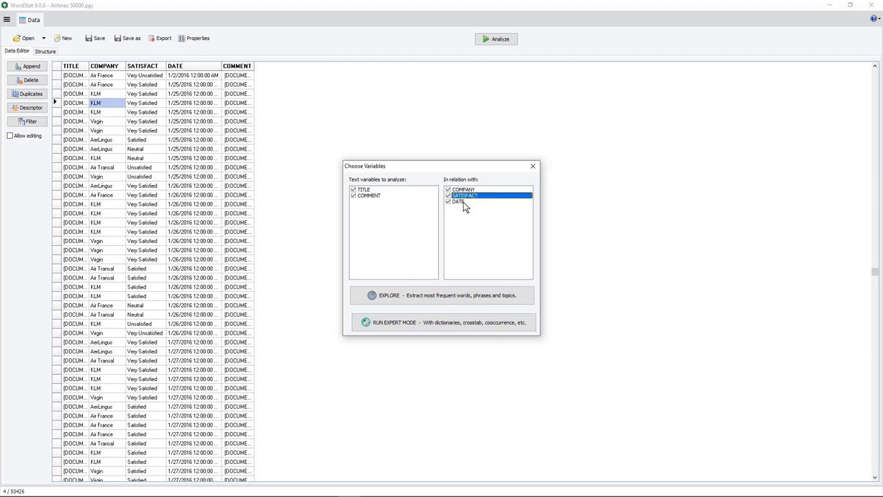
{"action": "left_click", "coordinate": [463, 202]}
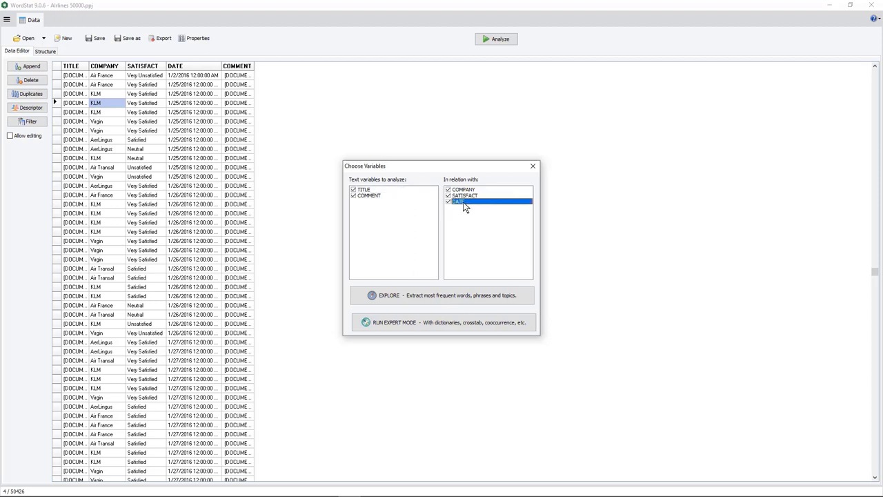
{"action": "left_click", "coordinate": [425, 320]}
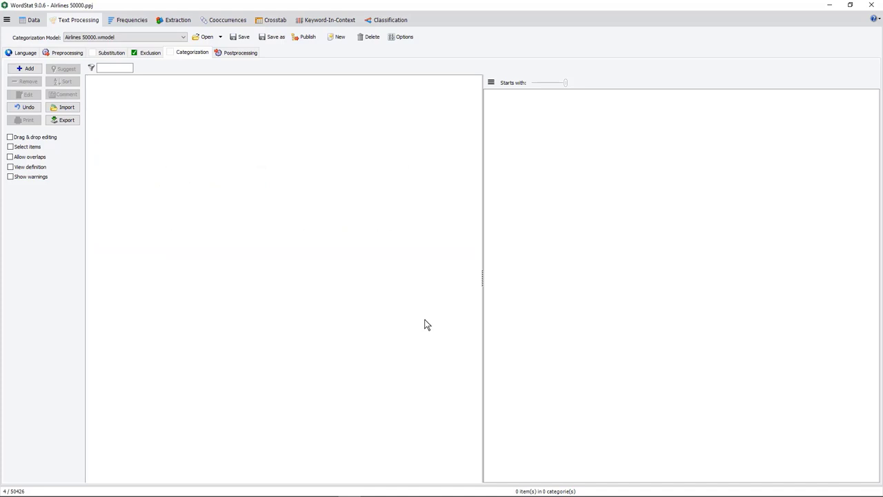
Step: Display the word frequencies, compare AIRPORT across companies and satisfaction levels, and show the SATISFACT comparison as vertical bars
{"action": "left_click", "coordinate": [133, 22]}
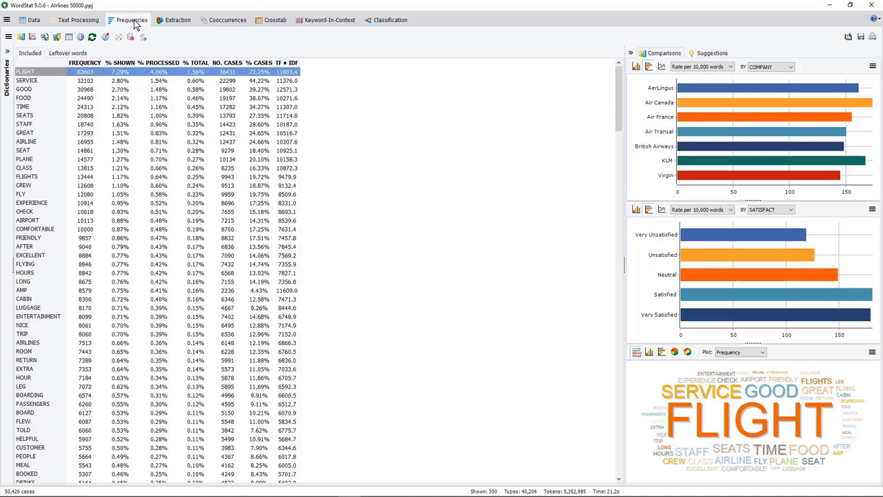
{"action": "left_click", "coordinate": [97, 204]}
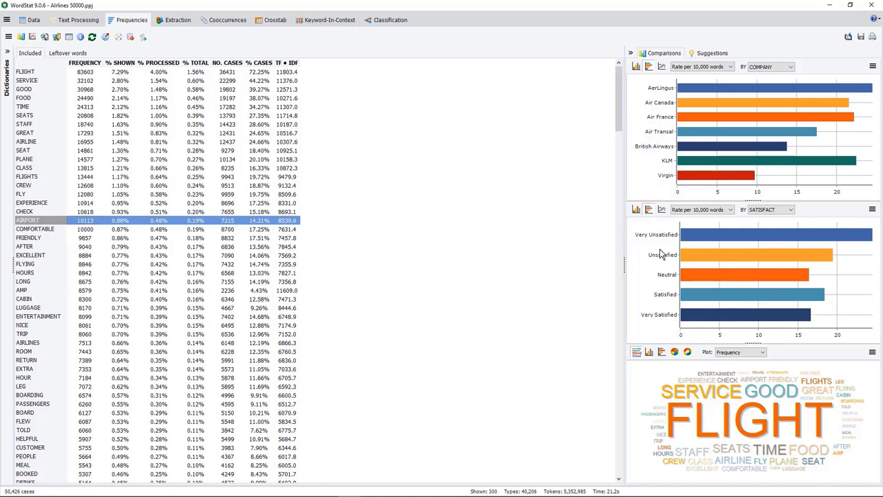
{"action": "left_click", "coordinate": [636, 209]}
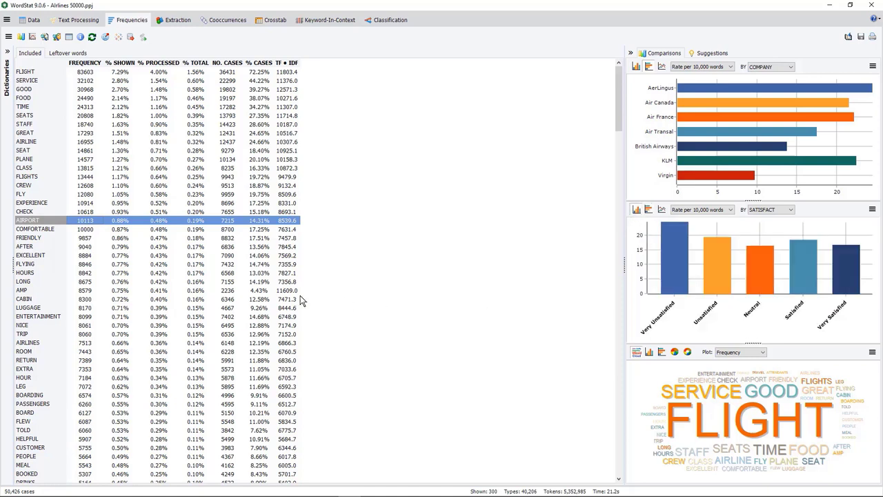
Step: Retrieve the text passages containing the keyword COMFORTABLE and close the results
{"action": "left_click", "coordinate": [159, 230]}
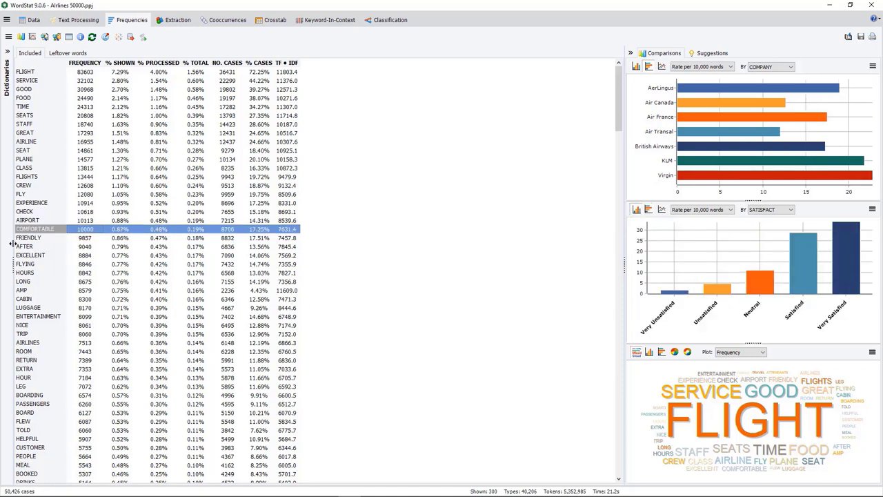
{"action": "right_click", "coordinate": [194, 236]}
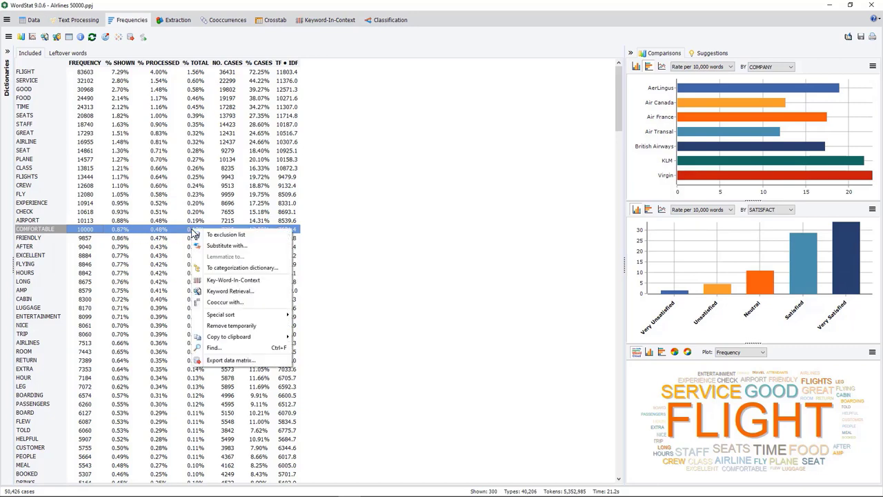
{"action": "left_click", "coordinate": [242, 293]}
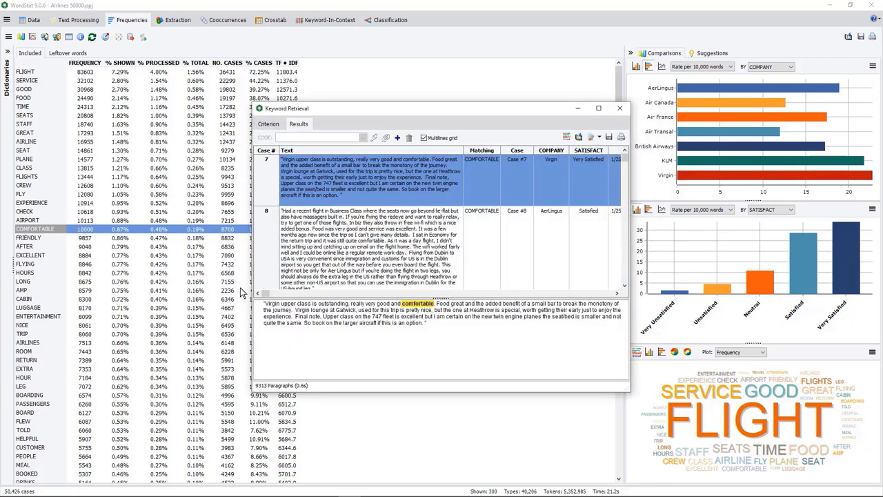
{"action": "left_click", "coordinate": [619, 108]}
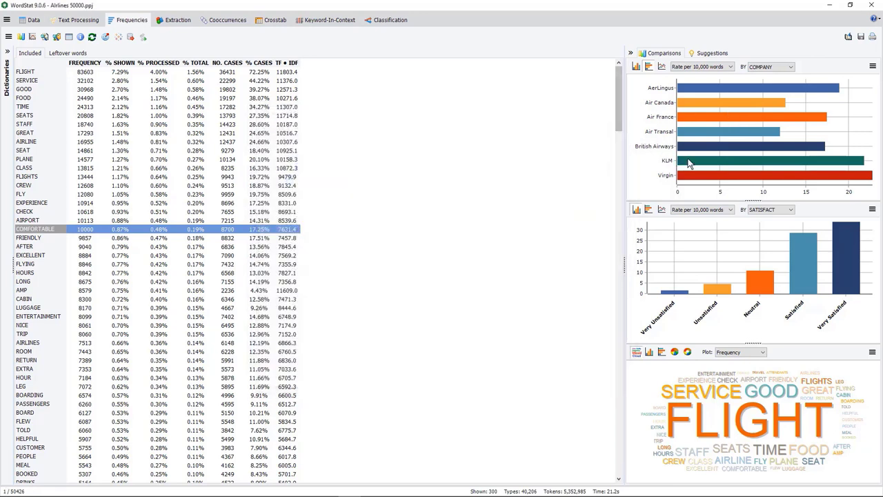
Step: Retrieve the COMFORTABLE comments for British Airways from the company comparison chart and close the results
{"action": "left_click", "coordinate": [711, 150]}
{"action": "right_click", "coordinate": [710, 151]}
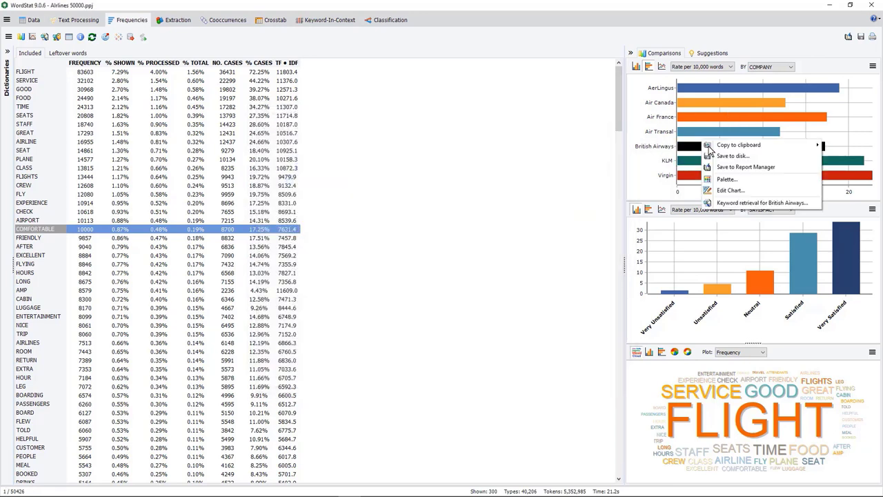
{"action": "left_click", "coordinate": [749, 198]}
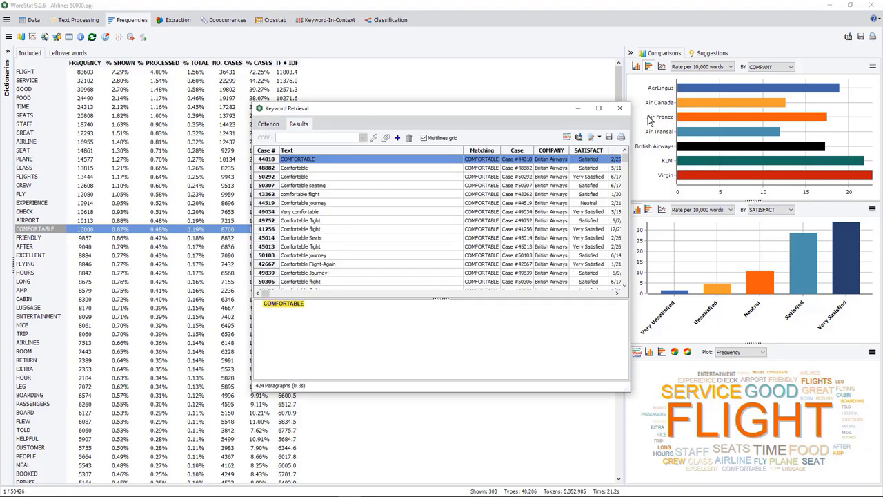
{"action": "left_click", "coordinate": [620, 108]}
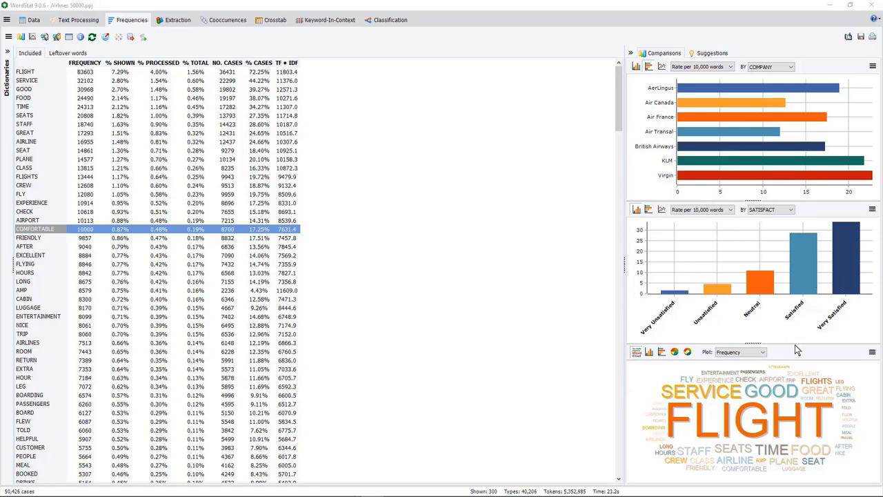
Step: Retrieve the passages containing FLIGHTS from the word cloud and close the results
{"action": "right_click", "coordinate": [819, 384]}
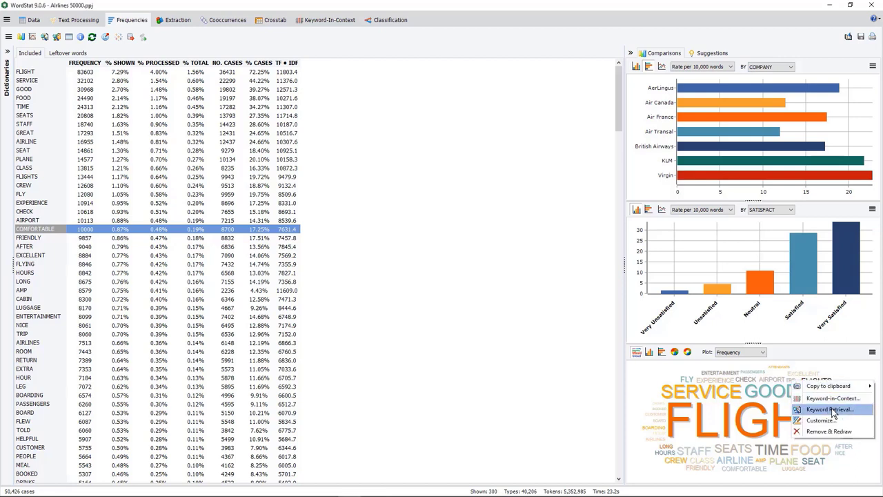
{"action": "left_click", "coordinate": [830, 410]}
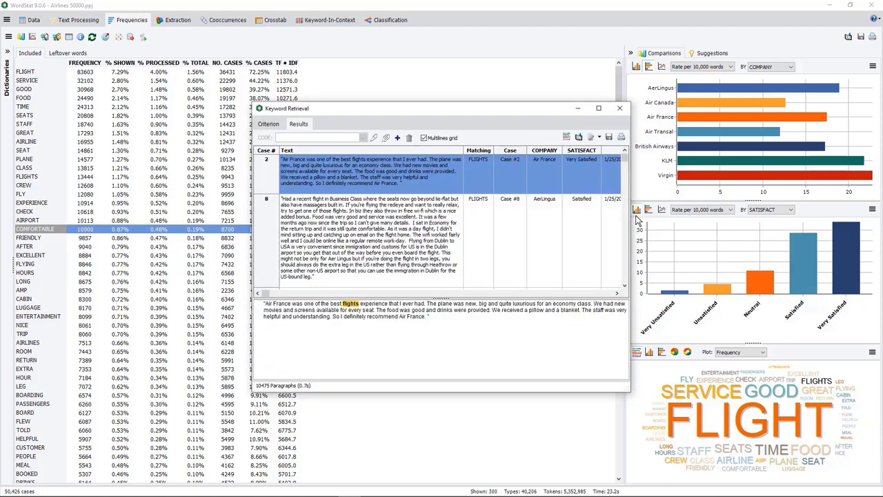
{"action": "left_click", "coordinate": [620, 108]}
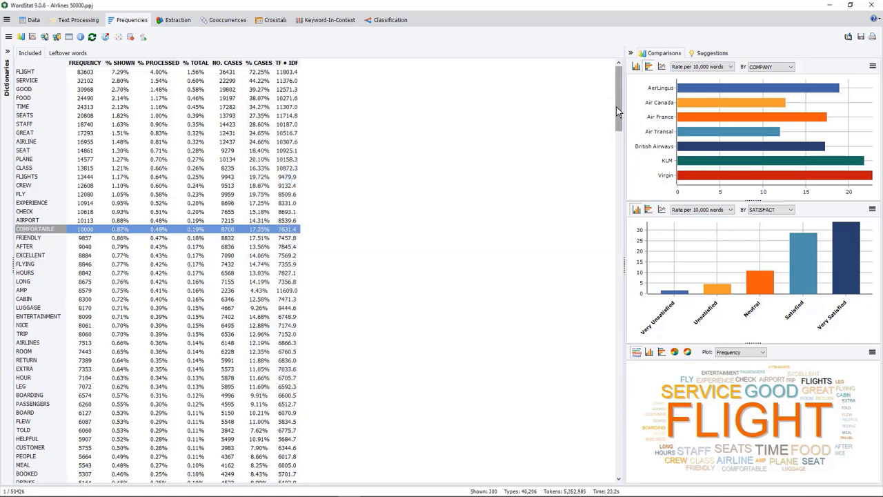
Step: Cross-tabulate the keywords with COMPANY, add the Chi-square statistic, and sort by Chi2 in descending order
{"action": "left_click", "coordinate": [283, 21]}
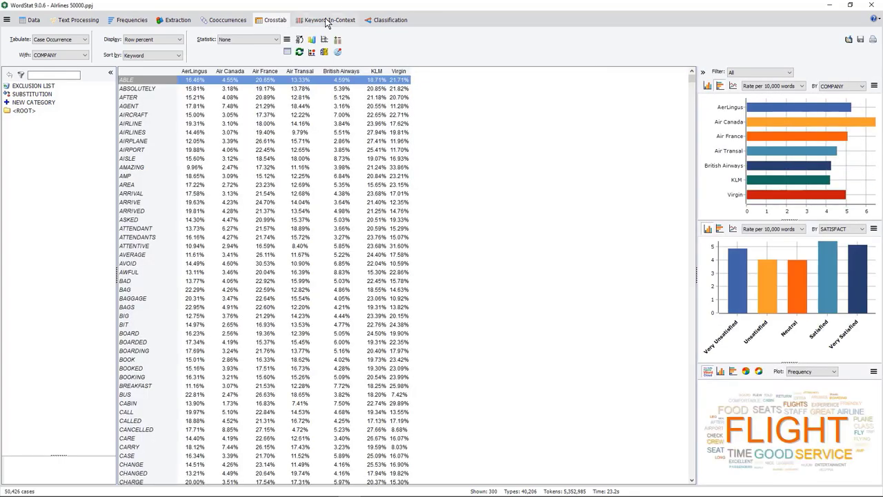
{"action": "left_click", "coordinate": [269, 39]}
{"action": "left_click", "coordinate": [232, 53]}
{"action": "left_click", "coordinate": [430, 71]}
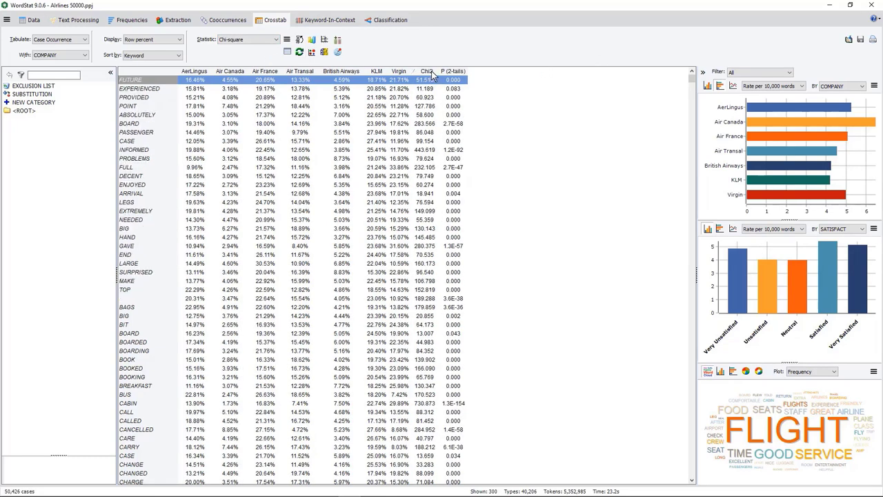
{"action": "left_click", "coordinate": [428, 72]}
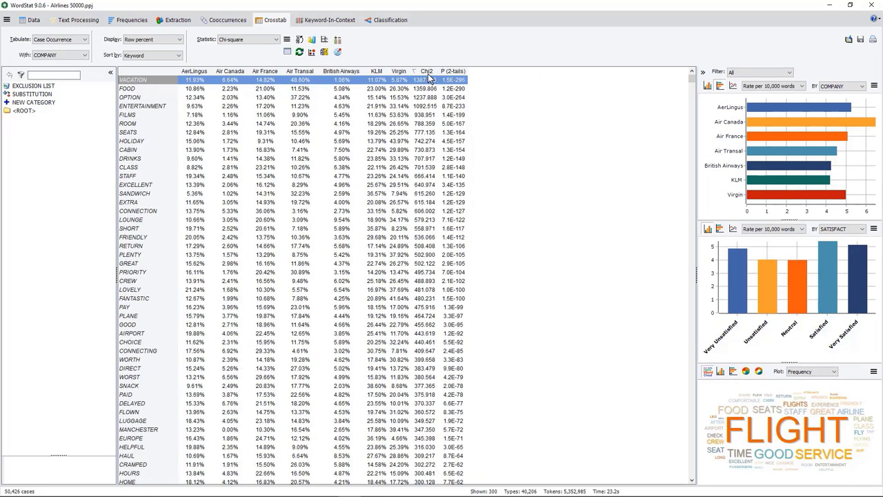
Step: Hide the dictionaries and chart the occurrence of the keywords VACATION, OPTION and FILMS by COMPANY
{"action": "left_click", "coordinate": [276, 22]}
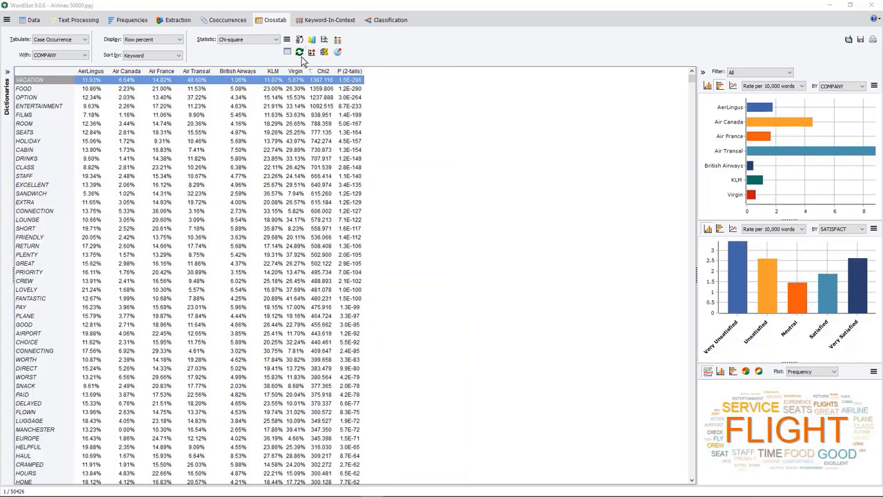
{"action": "left_click", "coordinate": [273, 99], "text": "ctrl"}
{"action": "left_click", "coordinate": [280, 115], "text": "ctrl"}
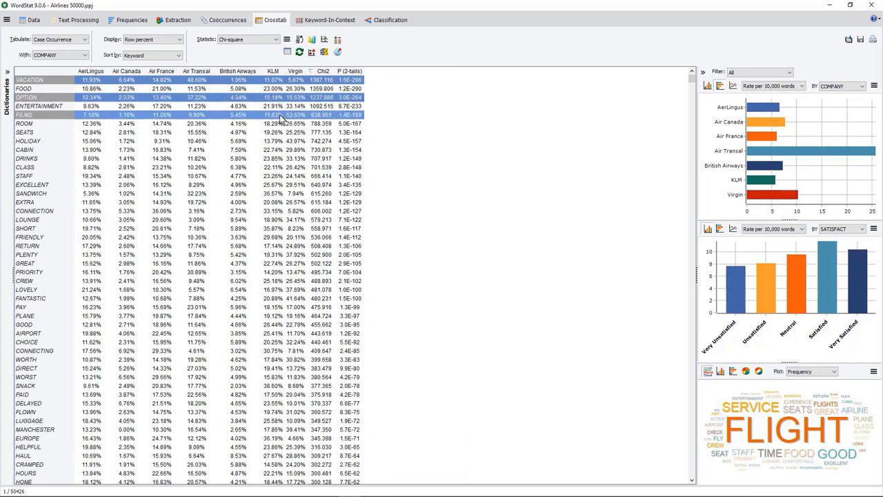
{"action": "left_click", "coordinate": [321, 52]}
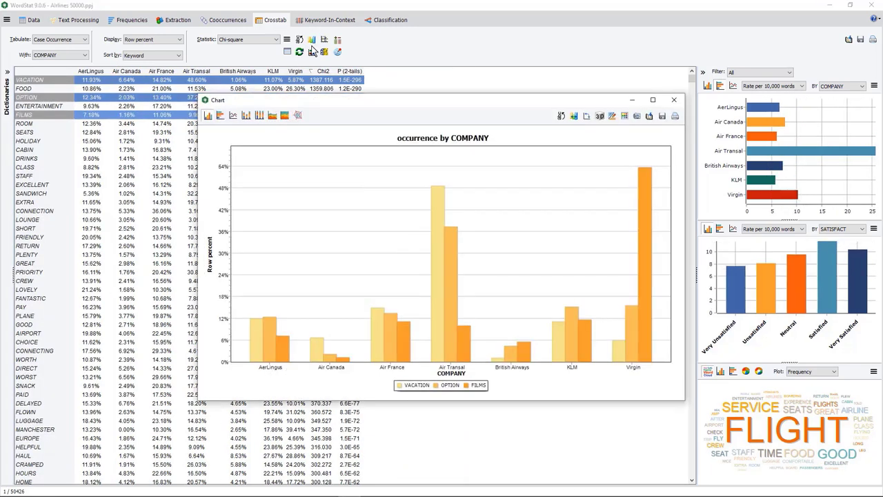
Step: Preview the occurrence chart as line, stacked bar, stacked area and radar, and return it to vertical bars
{"action": "left_click", "coordinate": [233, 115]}
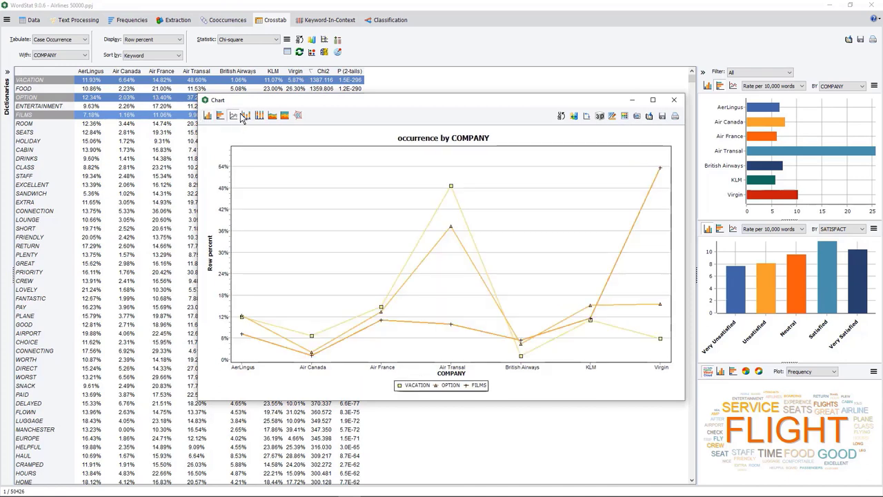
{"action": "left_click", "coordinate": [246, 115]}
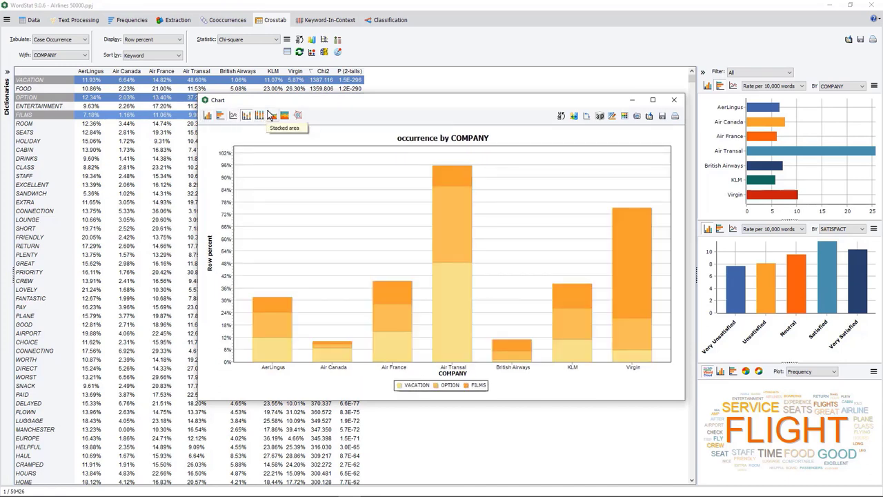
{"action": "left_click", "coordinate": [272, 115]}
{"action": "left_click", "coordinate": [298, 115]}
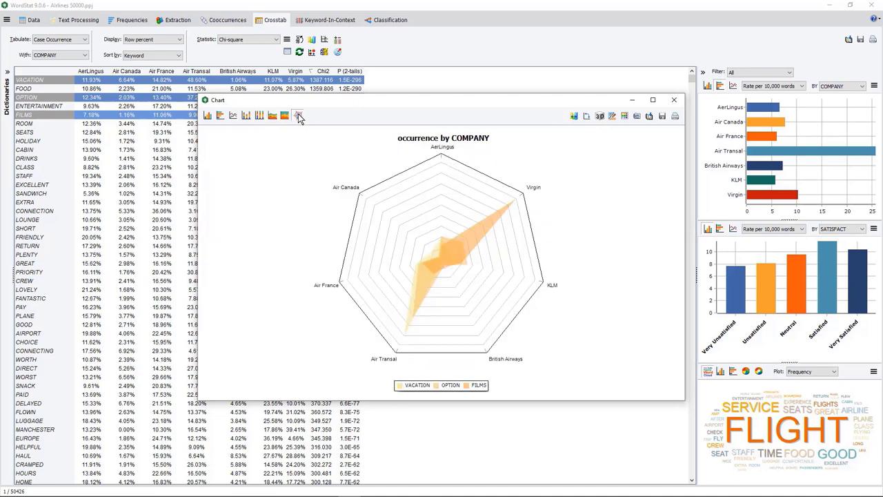
{"action": "left_click", "coordinate": [208, 115]}
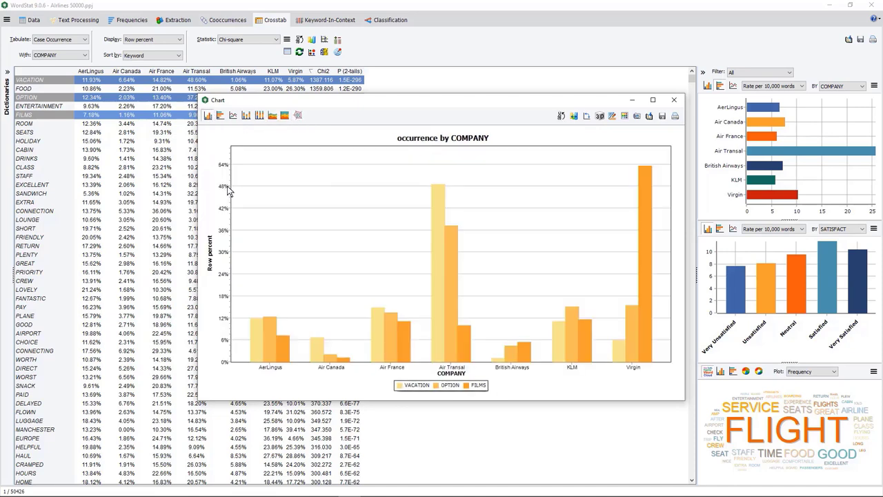
Step: Retrieve the VACATION comments for Air Transal from the bar chart, and close the results and the chart
{"action": "left_click", "coordinate": [437, 264]}
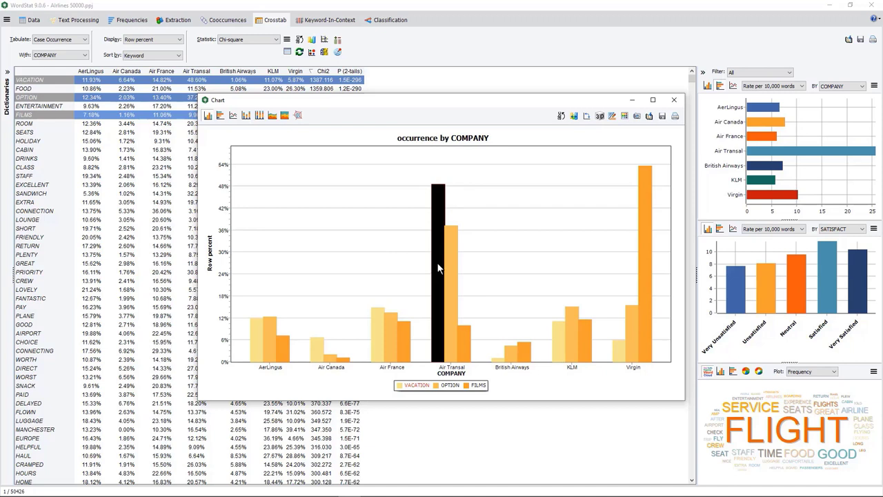
{"action": "right_click", "coordinate": [438, 267]}
{"action": "left_click", "coordinate": [464, 265]}
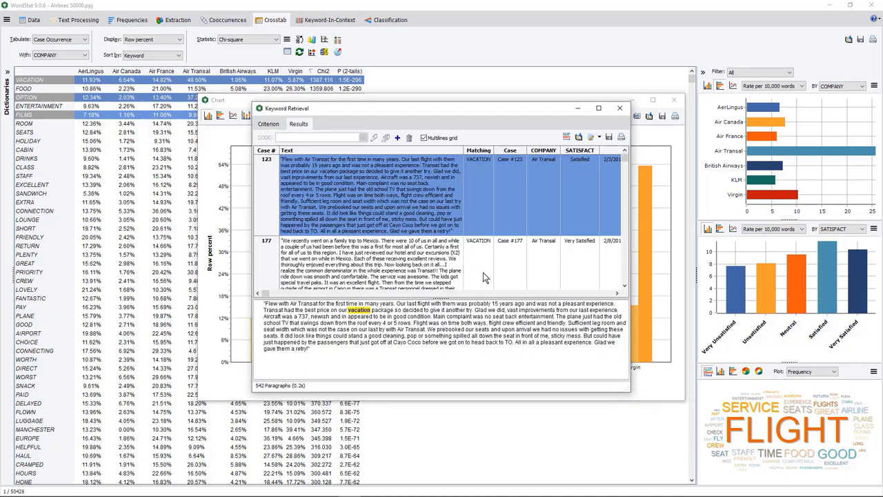
{"action": "left_click", "coordinate": [619, 108]}
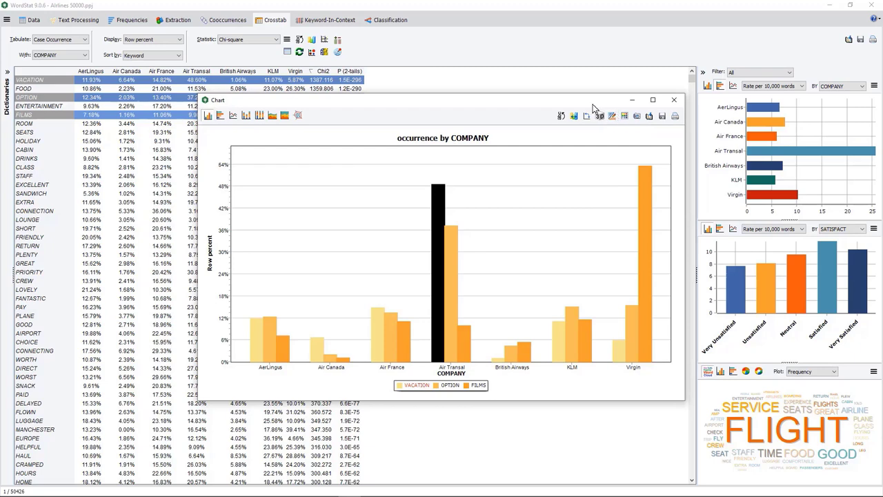
{"action": "left_click", "coordinate": [671, 102]}
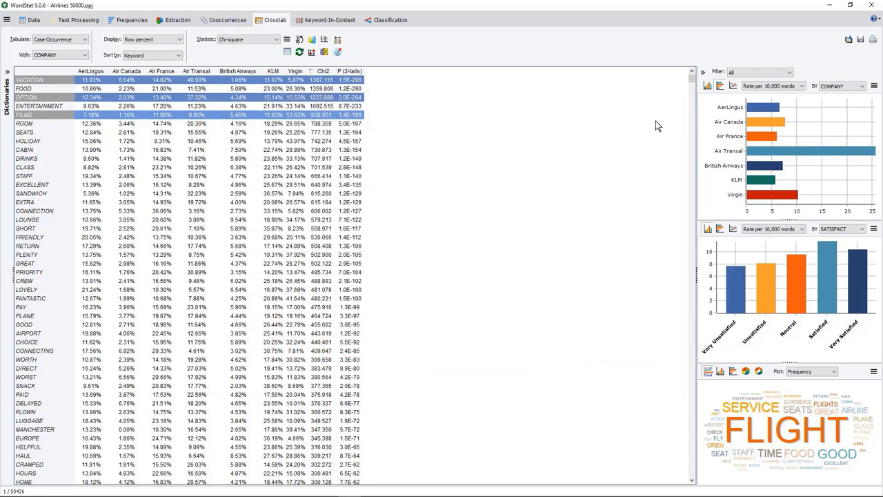
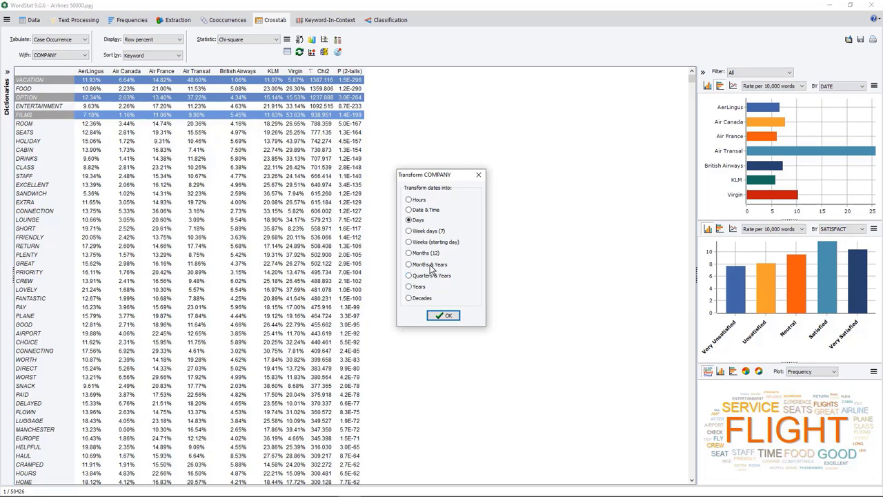
Step: Break down the upper keyword rate chart by DATE in months and years, and show it as a line chart
{"action": "left_click", "coordinate": [446, 315]}
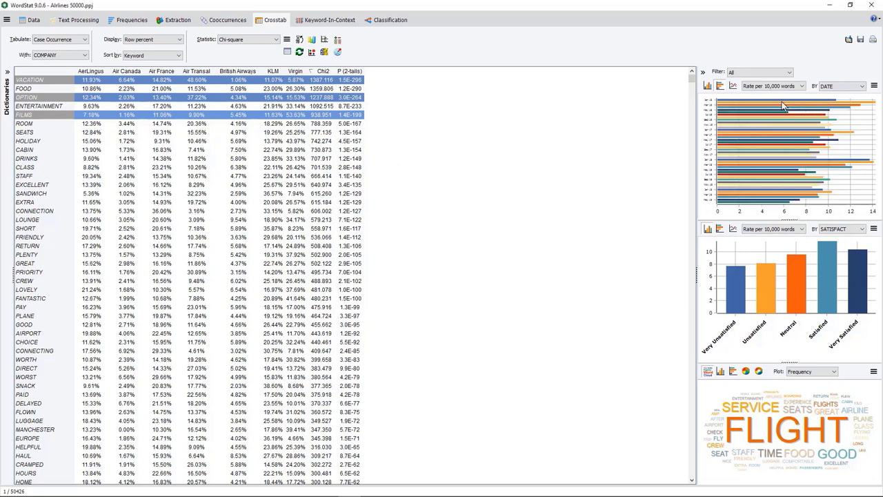
{"action": "left_click", "coordinate": [733, 87]}
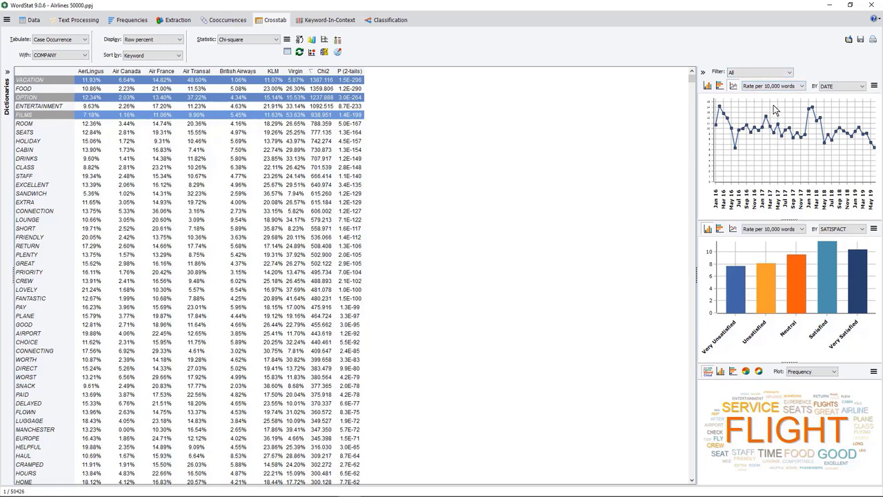
Step: Filter the side charts and word cloud by AerLingus, and switch the filter to Air France
{"action": "left_click", "coordinate": [788, 72]}
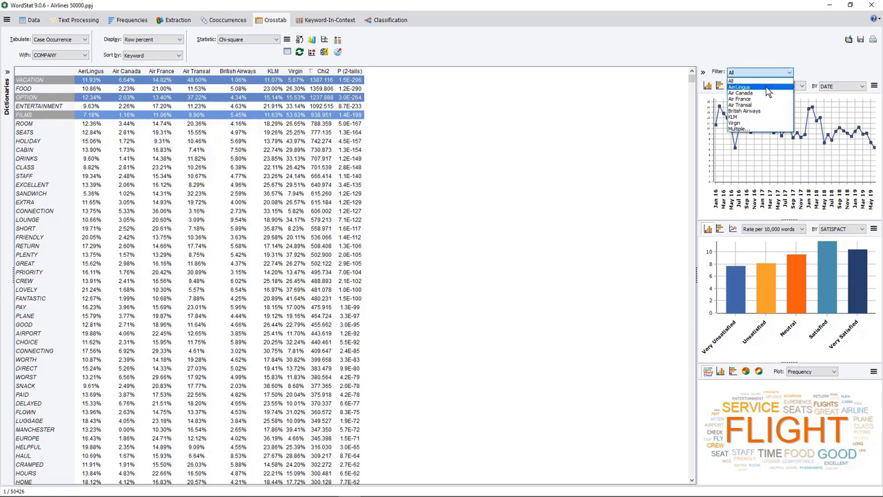
{"action": "left_click", "coordinate": [765, 87]}
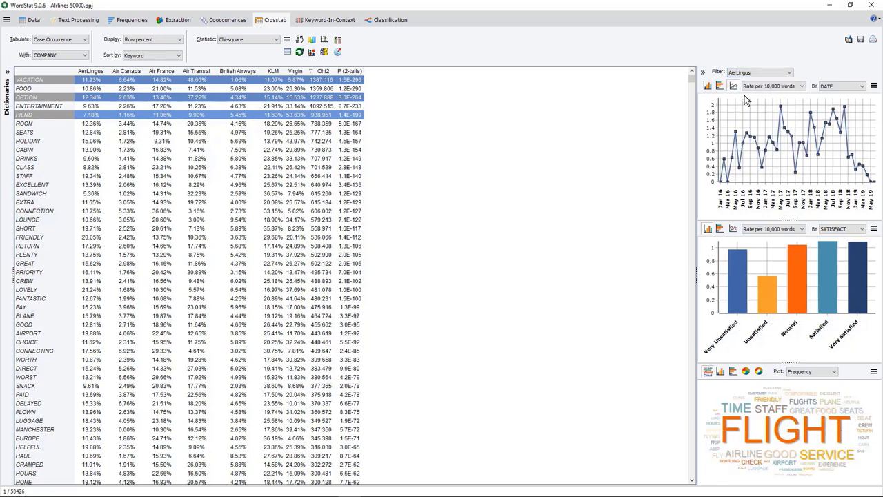
{"action": "left_click", "coordinate": [790, 75]}
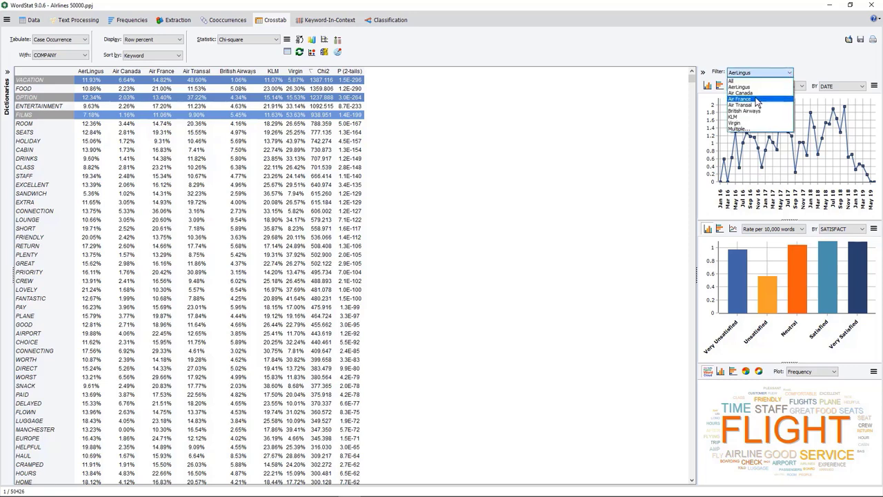
{"action": "left_click", "coordinate": [756, 99]}
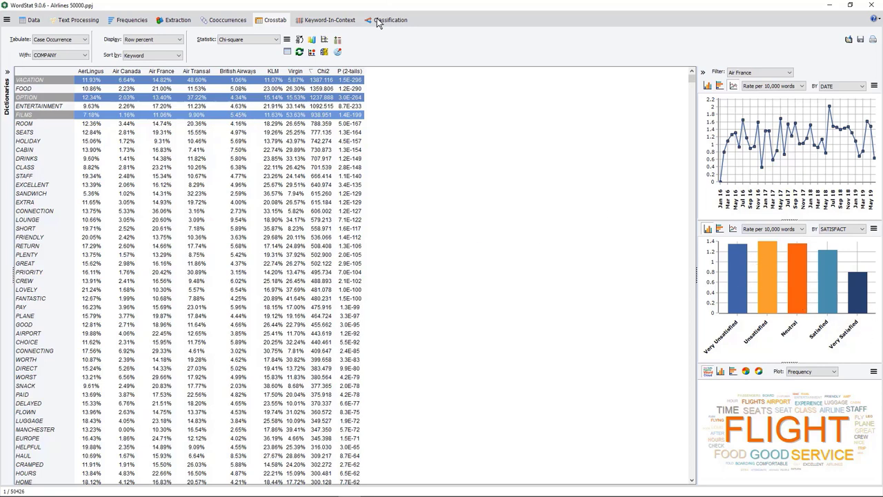
Step: Create a bubble chart of the crosstab and transpose it so that companies form the rows and keywords the columns
{"action": "left_click", "coordinate": [312, 53]}
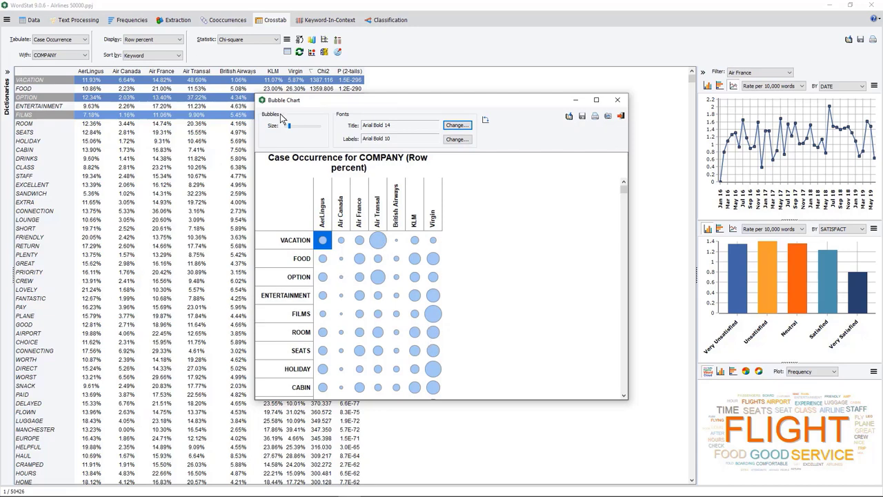
{"action": "left_click_drag", "start_coordinate": [290, 127], "coordinate": [290, 128]}
{"action": "left_click", "coordinate": [485, 120]}
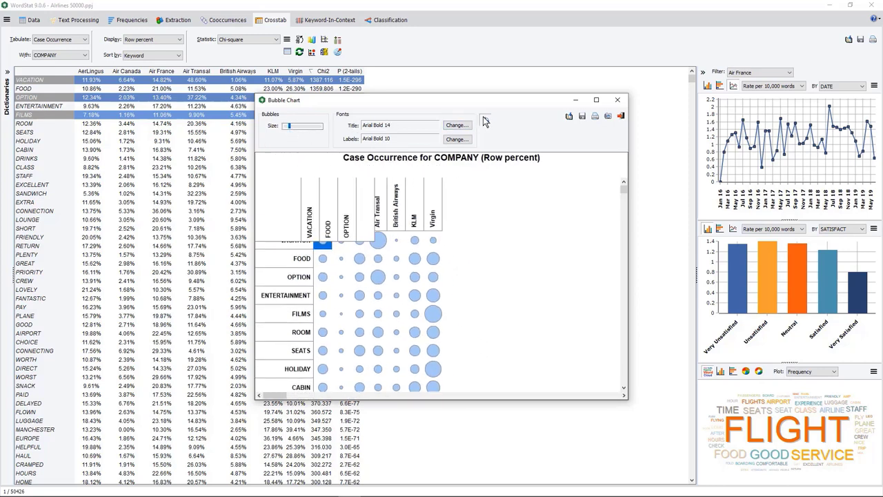
Step: Color the bubble for VACATION at Air Transal red
{"action": "left_click", "coordinate": [318, 308]}
{"action": "right_click", "coordinate": [317, 306]}
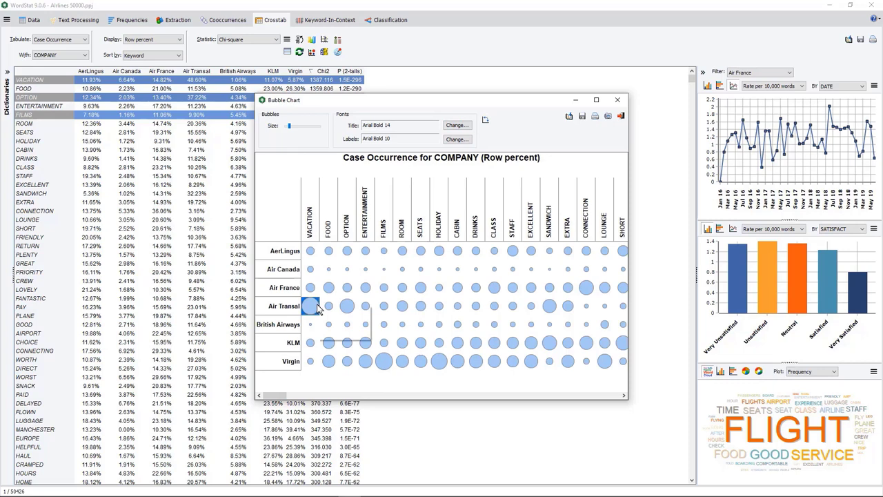
{"action": "left_click", "coordinate": [343, 310]}
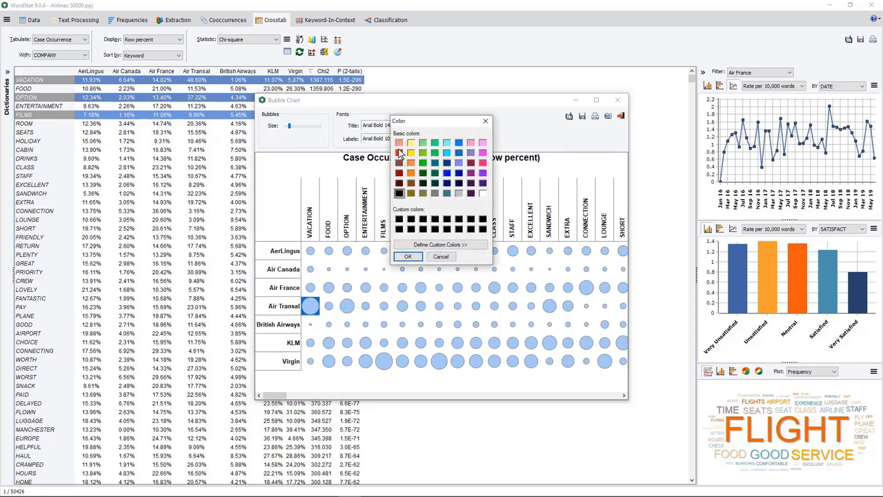
{"action": "left_click", "coordinate": [399, 152]}
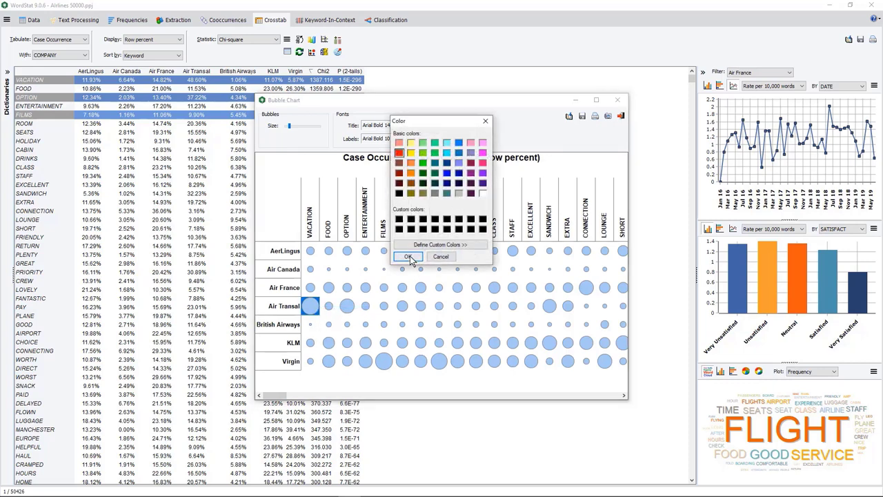
{"action": "left_click", "coordinate": [407, 257]}
Step: Retrieve the paragraphs for ENTERTAINMENT and FILMS at Air Transal and British Airways, and close the results and the bubble chart
{"action": "left_click", "coordinate": [348, 305]}
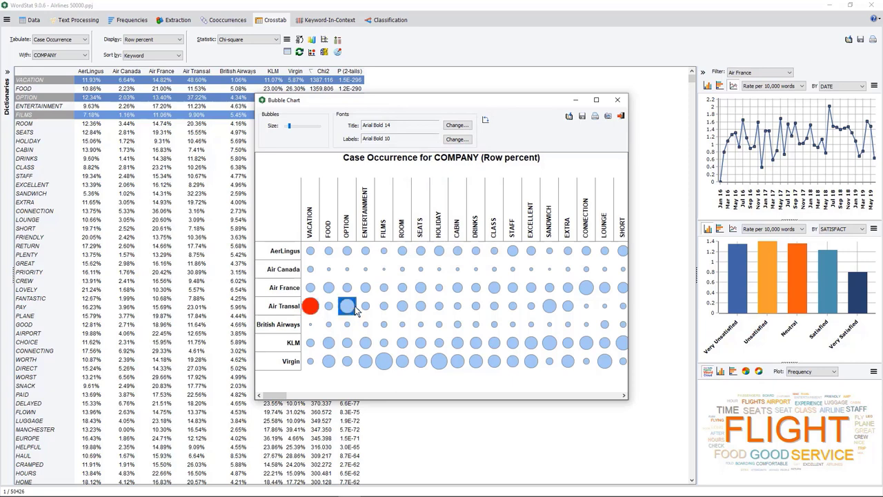
{"action": "left_click_drag", "start_coordinate": [355, 306], "coordinate": [384, 328]}
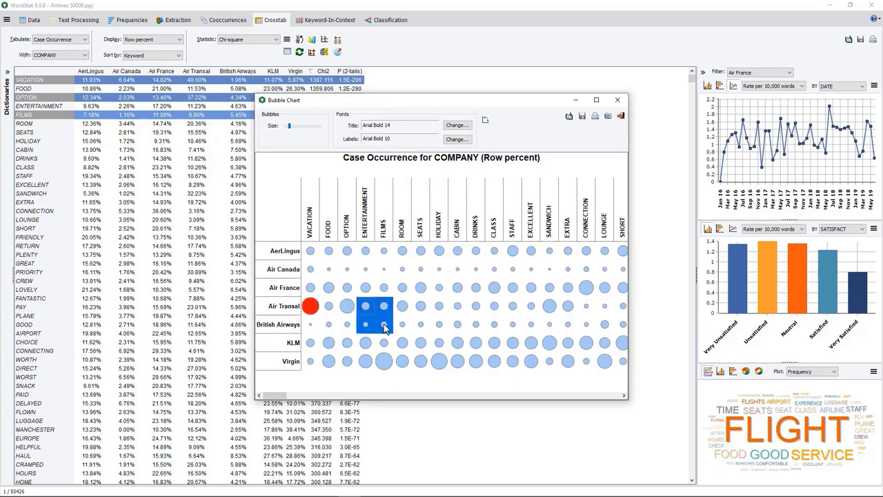
{"action": "right_click", "coordinate": [384, 327]}
{"action": "mouse_move", "coordinate": [414, 353]}
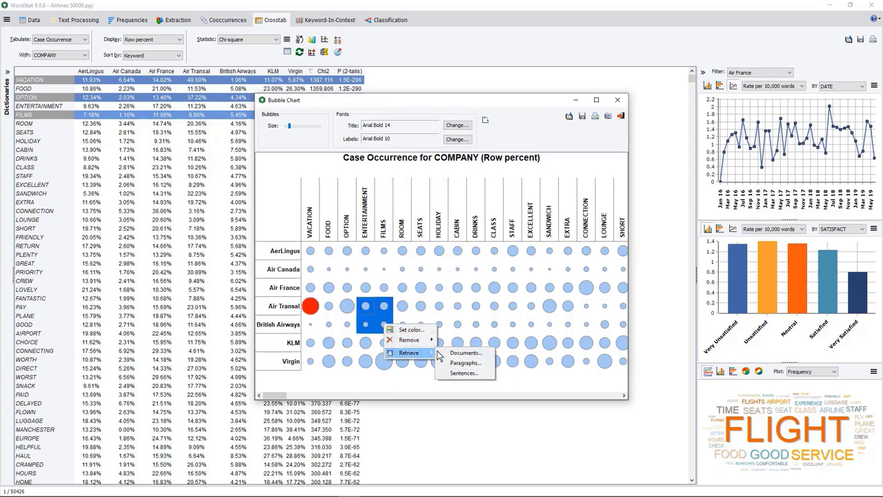
{"action": "left_click", "coordinate": [470, 362]}
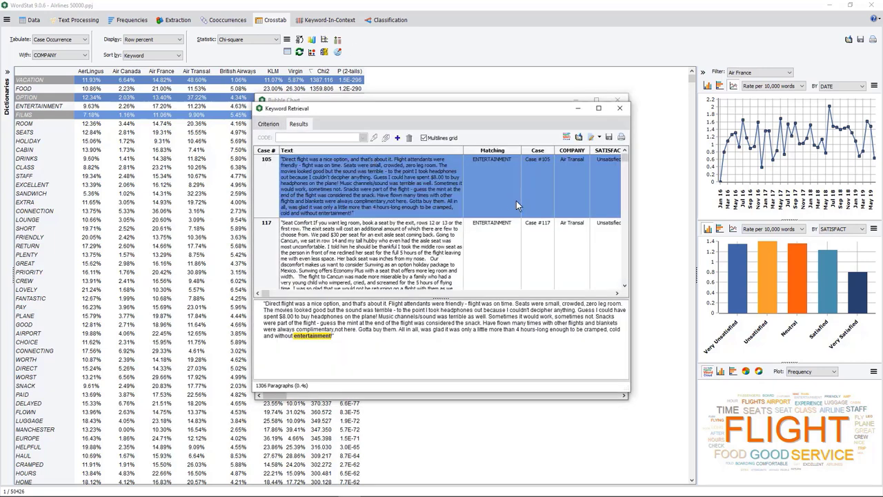
{"action": "left_click", "coordinate": [619, 108]}
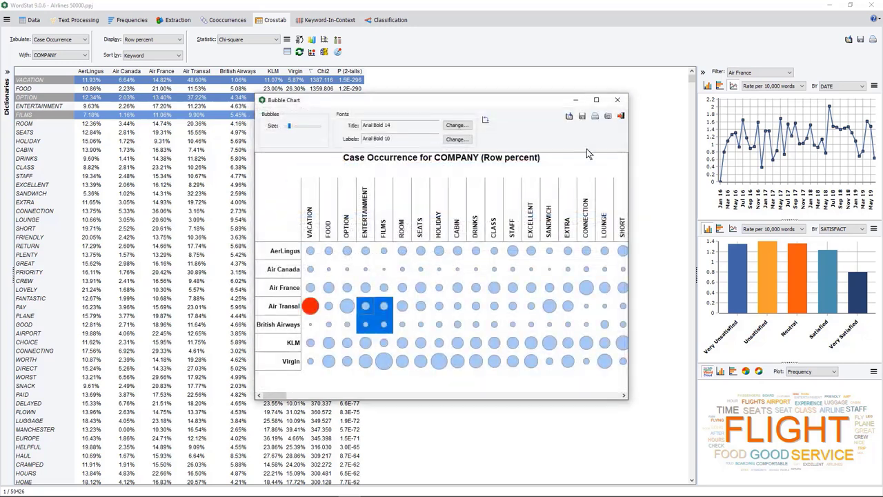
{"action": "left_click", "coordinate": [621, 118]}
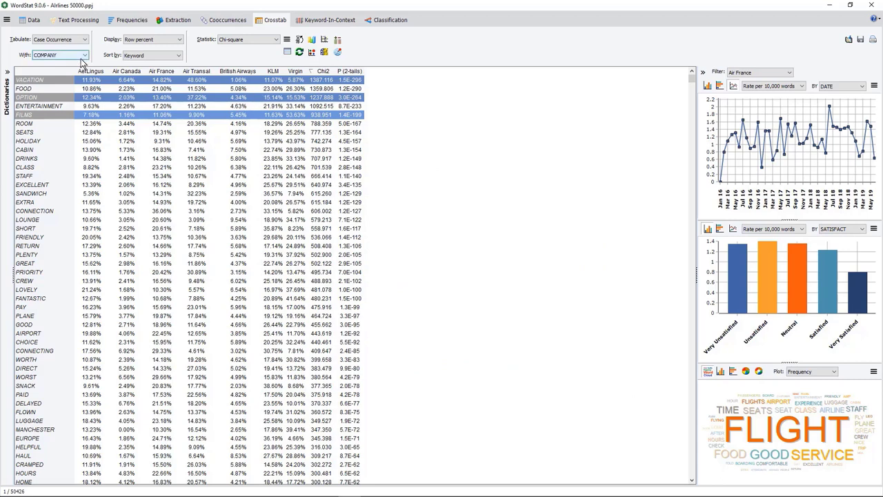
Step: Run a correspondence analysis of the keywords by COMPANY, view its enlarged 2D map and its 3D map, and close it
{"action": "left_click", "coordinate": [327, 42]}
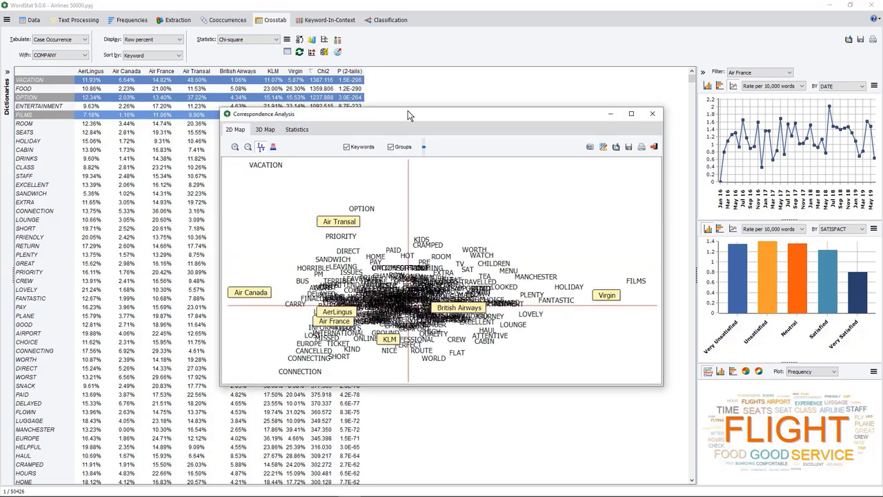
{"action": "left_click_drag", "start_coordinate": [409, 115], "coordinate": [297, 31]}
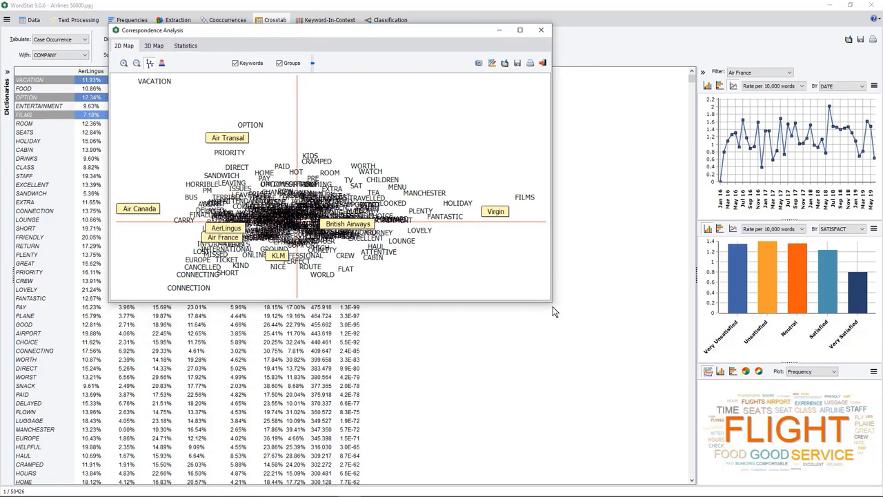
{"action": "left_click_drag", "start_coordinate": [552, 304], "coordinate": [765, 459]}
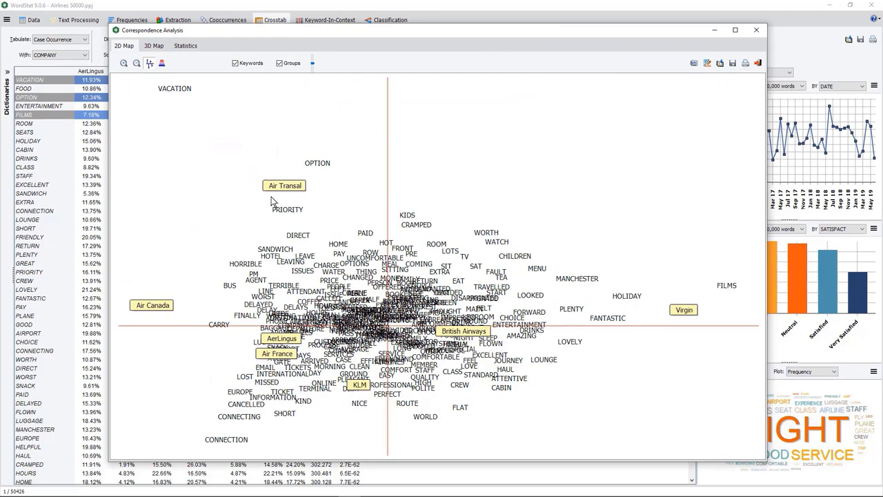
{"action": "left_click", "coordinate": [157, 49]}
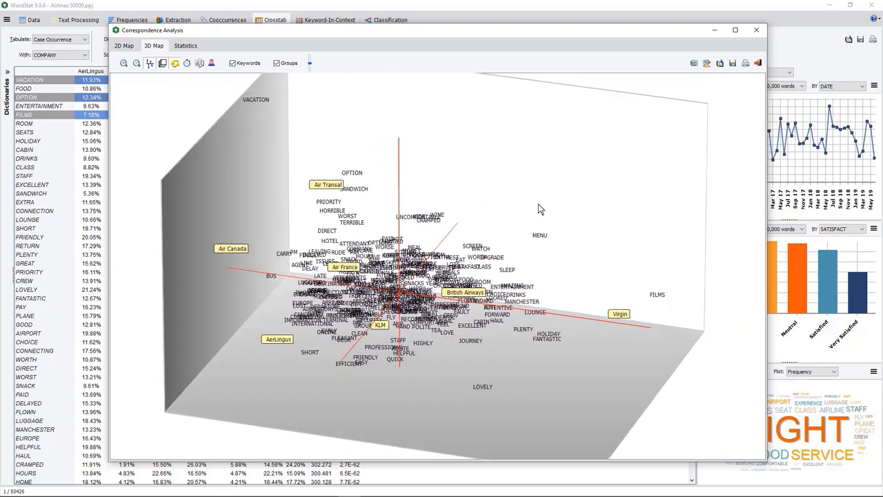
{"action": "left_click", "coordinate": [757, 63]}
Step: Cross-tabulate the keywords with SATISFACT
{"action": "left_click", "coordinate": [69, 55]}
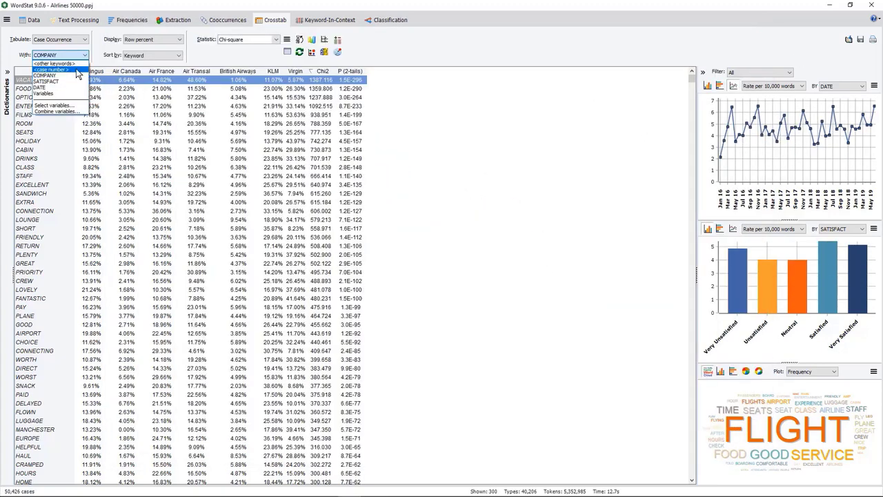
{"action": "left_click", "coordinate": [69, 82]}
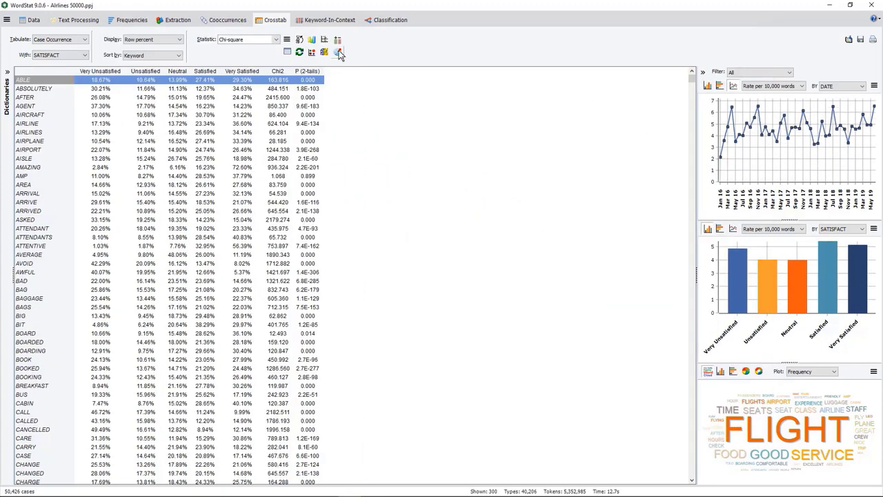
Step: Run a correspondence analysis by SATISFACT, maximize its 2D map, and enlarge the area with the words near Unsatisfied and Very Unsatisfied
{"action": "left_click", "coordinate": [327, 42]}
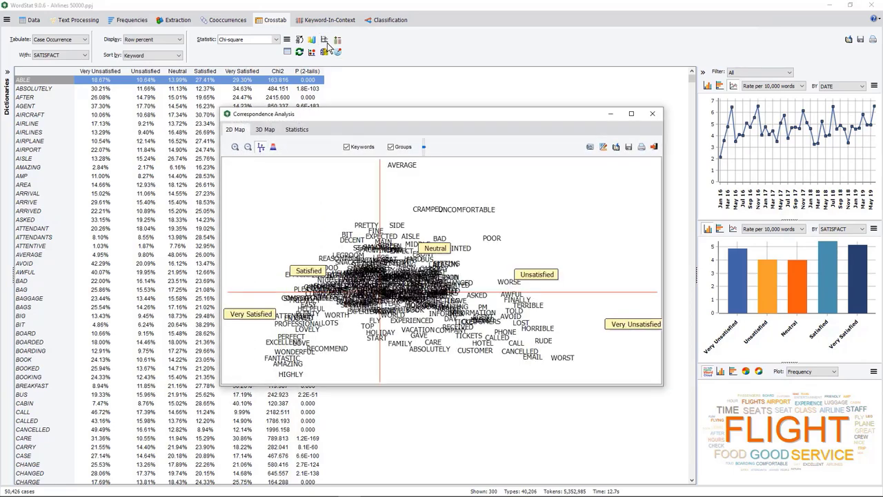
{"action": "left_click", "coordinate": [629, 114]}
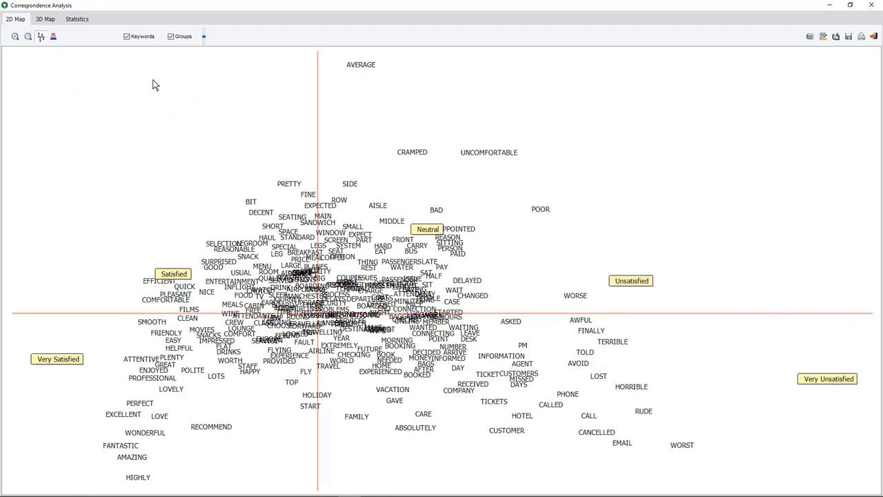
{"action": "left_click", "coordinate": [14, 38]}
{"action": "left_click_drag", "start_coordinate": [452, 254], "coordinate": [722, 466]}
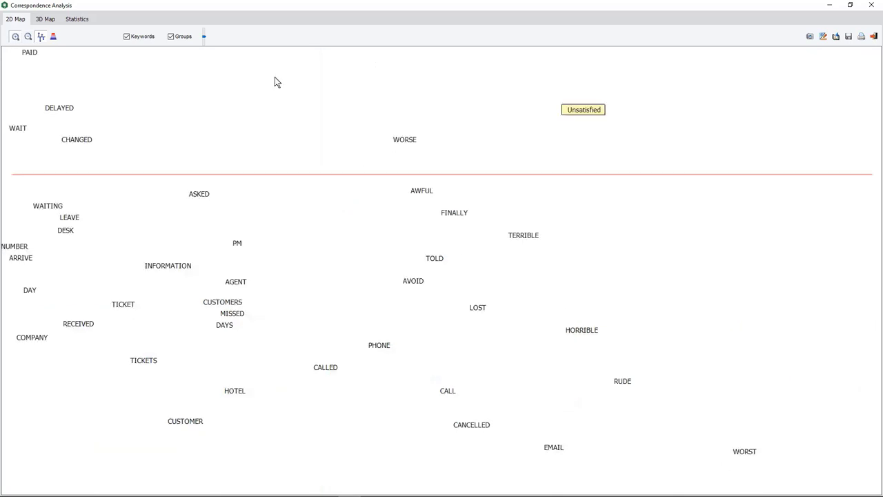
Step: Plot the occurrence of HORRIBLE by satisfaction level from the correspondence map
{"action": "right_click", "coordinate": [585, 334]}
{"action": "mouse_move", "coordinate": [622, 339]}
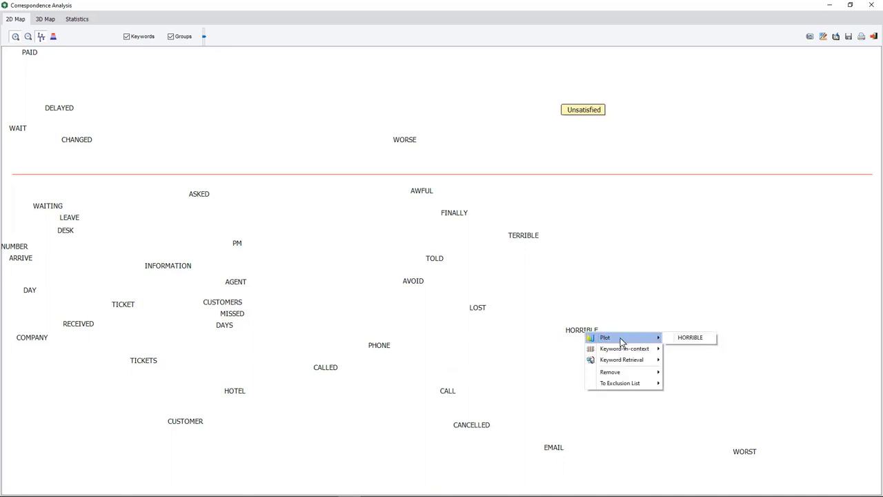
{"action": "left_click", "coordinate": [688, 338]}
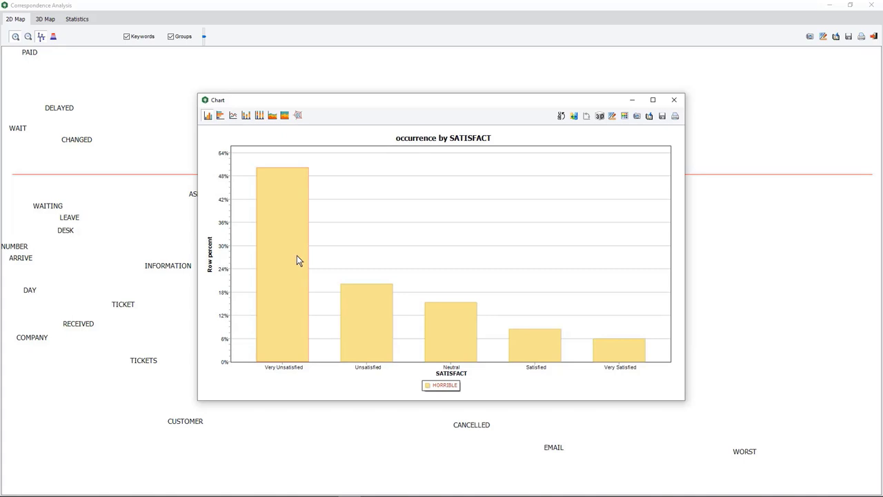
Step: Retrieve the HORRIBLE paragraphs in Very Unsatisfied reviews, view the second result, and close the results, the chart and the correspondence analysis
{"action": "right_click", "coordinate": [297, 255]}
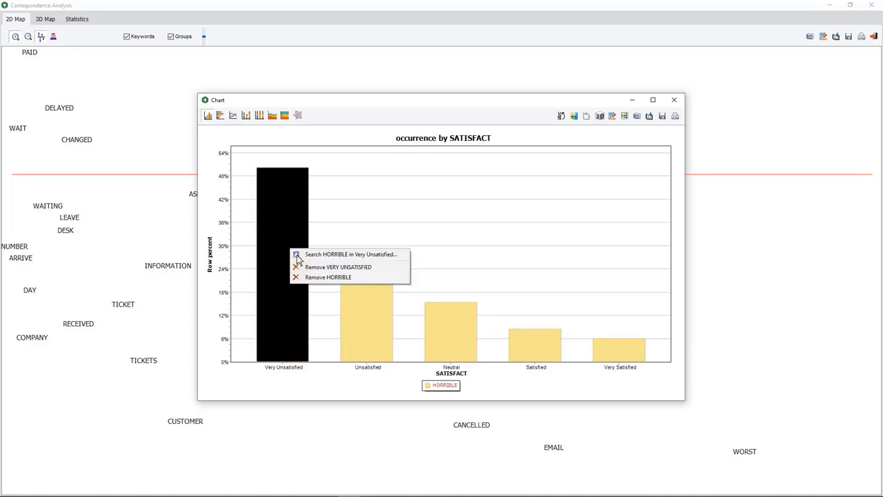
{"action": "left_click", "coordinate": [332, 255]}
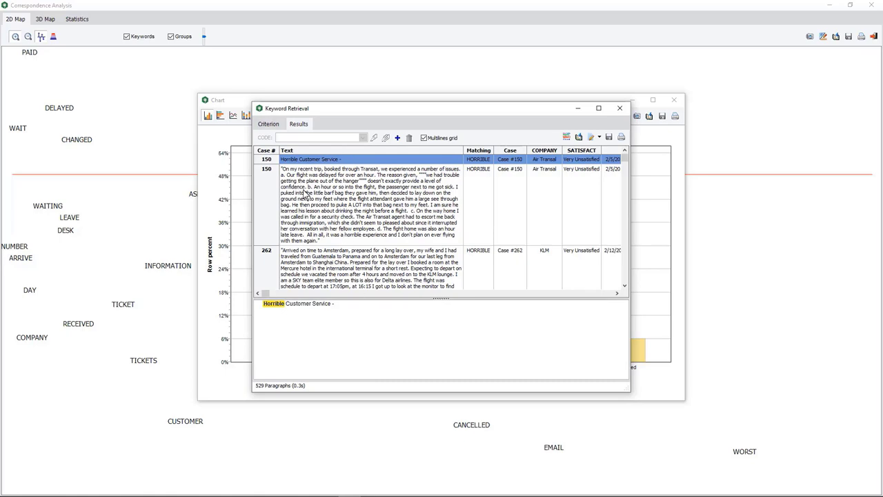
{"action": "left_click", "coordinate": [355, 197]}
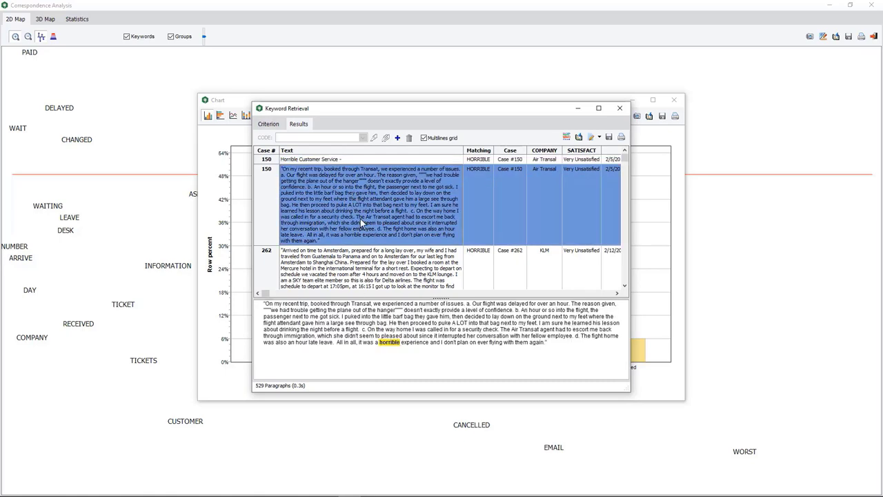
{"action": "left_click", "coordinate": [620, 108]}
{"action": "left_click", "coordinate": [673, 100]}
{"action": "left_click", "coordinate": [874, 7]}
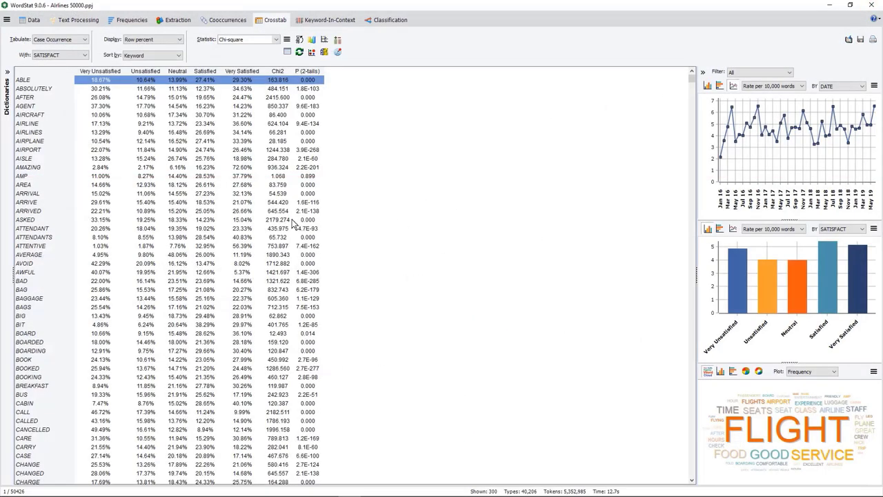
Step: Open the deviation table for the keywords by SATISFACT, show More & Less characteristic features, and maximize it
{"action": "left_click", "coordinate": [338, 41]}
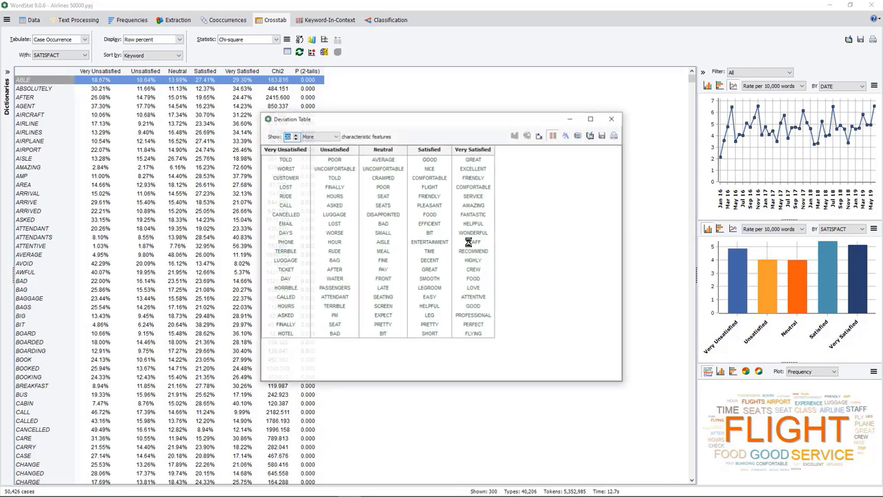
{"action": "left_click", "coordinate": [325, 137]}
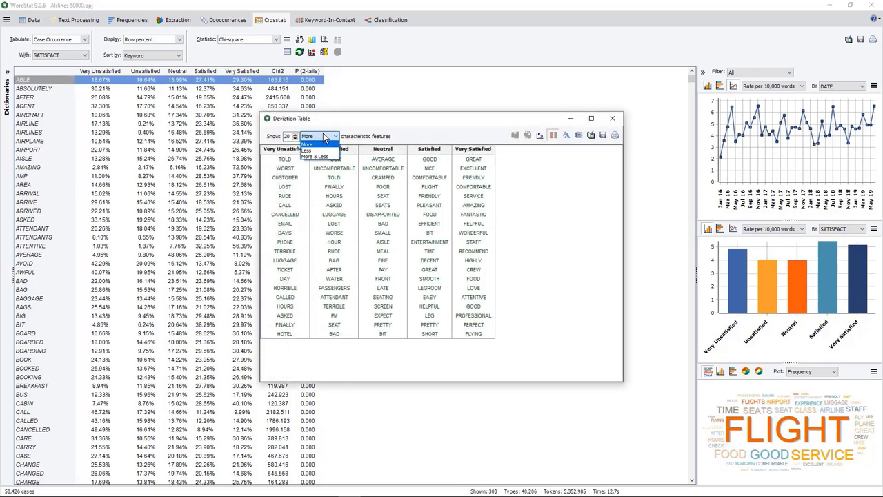
{"action": "left_click", "coordinate": [314, 157]}
{"action": "left_click", "coordinate": [590, 118]}
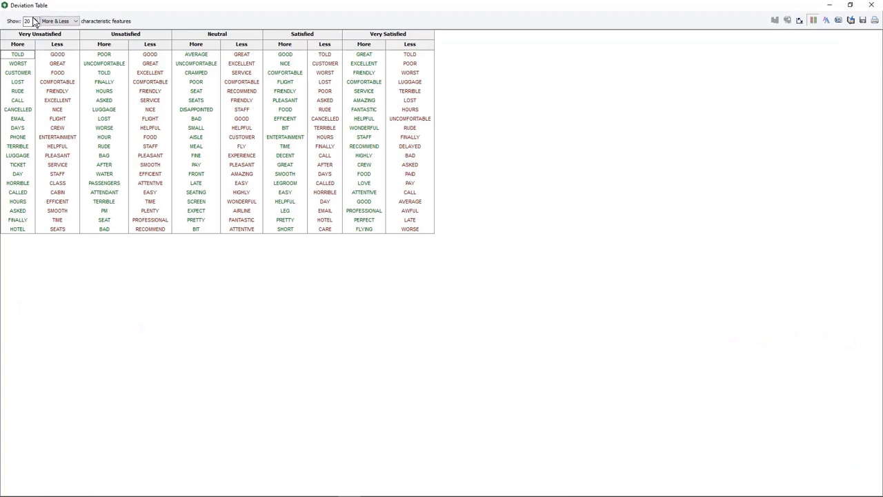
Step: Show 25 characteristic features in the deviation table, restore and widen its window to view all satisfaction levels, and close it
{"action": "left_click", "coordinate": [34, 20]}
{"action": "left_click", "coordinate": [35, 20]}
{"action": "left_click", "coordinate": [34, 20]}
{"action": "left_click", "coordinate": [34, 20]}
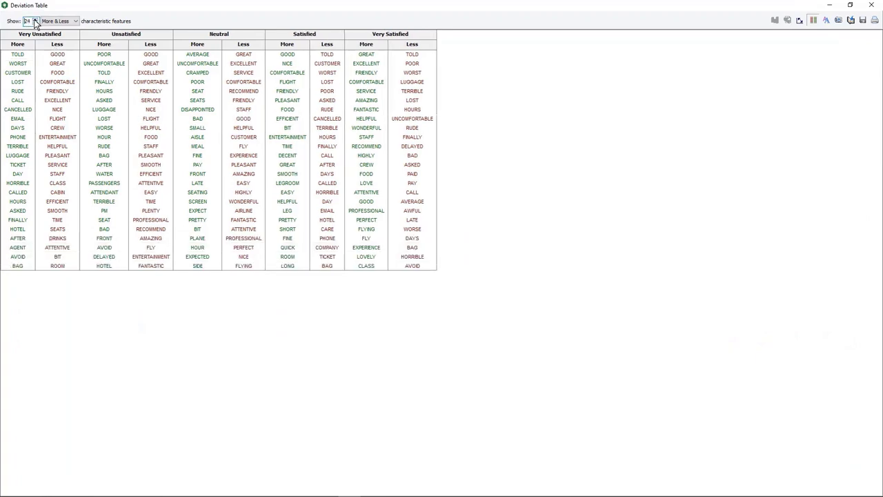
{"action": "left_click", "coordinate": [35, 19]}
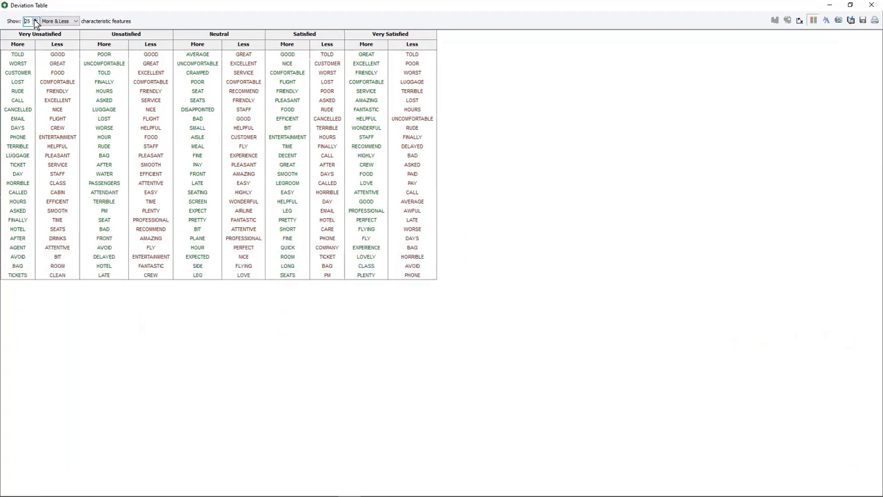
{"action": "double_click", "coordinate": [261, 8]}
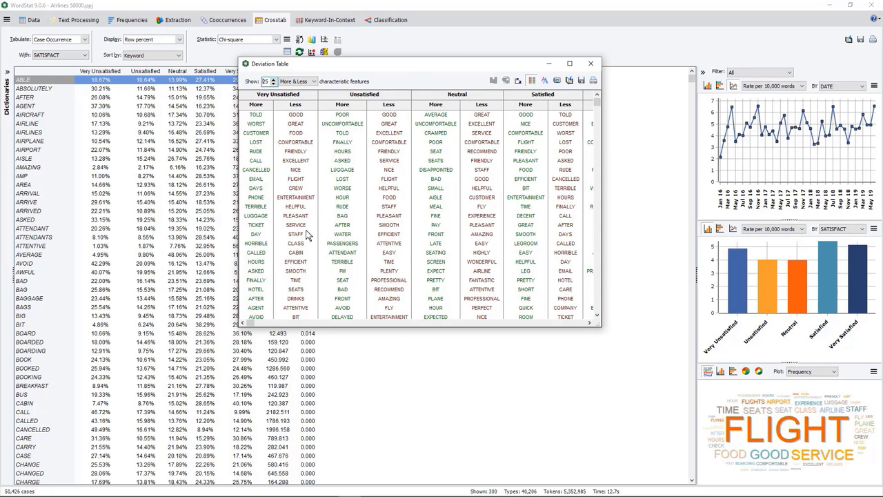
{"action": "left_click_drag", "start_coordinate": [601, 267], "coordinate": [759, 267]}
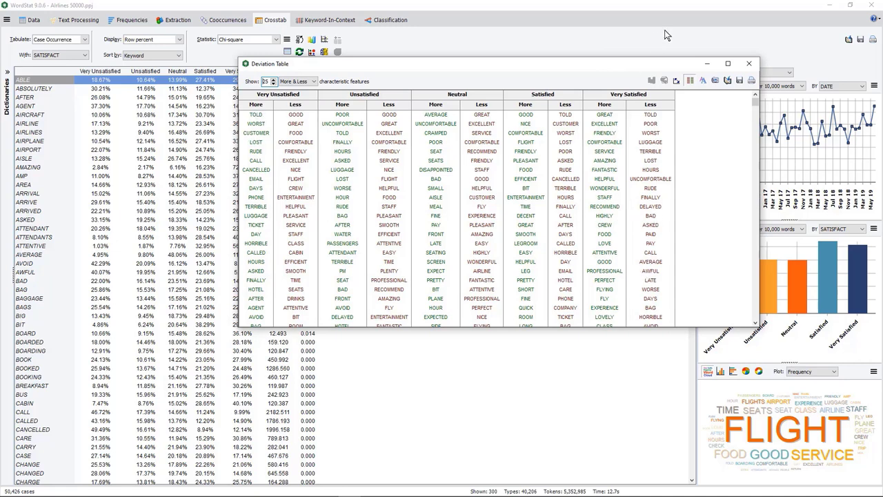
{"action": "left_click", "coordinate": [748, 63]}
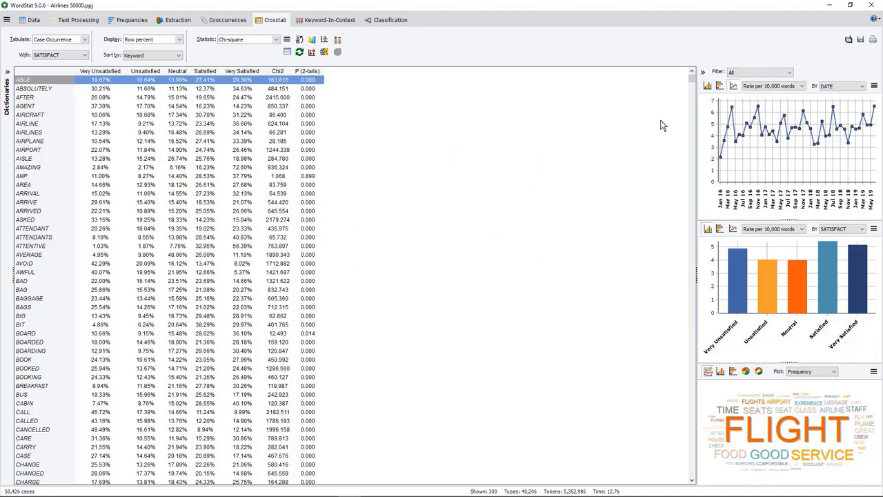
Step: Extract the phrases from the reviews with a minimum frequency of 3
{"action": "left_click", "coordinate": [182, 21]}
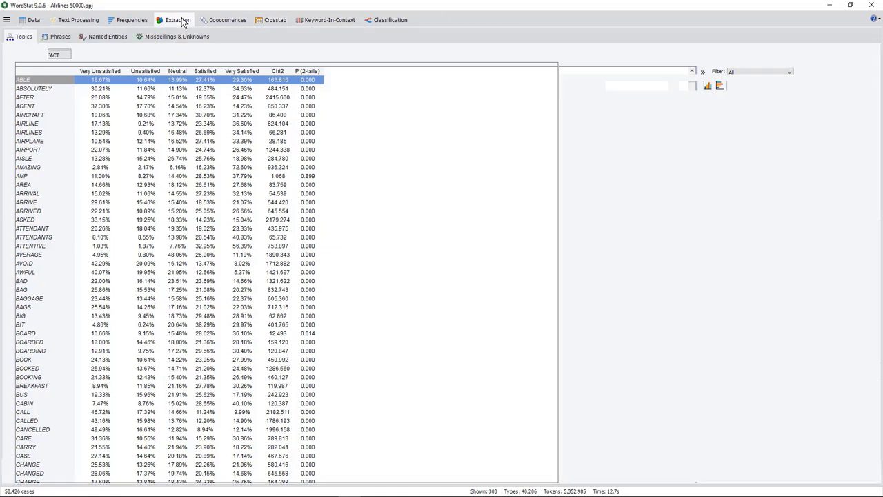
{"action": "left_click", "coordinate": [64, 39]}
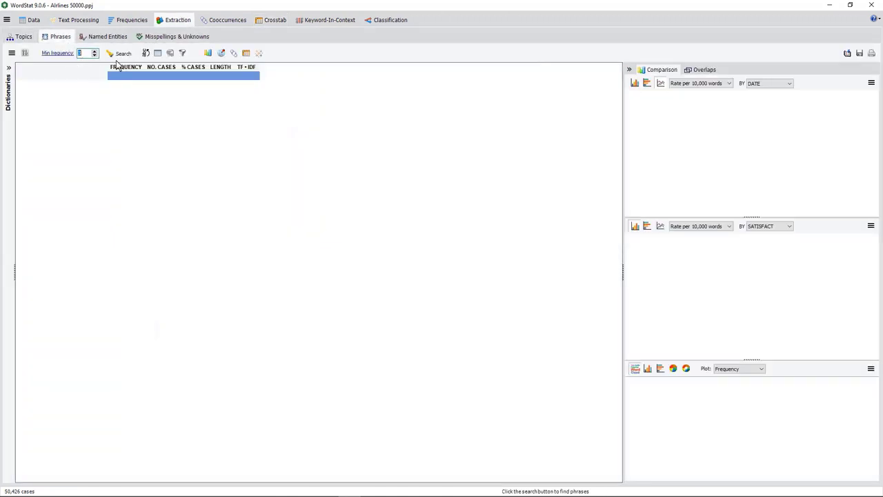
{"action": "left_click", "coordinate": [123, 53]}
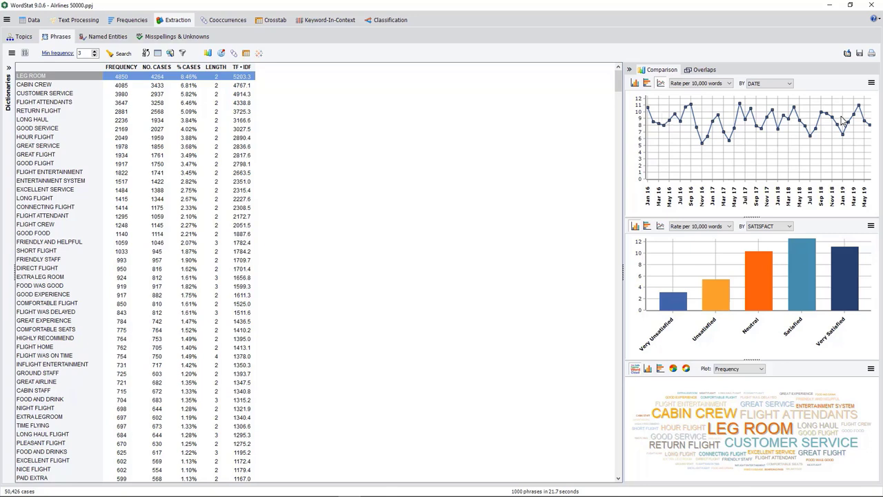
Step: Compare the selected phrase by COMPANY instead of by date, shown as a horizontal bar chart
{"action": "left_click", "coordinate": [778, 84]}
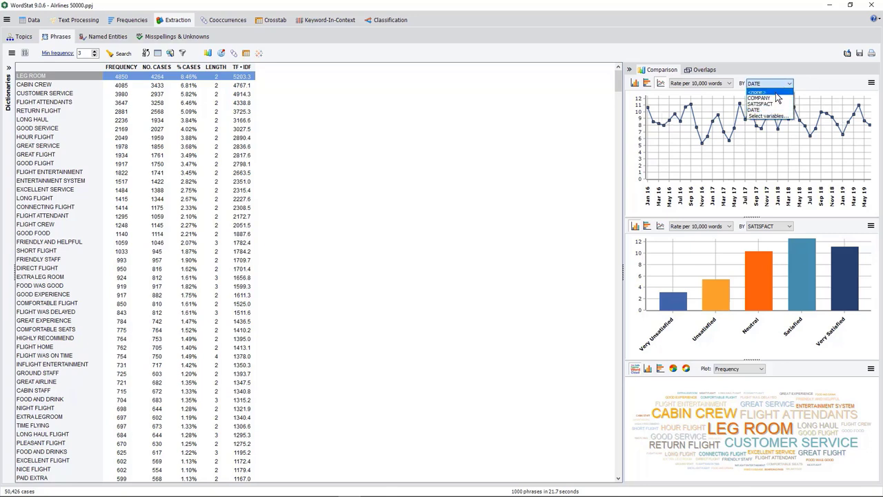
{"action": "left_click", "coordinate": [773, 102]}
{"action": "left_click", "coordinate": [647, 83]}
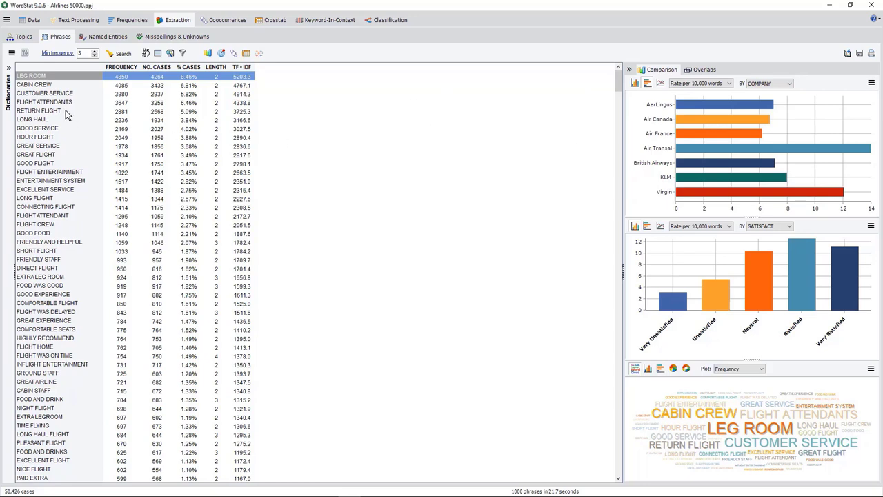
Step: Retrieve the LONG HAUL paragraphs for British Airways from the company comparison chart, and close the results
{"action": "left_click", "coordinate": [44, 120]}
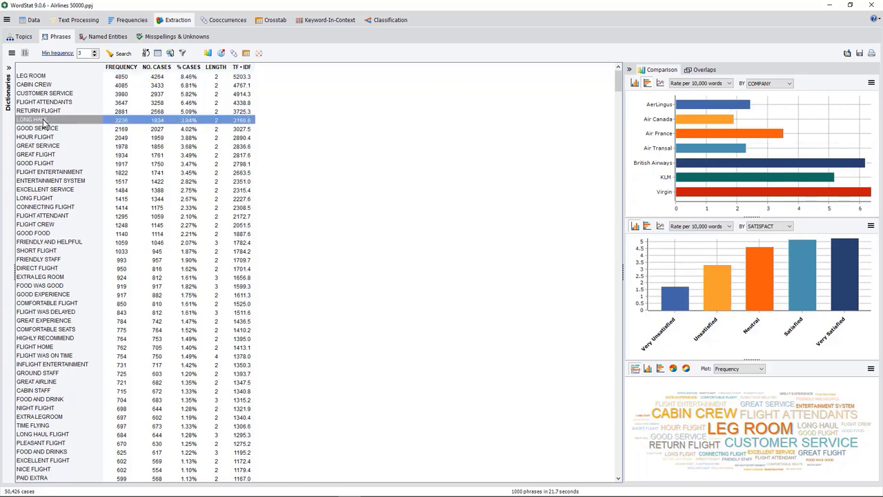
{"action": "right_click", "coordinate": [751, 169]}
{"action": "left_click", "coordinate": [788, 218]}
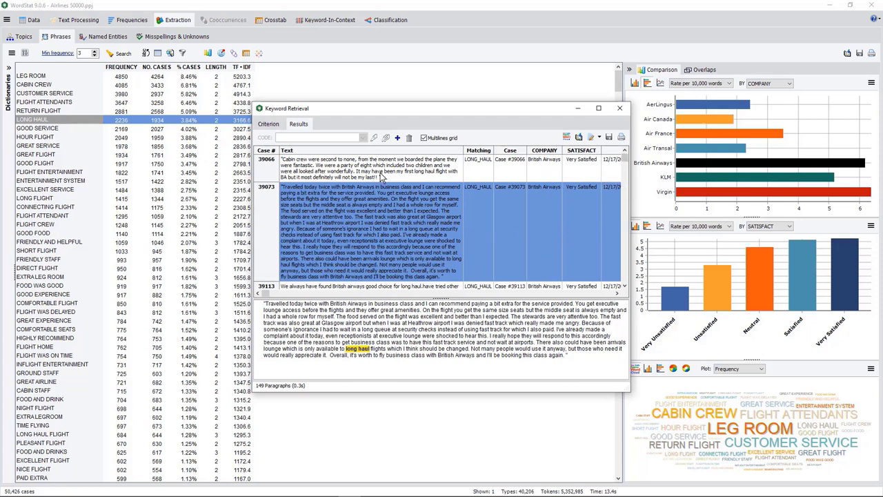
{"action": "left_click", "coordinate": [620, 109]}
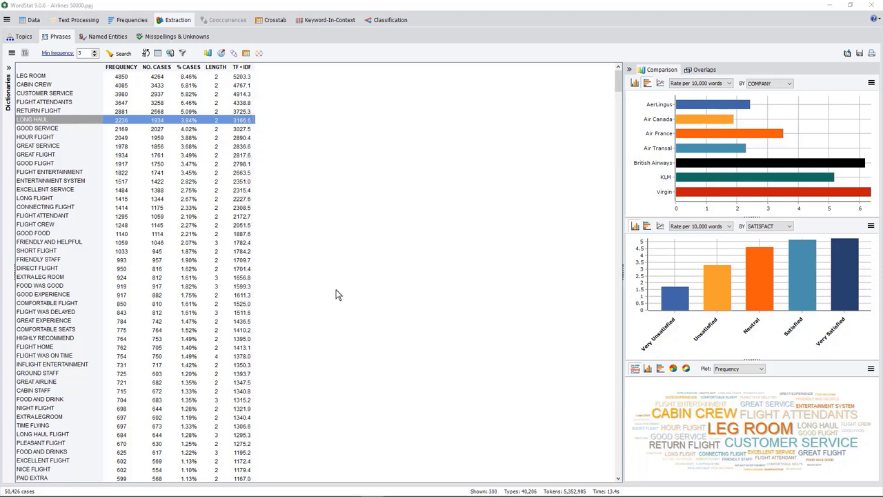
Step: Cross-tabulate the extracted phrases, keeping a maximum of 150 items based on case occurrence
{"action": "left_click", "coordinate": [245, 53]}
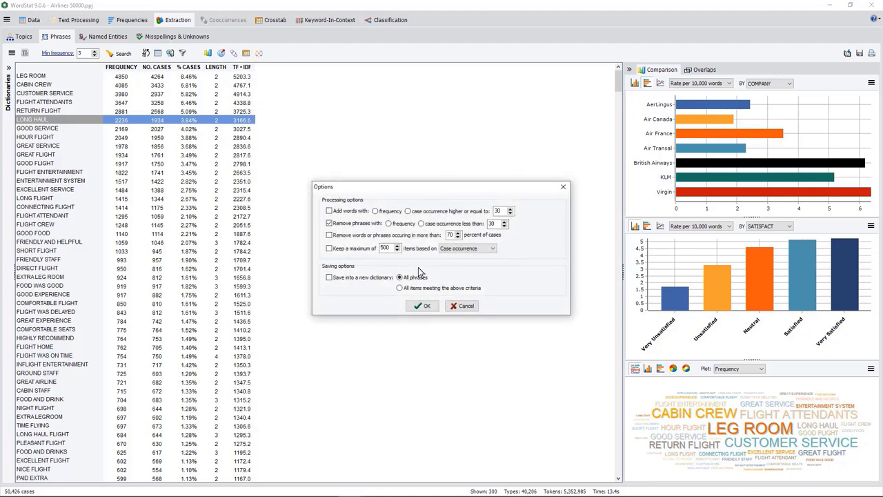
{"action": "left_click", "coordinate": [341, 249]}
{"action": "double_click", "coordinate": [384, 248]}
{"action": "left_click", "coordinate": [426, 307]}
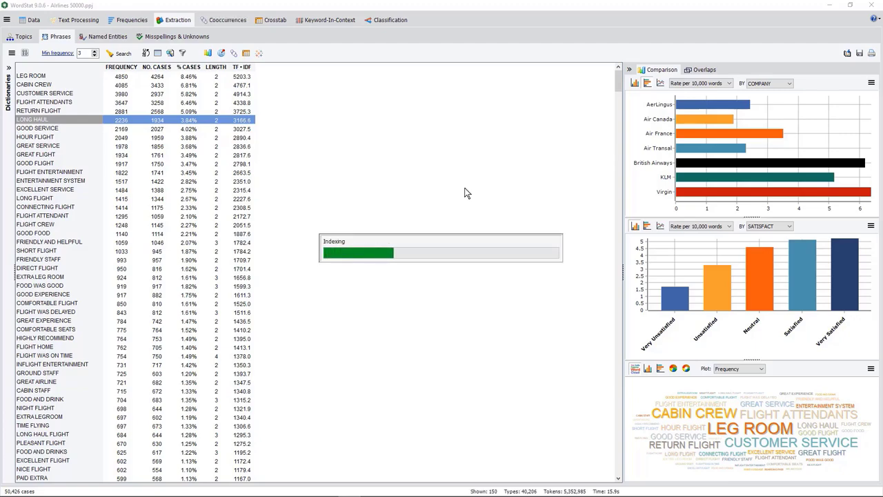
{"action": "left_click", "coordinate": [276, 20]}
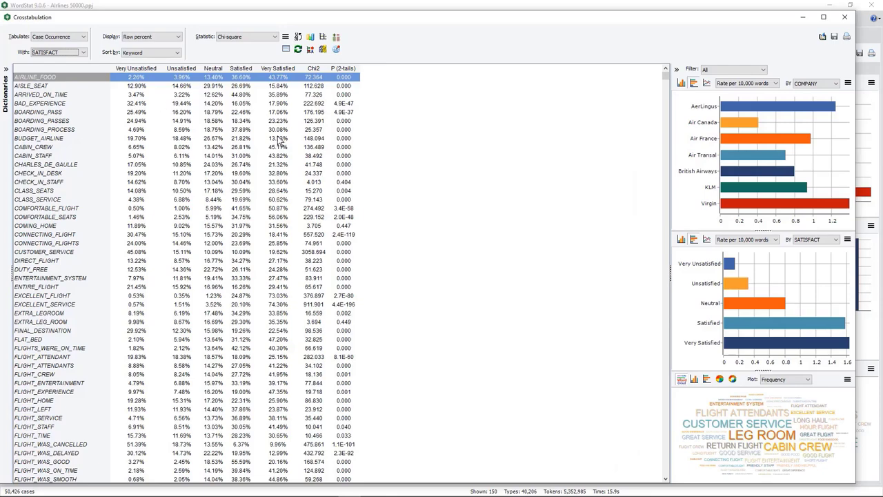
Step: Run a correspondence analysis of the phrases by SATISFACT, view its maximized 2D map, and close it
{"action": "left_click", "coordinate": [322, 38]}
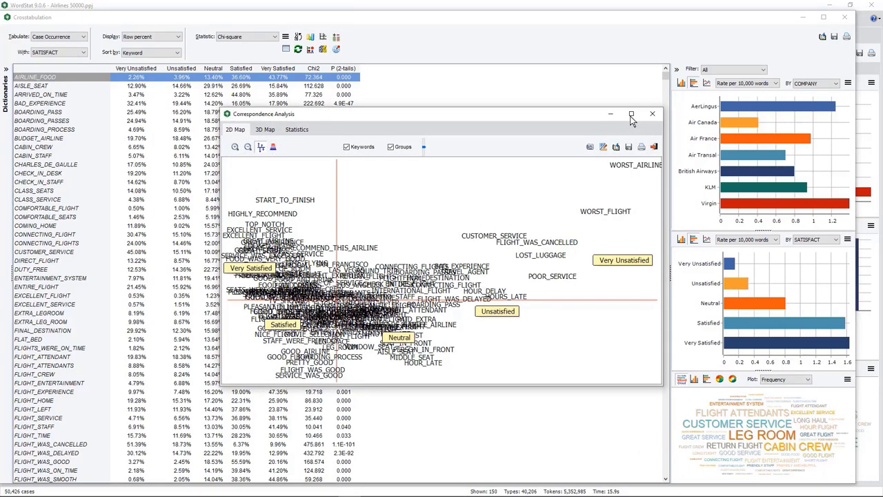
{"action": "left_click", "coordinate": [631, 113]}
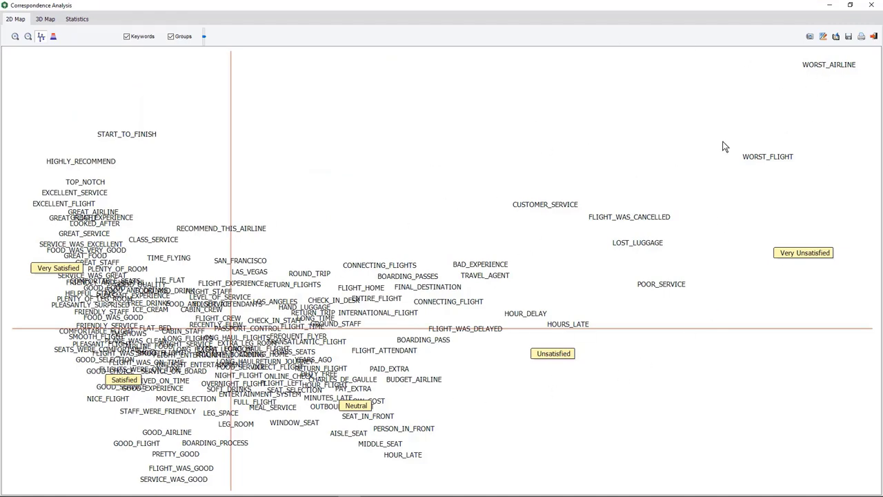
{"action": "left_click", "coordinate": [874, 36]}
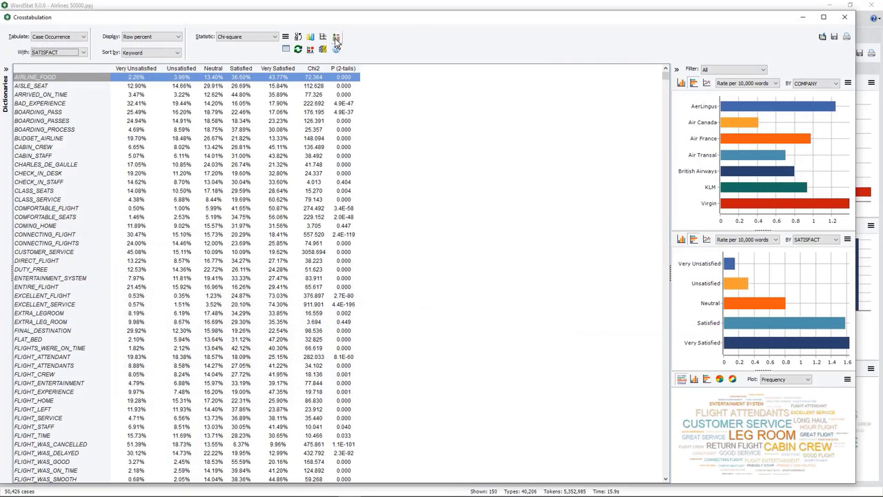
Step: View the phrases' deviation table by SATISFACT in a widened window, and close it along with the crosstabulation
{"action": "left_click", "coordinate": [335, 48]}
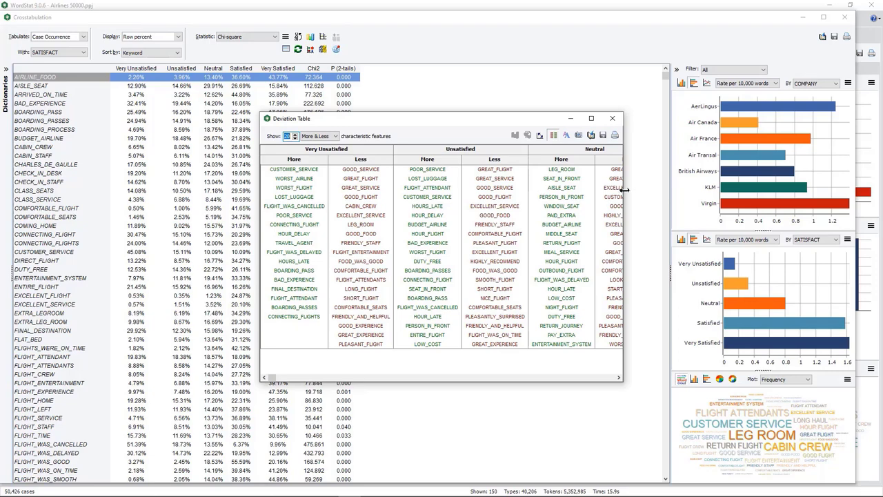
{"action": "left_click_drag", "start_coordinate": [623, 194], "coordinate": [790, 164]}
{"action": "left_click", "coordinate": [772, 120]}
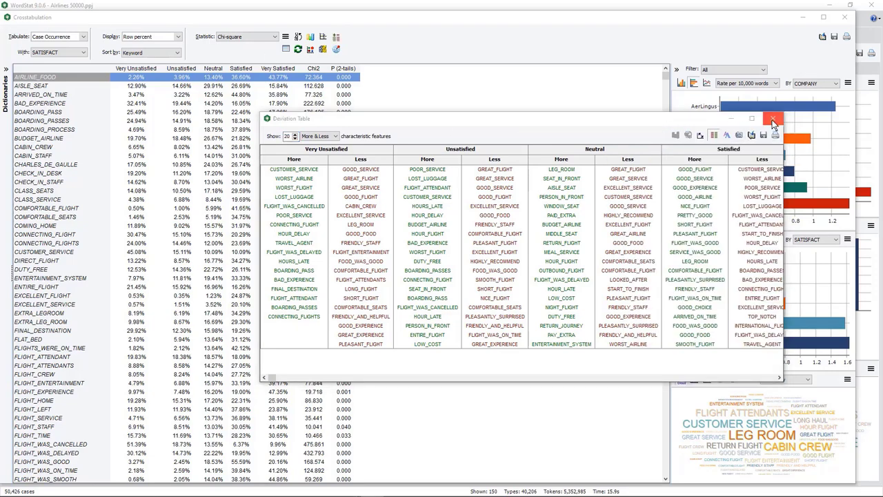
{"action": "left_click", "coordinate": [845, 17]}
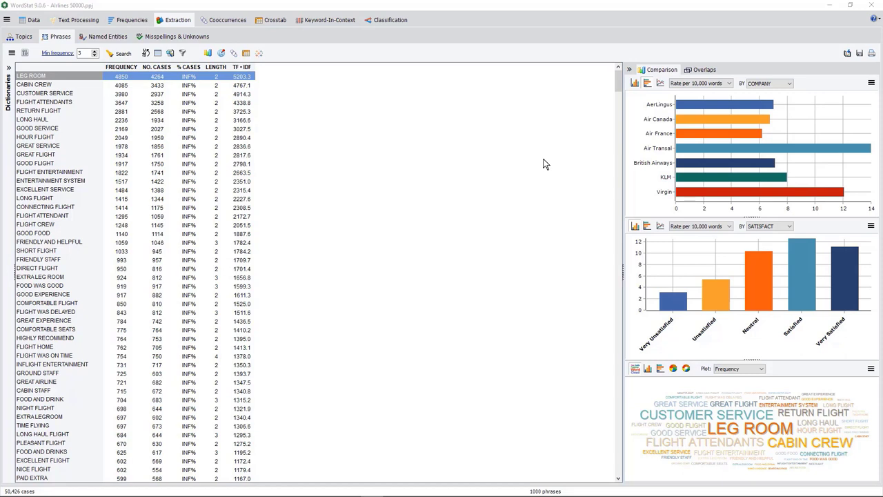
Step: Display the keyword cooccurrence dendrogram with 182 clusters and select the cluster containing MOVIES, TV, SCREEN, WATCH and SELECTION
{"action": "left_click", "coordinate": [228, 21]}
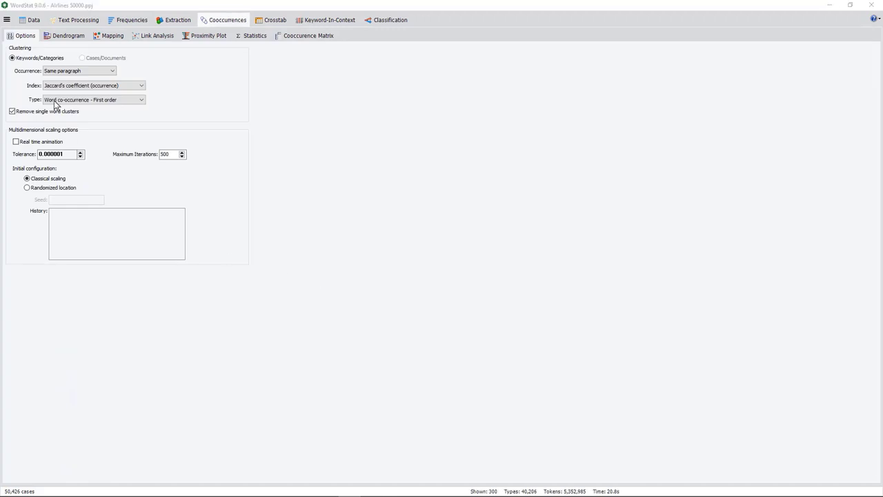
{"action": "left_click", "coordinate": [72, 37]}
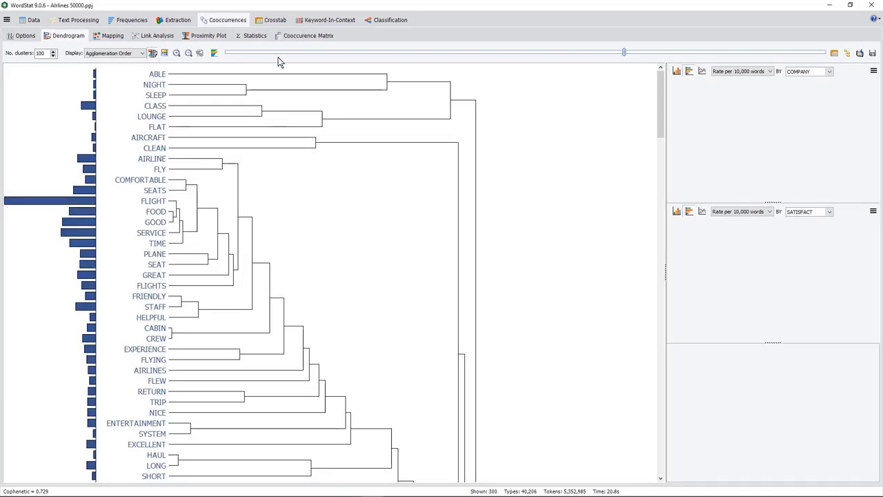
{"action": "left_click_drag", "start_coordinate": [623, 53], "coordinate": [460, 67]}
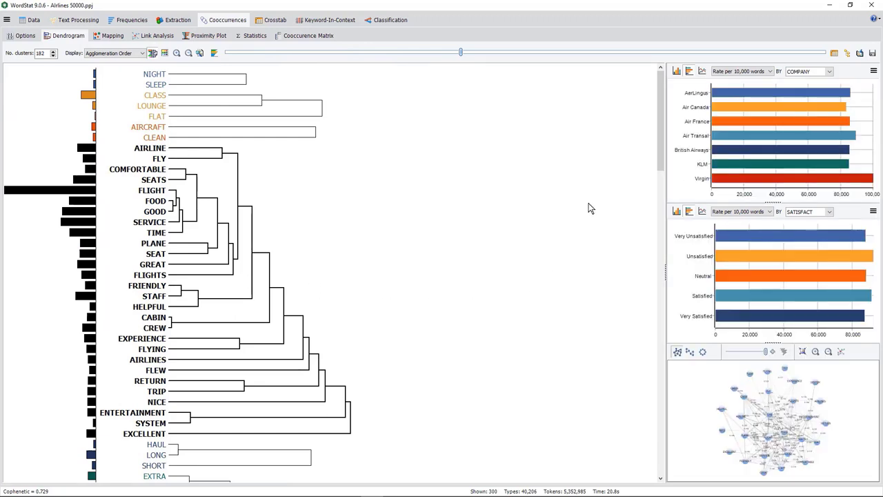
{"action": "left_click_drag", "start_coordinate": [656, 145], "coordinate": [651, 252]}
{"action": "left_click", "coordinate": [228, 380]}
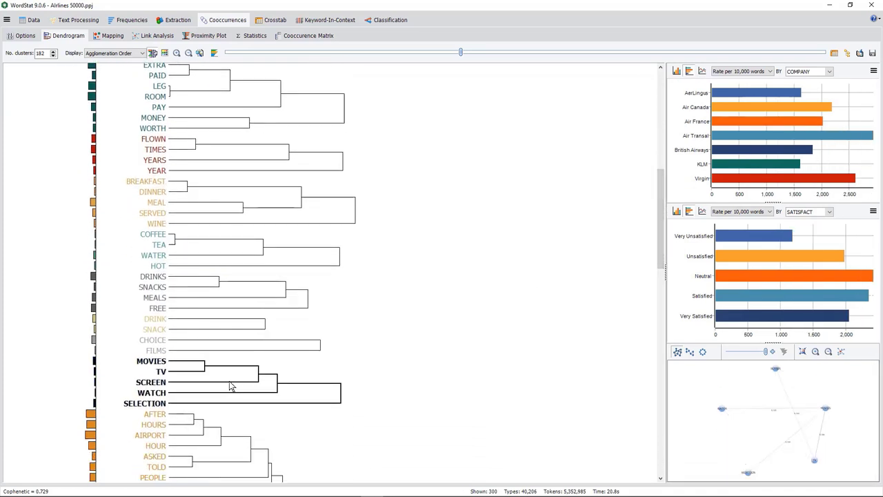
Step: Open the link analysis of the cluster containing AFTER, HOURS and AIRPORT, and arrange the graph in a circular layout
{"action": "left_click", "coordinate": [196, 449]}
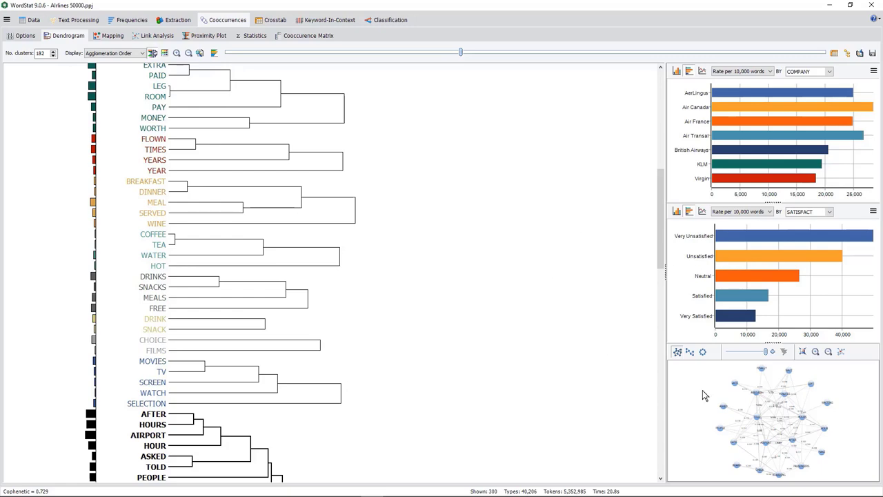
{"action": "left_click", "coordinate": [841, 352]}
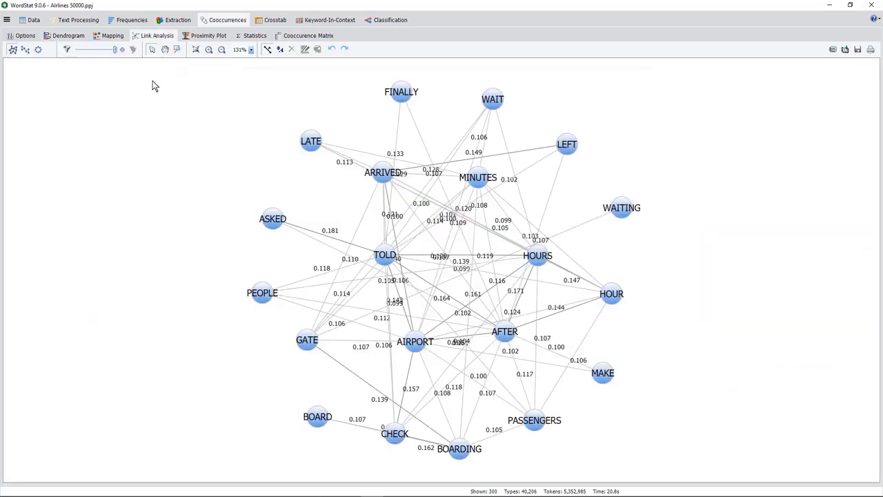
{"action": "left_click", "coordinate": [38, 50]}
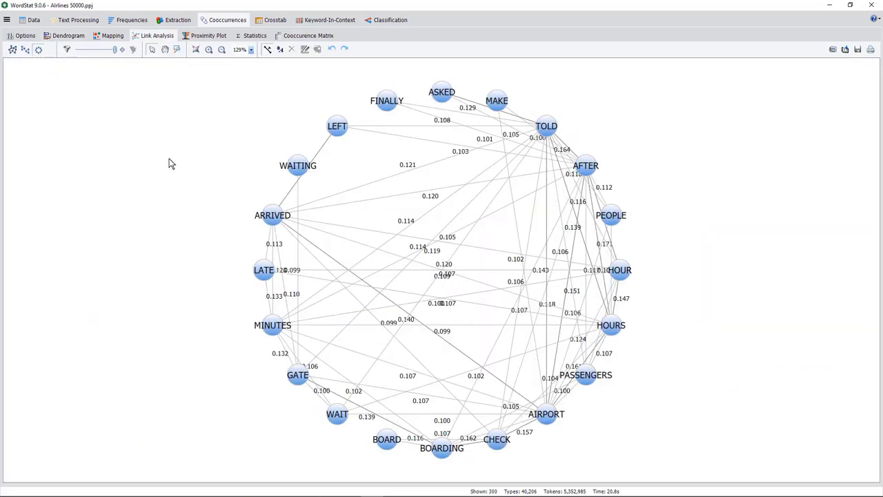
Step: Filter out the weaker links from the circular graph and remove the keywords left without a link
{"action": "left_click", "coordinate": [121, 50]}
{"action": "left_click", "coordinate": [121, 51]}
{"action": "left_click", "coordinate": [121, 50]}
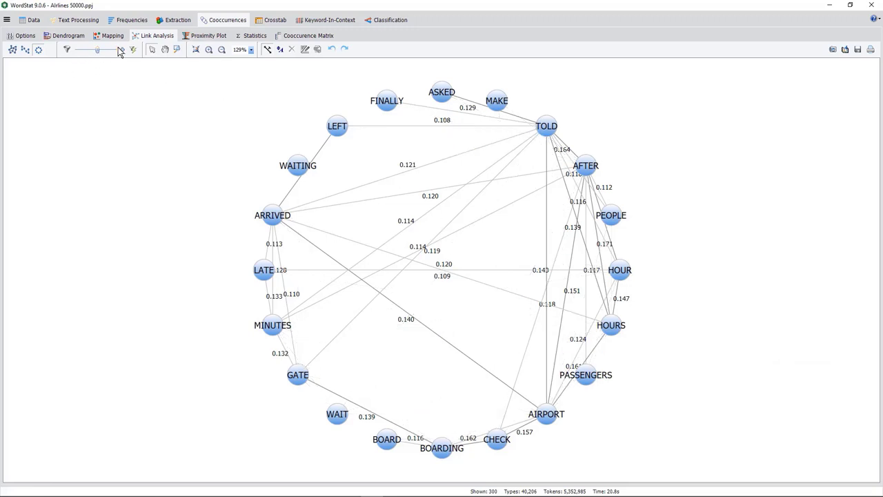
{"action": "left_click", "coordinate": [131, 50]}
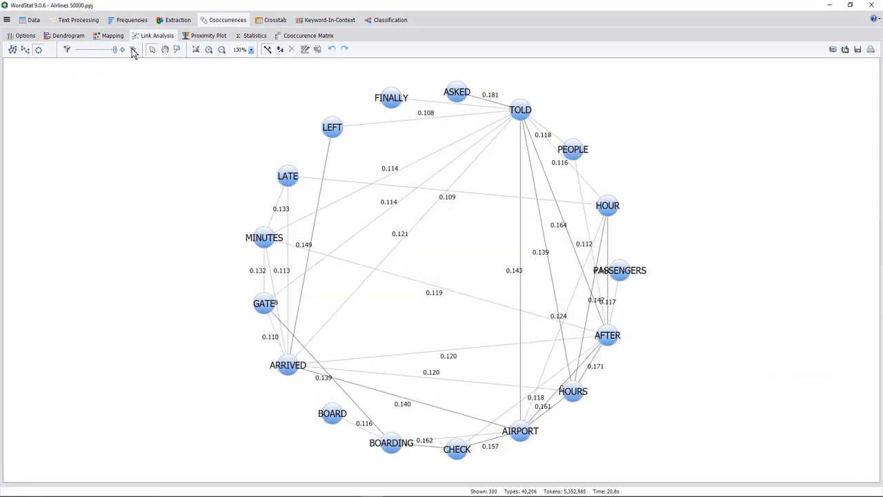
Step: Compare the filtered link graph in the other two available layouts, and return it to the circular layout
{"action": "left_click", "coordinate": [26, 50]}
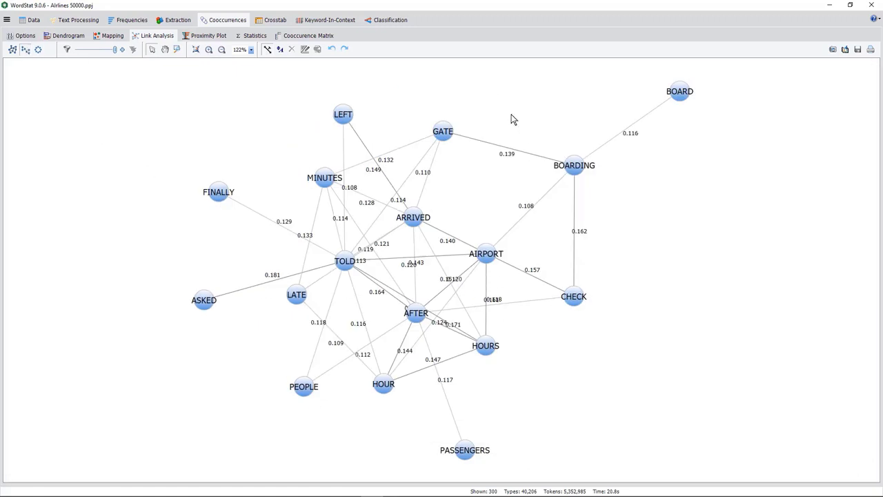
{"action": "left_click", "coordinate": [13, 51]}
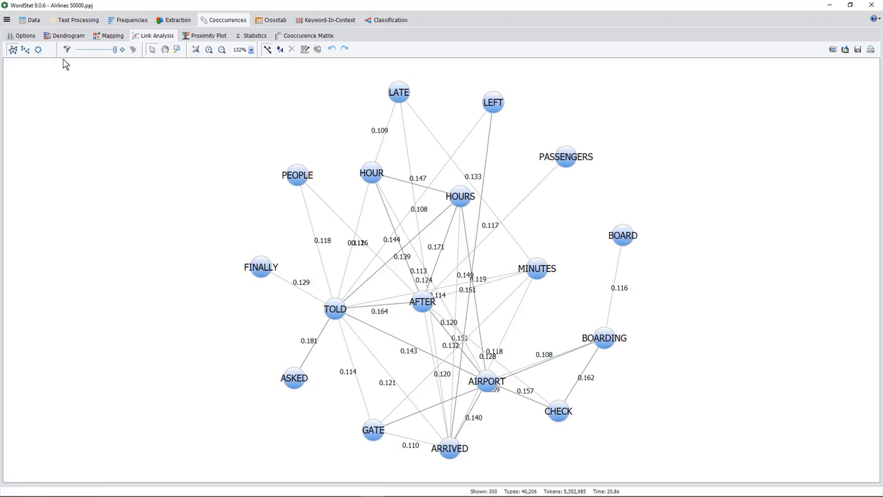
{"action": "left_click", "coordinate": [38, 50]}
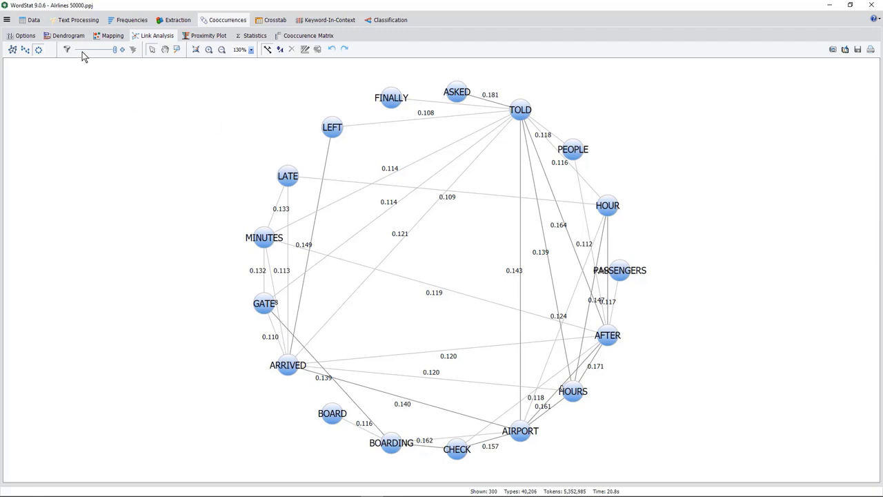
Step: Raise the dendrogram's number of clusters to 260 and display the keywords' 2D cluster map
{"action": "left_click", "coordinate": [66, 36]}
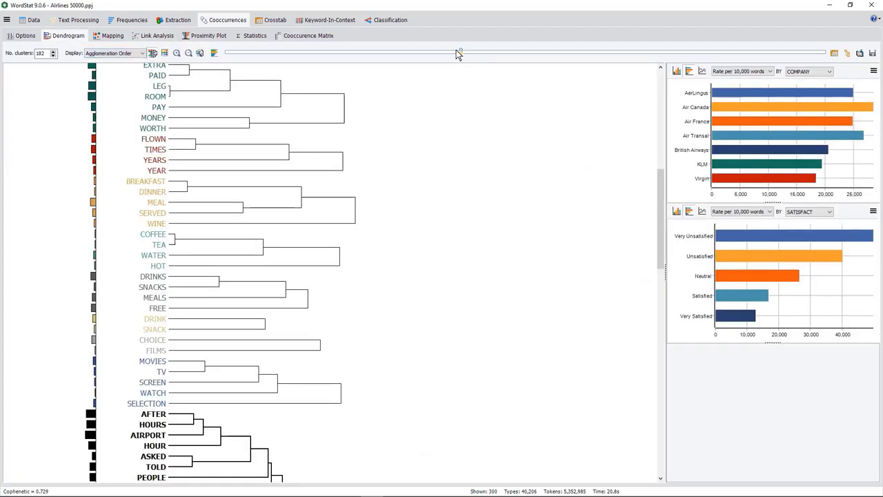
{"action": "left_click_drag", "start_coordinate": [463, 53], "coordinate": [305, 53]}
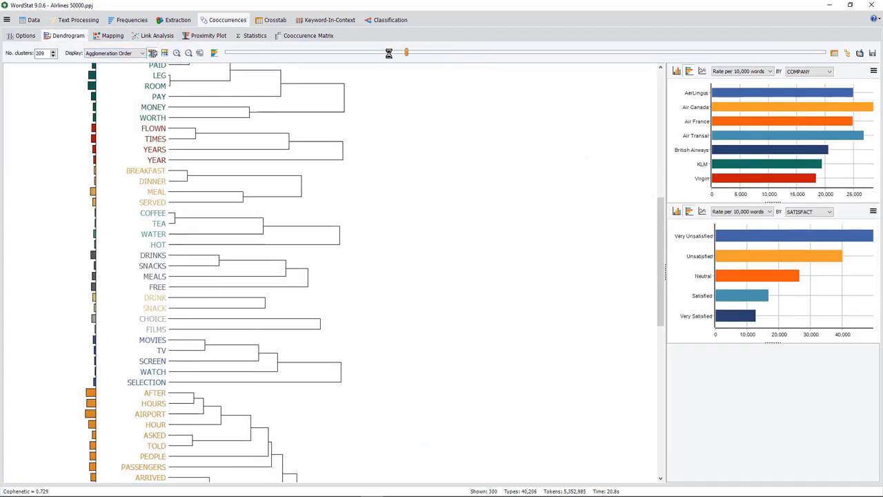
{"action": "left_click", "coordinate": [111, 35]}
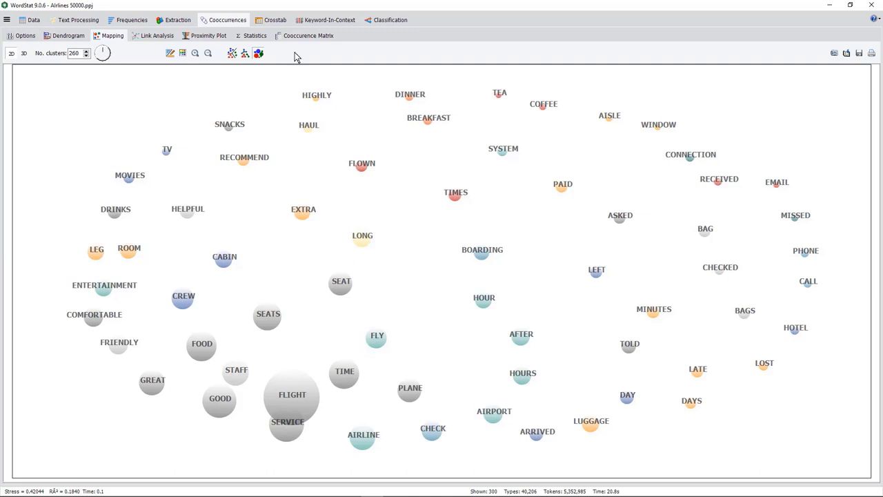
Step: Examine the keyword statistics as a cooccurrence matrix and as a similarity matrix
{"action": "left_click", "coordinate": [255, 35]}
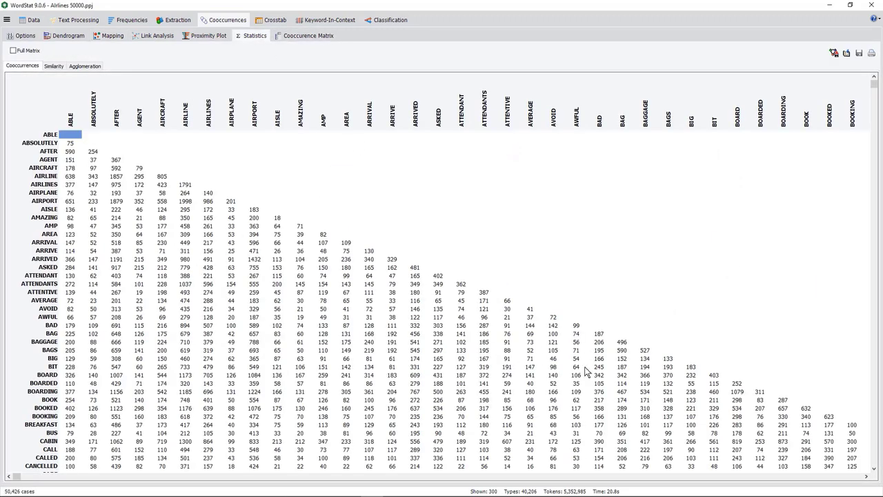
{"action": "left_click", "coordinate": [56, 67]}
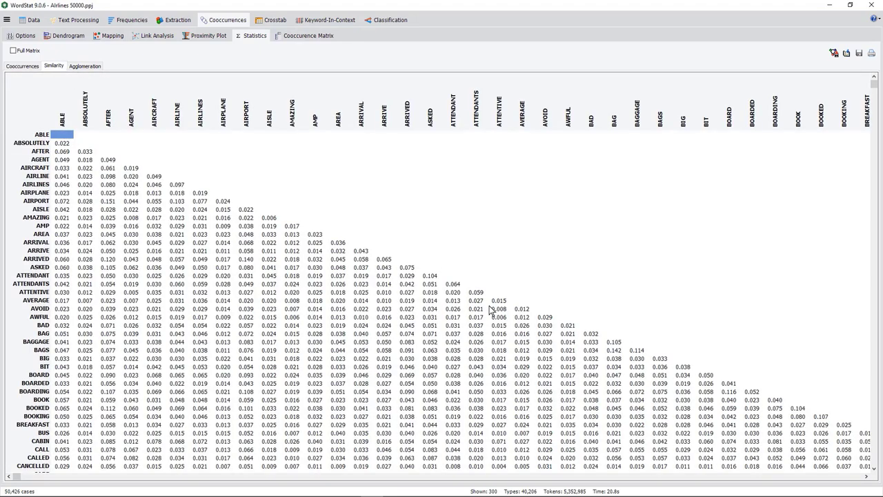
Step: Open the keyword proximity plot and make SEATS its target item
{"action": "left_click", "coordinate": [210, 37]}
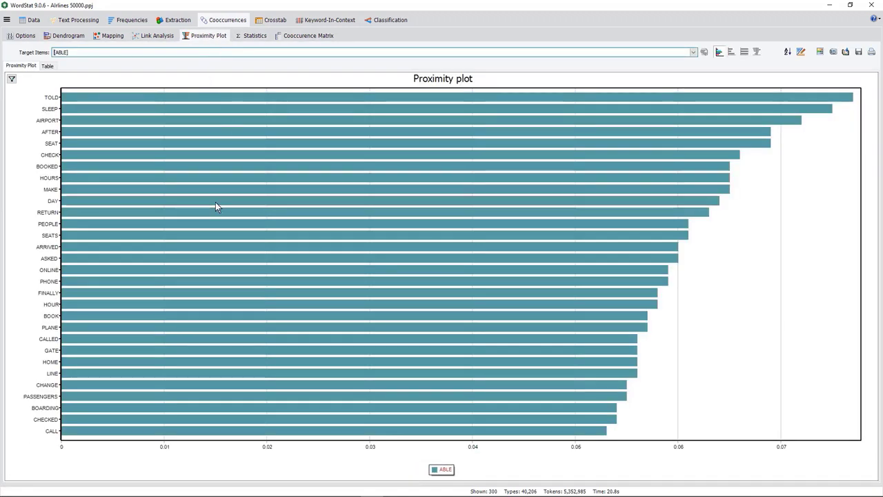
{"action": "double_click", "coordinate": [181, 234]}
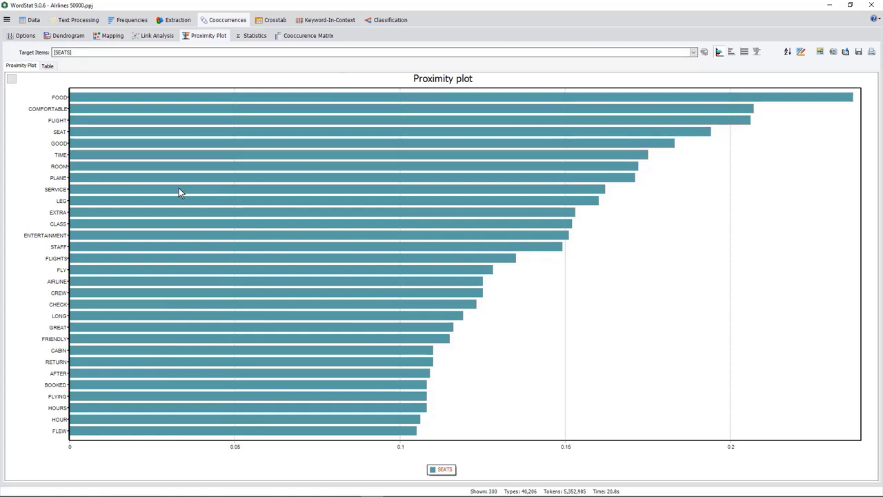
Step: Change the proximity plot's target to ENTERTAINMENT and add FOOD as a second target item
{"action": "left_click", "coordinate": [169, 235]}
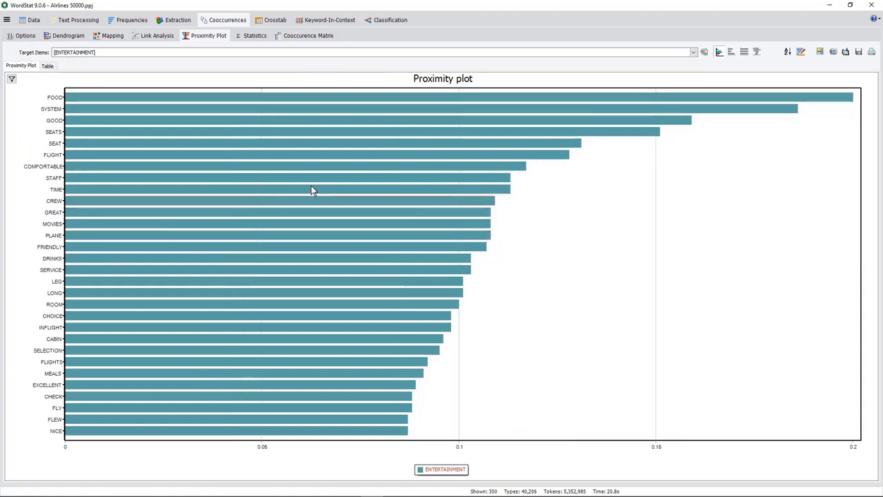
{"action": "right_click", "coordinate": [525, 97]}
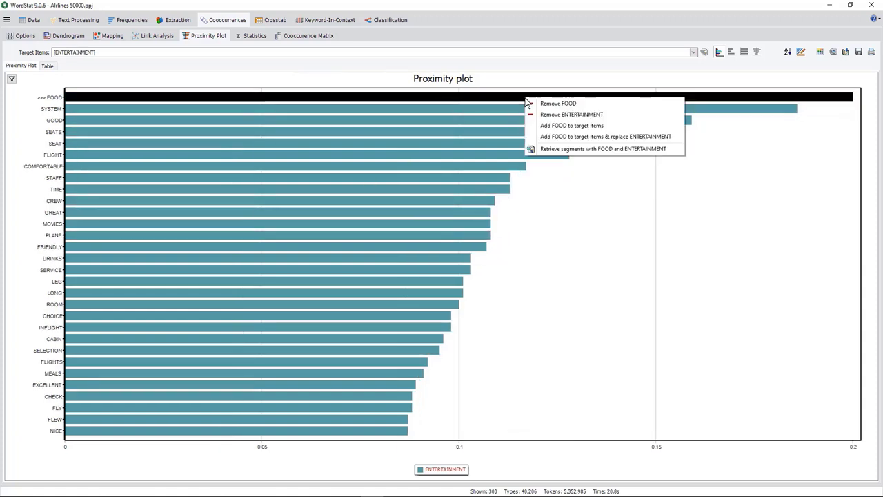
{"action": "left_click", "coordinate": [590, 125]}
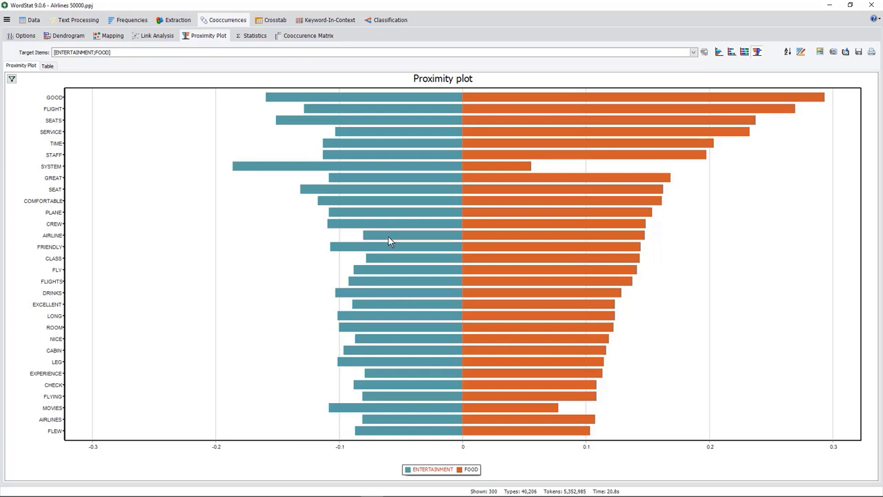
Step: Retrieve the text segments that contain both SYSTEM and ENTERTAINMENT, and close the retrieval window
{"action": "left_click", "coordinate": [427, 166]}
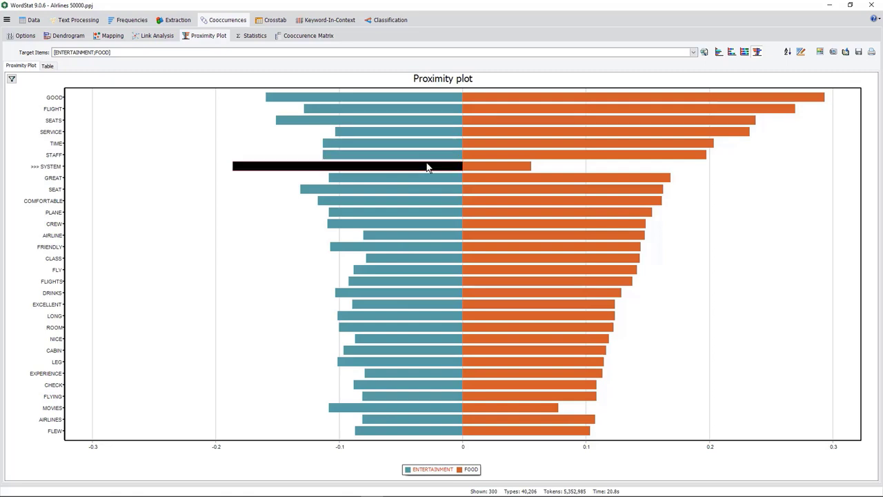
{"action": "right_click", "coordinate": [426, 167]}
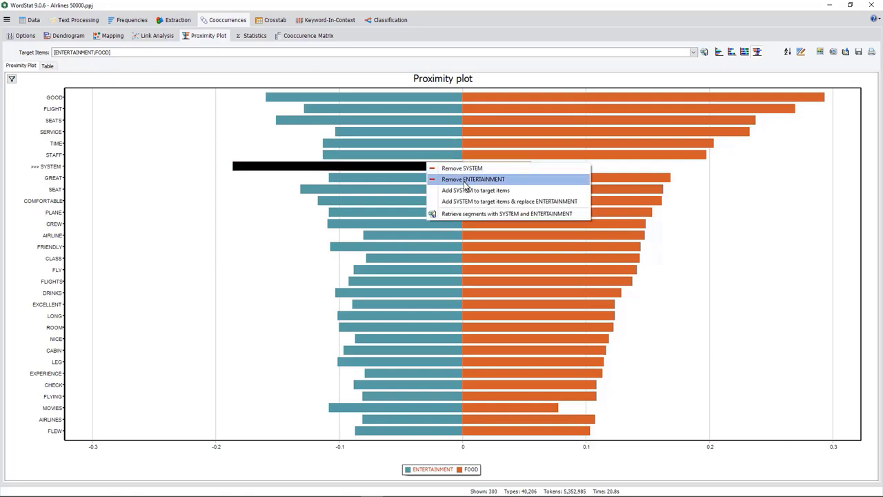
{"action": "left_click", "coordinate": [469, 213]}
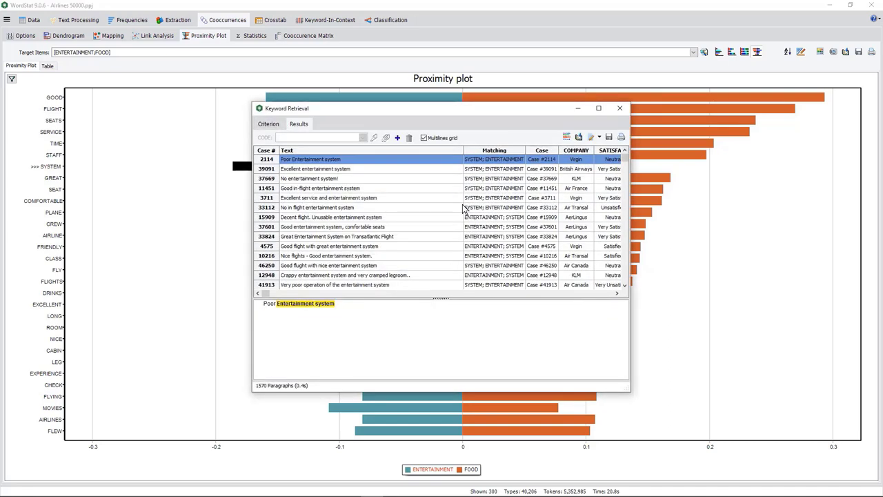
{"action": "left_click", "coordinate": [619, 108]}
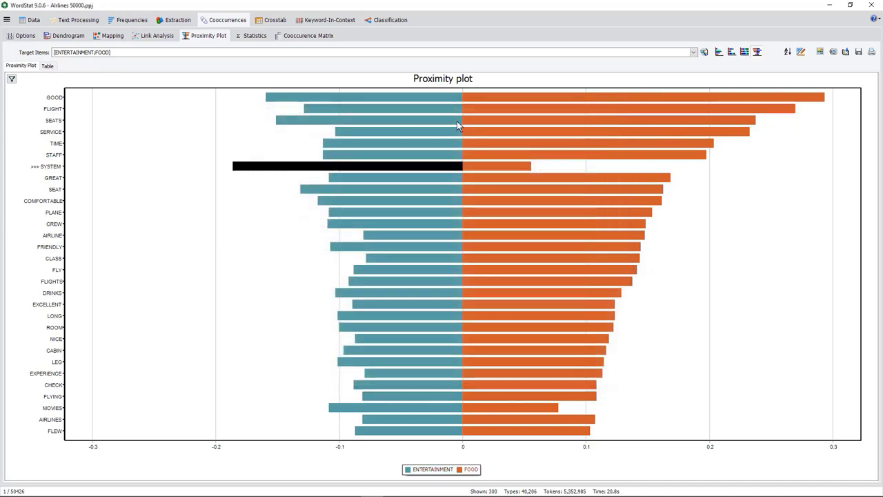
Step: Build a cooccurrence matrix with ARRIVAL and COMFORTABLE as target items, displaying the Jaccard coefficient
{"action": "left_click", "coordinate": [305, 38]}
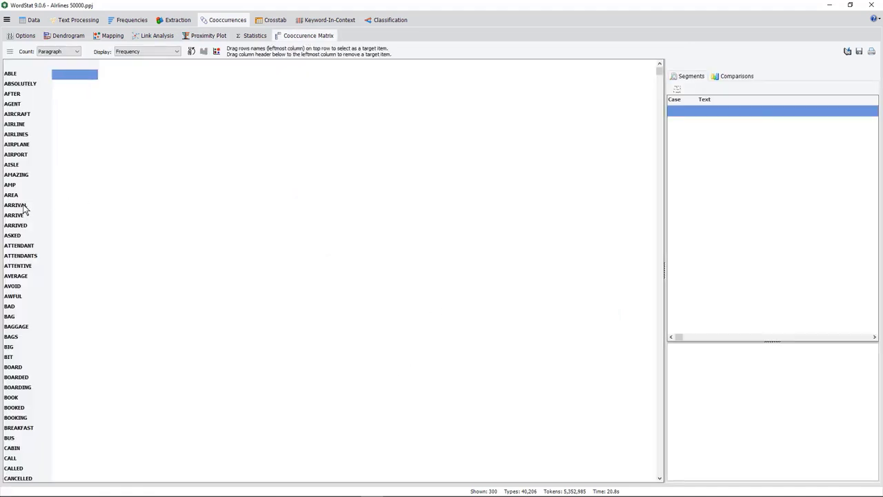
{"action": "left_click_drag", "start_coordinate": [23, 211], "coordinate": [93, 72]}
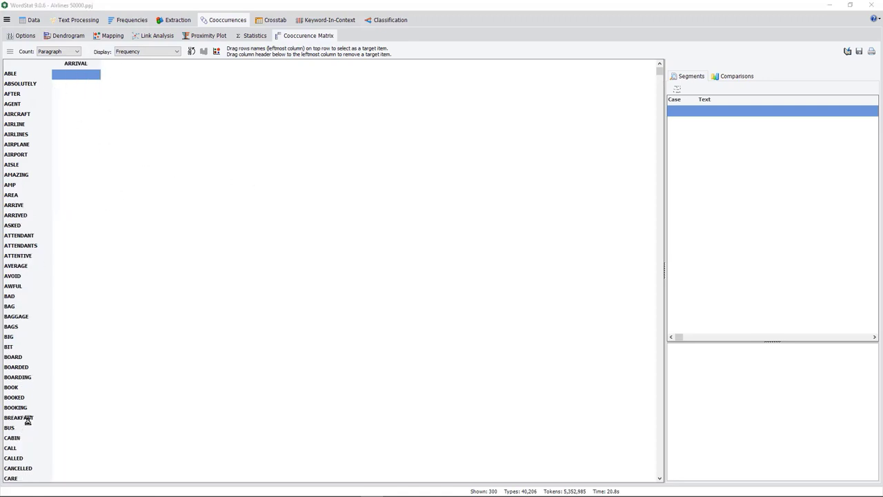
{"action": "left_click_drag", "start_coordinate": [35, 351], "coordinate": [69, 337]}
{"action": "left_click_drag", "start_coordinate": [89, 71], "coordinate": [90, 69]}
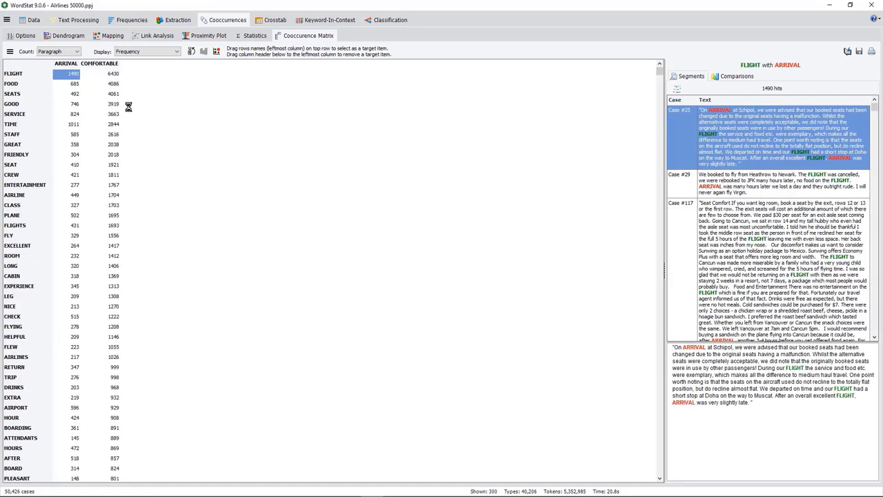
{"action": "left_click", "coordinate": [169, 51]}
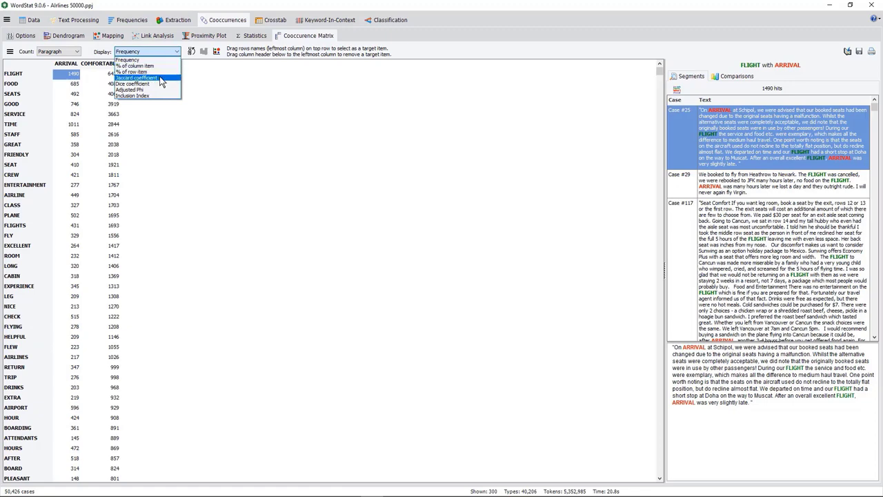
{"action": "left_click", "coordinate": [160, 81]}
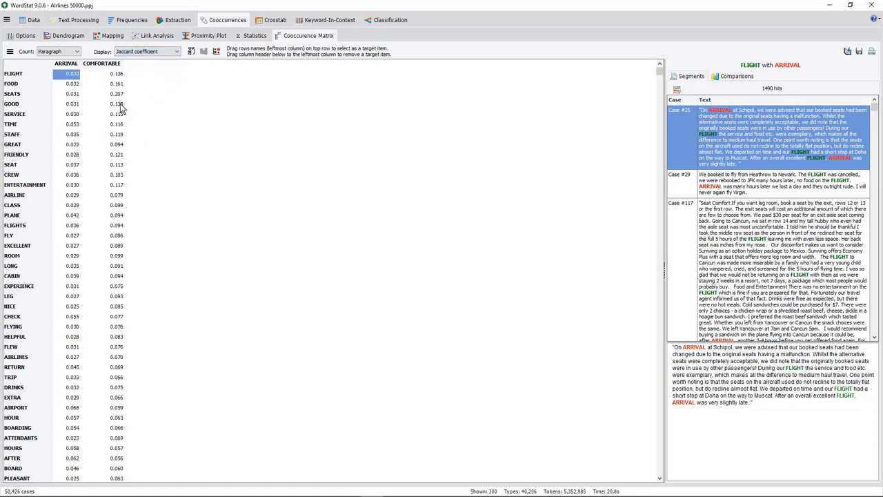
Step: View the segments and the COMPANY and SATISFACT comparisons for GOOD with COMFORTABLE, and compare with SEATS with COMFORTABLE
{"action": "left_click", "coordinate": [121, 104]}
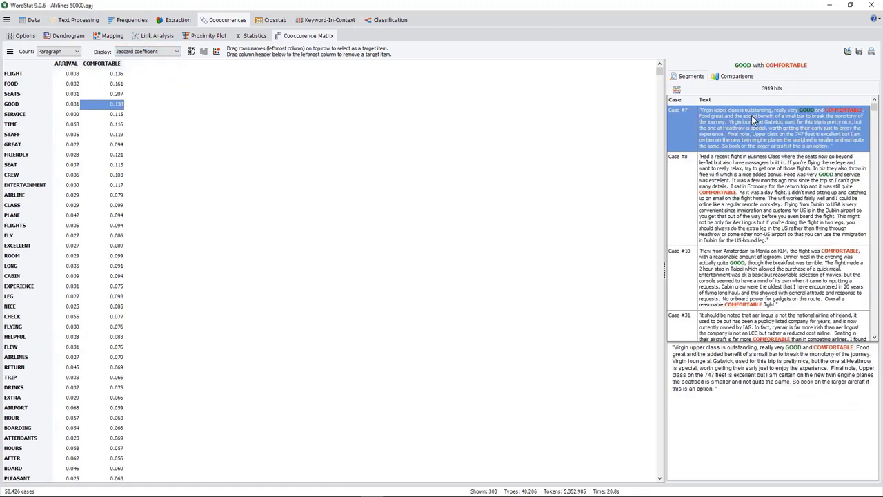
{"action": "left_click", "coordinate": [745, 77]}
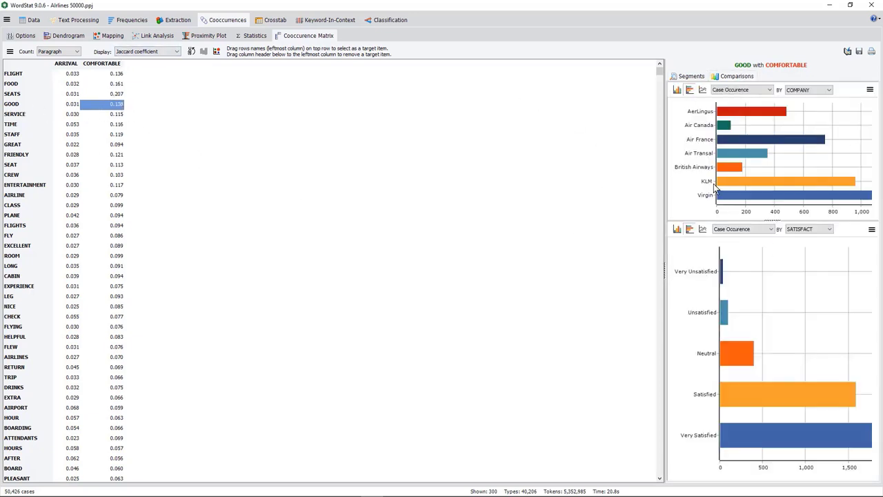
{"action": "left_click", "coordinate": [114, 96]}
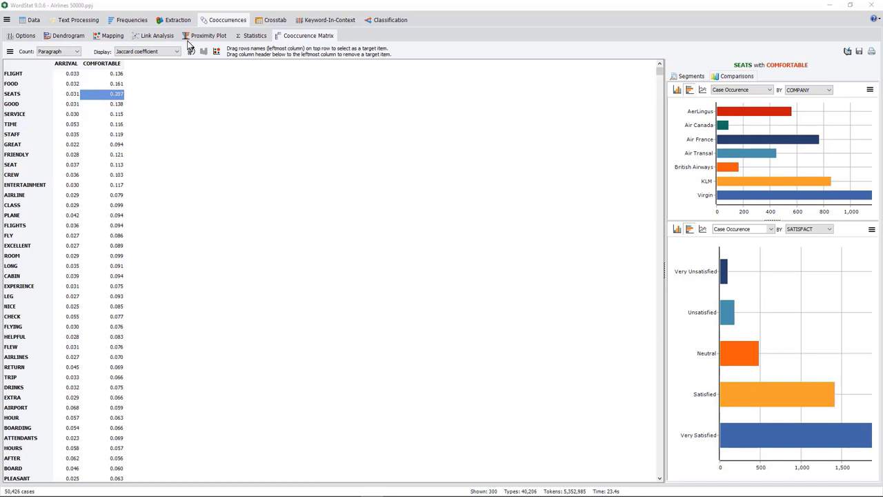
Step: Run a topic extraction on the reviews with 50 topics
{"action": "left_click", "coordinate": [178, 19]}
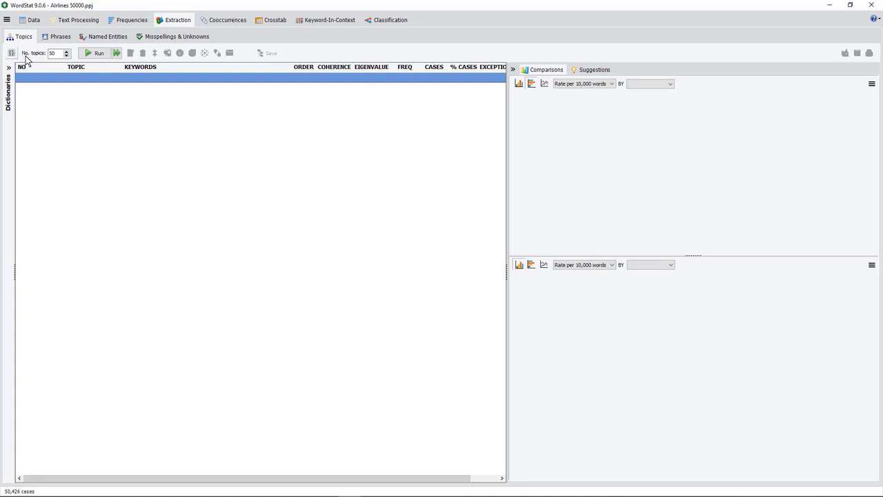
{"action": "left_click", "coordinate": [96, 53]}
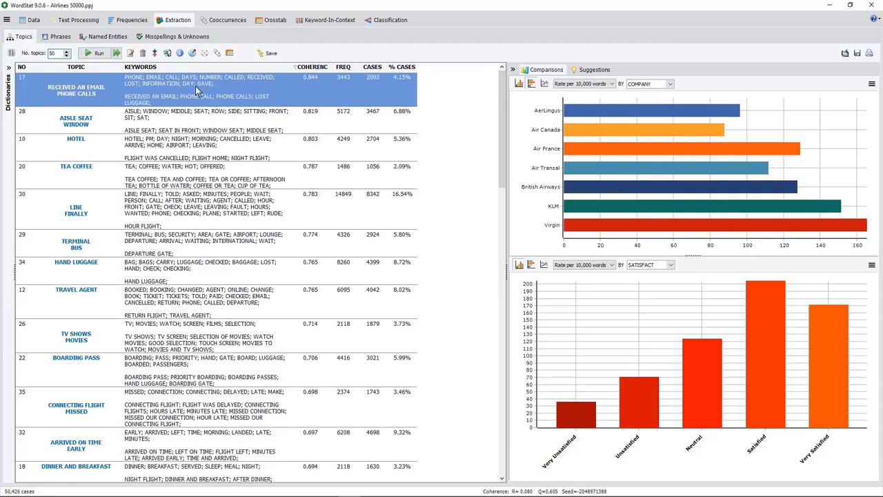
Step: Compare the AISLE SEAT WINDOW, HOTEL and HAND LUGGAGE topics across COMPANY and SATISFACT
{"action": "left_click", "coordinate": [184, 121]}
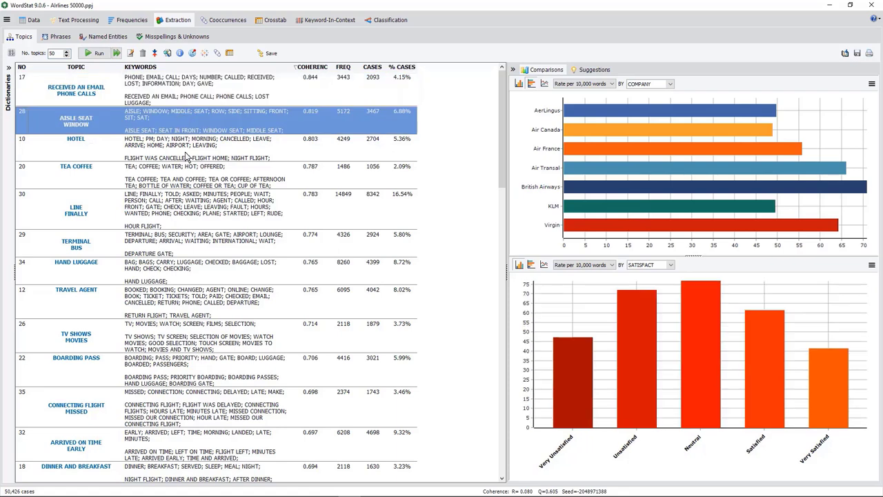
{"action": "left_click", "coordinate": [189, 160]}
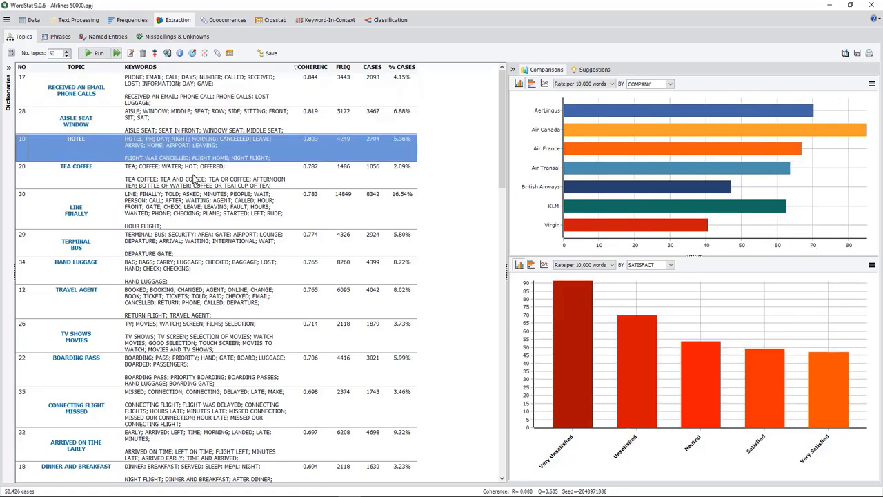
{"action": "left_click", "coordinate": [177, 276]}
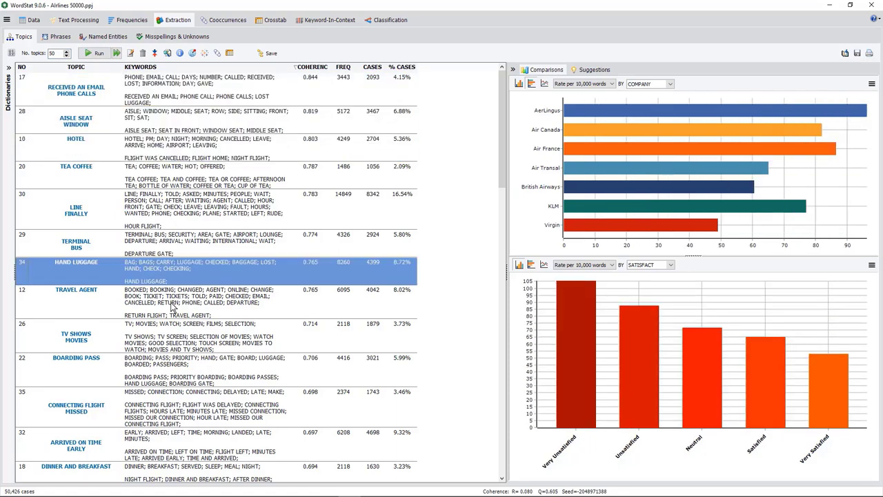
Step: Compare the TV SHOWS MOVIES topic across COMPANY and SATISFACT and view its suggested phrases and spelling corrections
{"action": "left_click", "coordinate": [170, 336]}
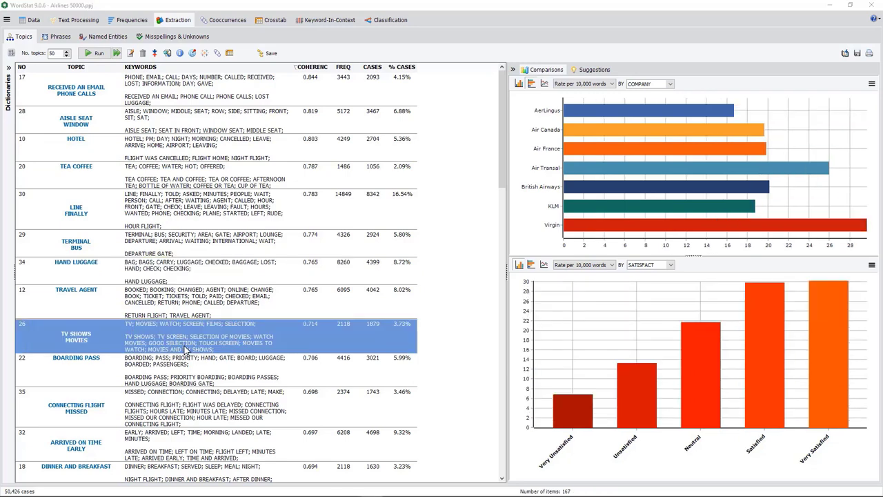
{"action": "left_click", "coordinate": [595, 70]}
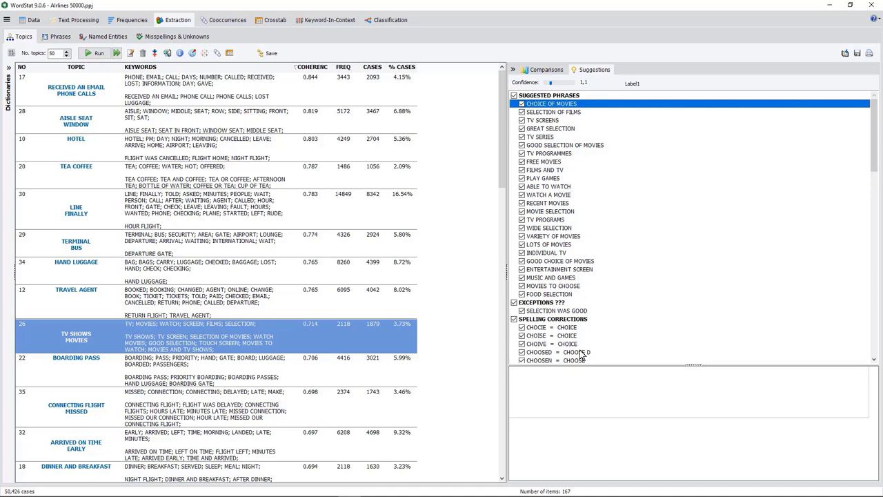
Step: Crosstabulate the extracted topics with COMPANY and inspect their 3D correspondence map and deviation table
{"action": "left_click", "coordinate": [230, 53]}
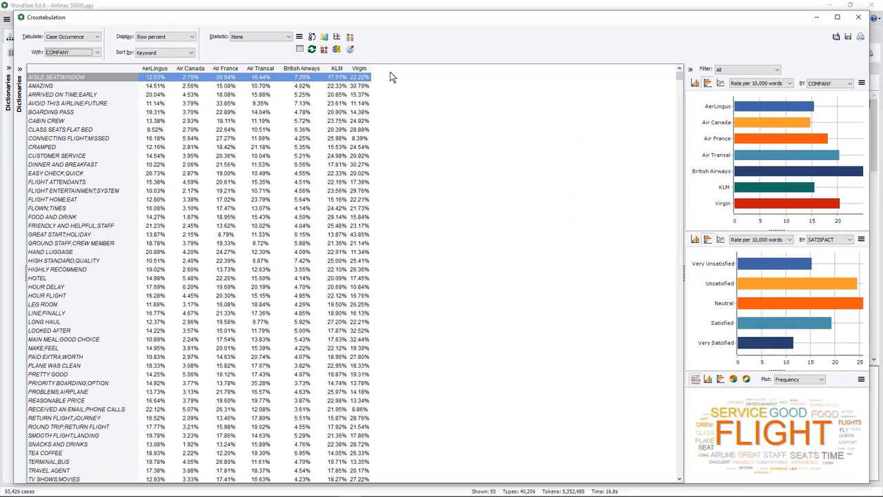
{"action": "left_click", "coordinate": [285, 37]}
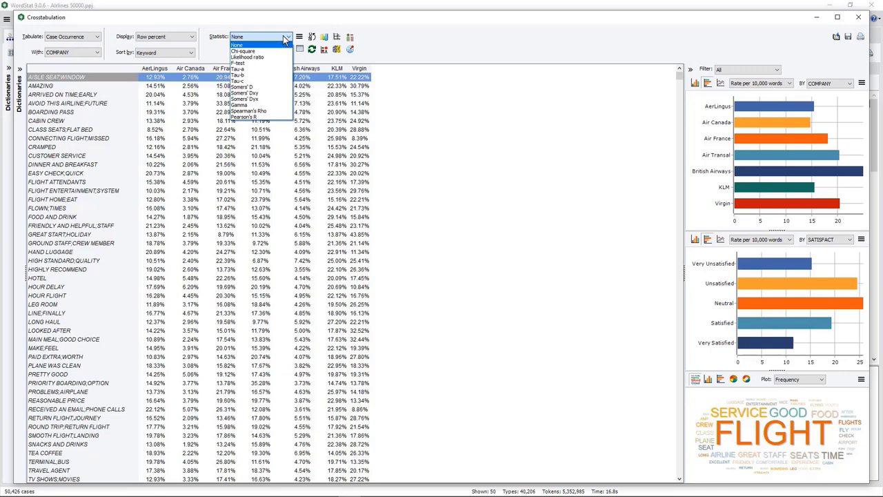
{"action": "left_click", "coordinate": [283, 36]}
{"action": "left_click", "coordinate": [335, 36]}
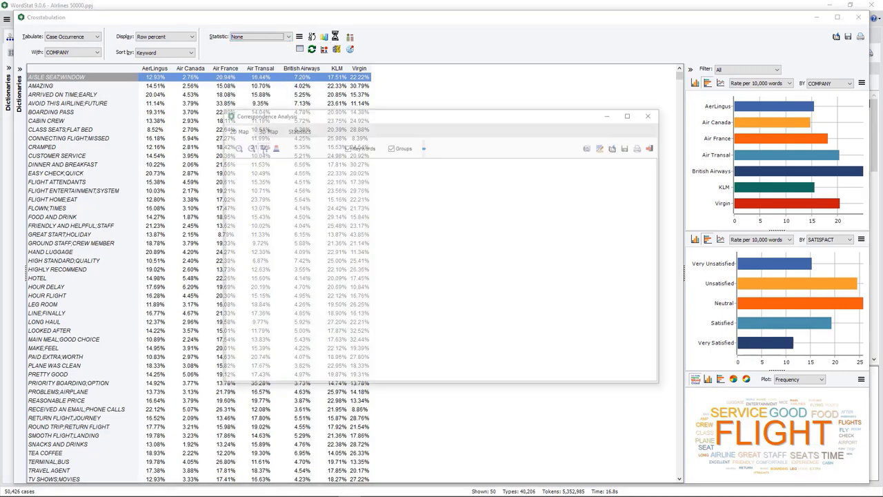
{"action": "left_click", "coordinate": [268, 130]}
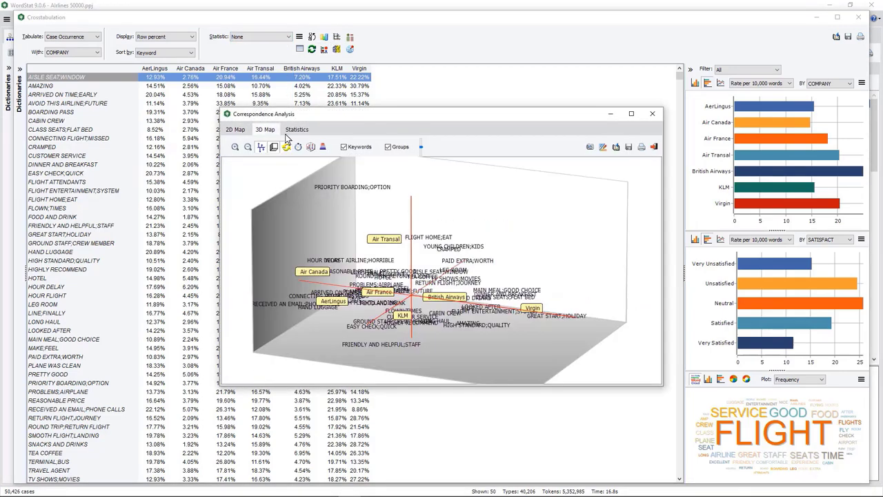
{"action": "mouse_move", "coordinate": [478, 220]}
{"action": "left_mouse_down"}
{"action": "mouse_move", "coordinate": [326, 275]}
{"action": "mouse_move", "coordinate": [476, 231]}
{"action": "left_mouse_up"}
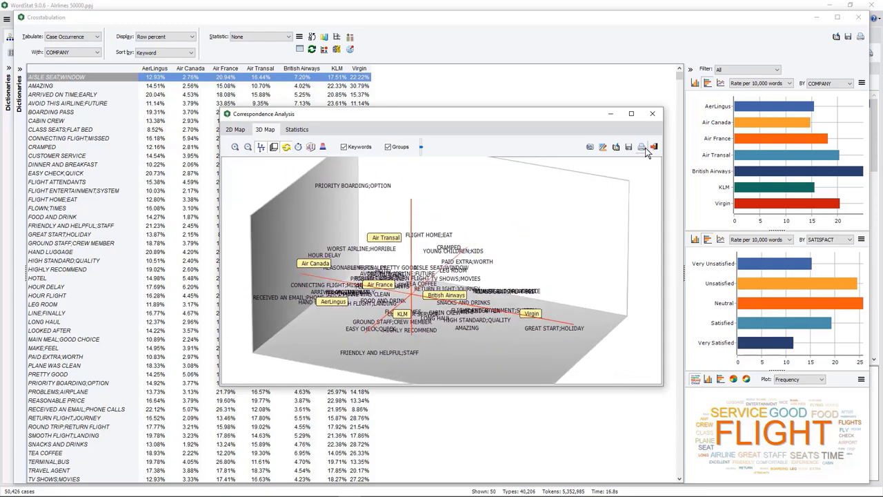
{"action": "left_click", "coordinate": [652, 147]}
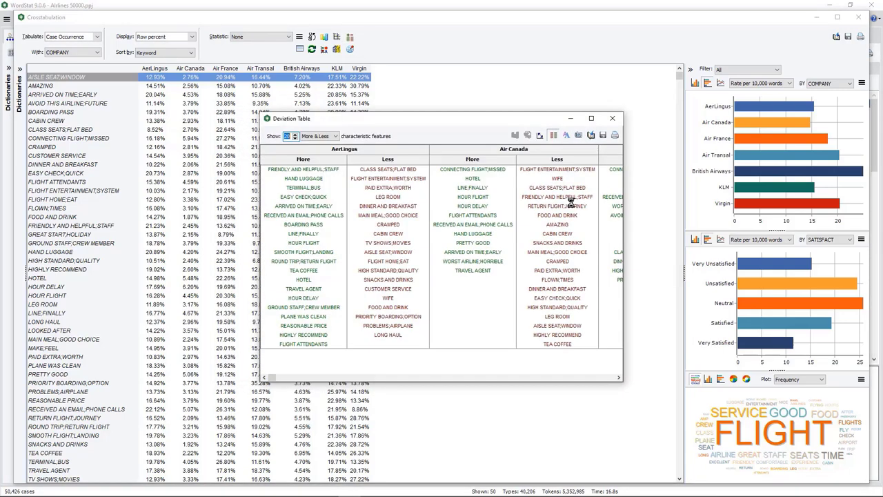
{"action": "left_click", "coordinate": [611, 118]}
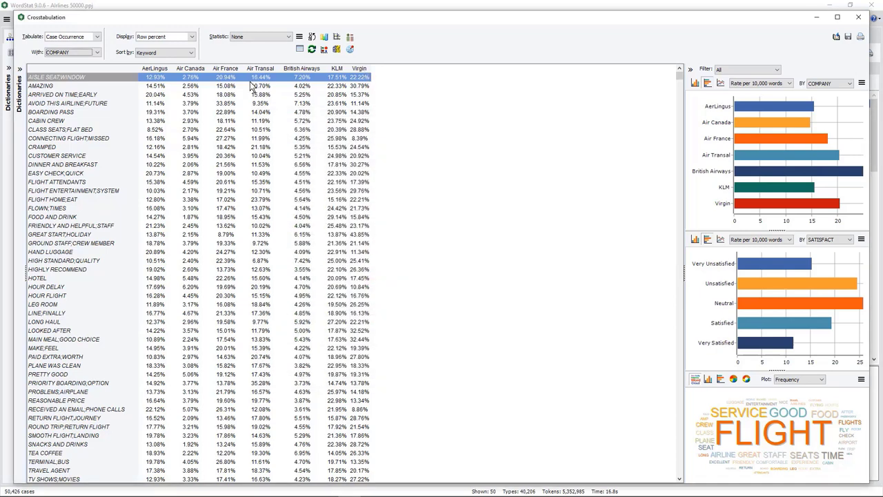
Step: Chart AISLE SEAT;WINDOW, AMAZING and ARRIVED ON TIME;EARLY by COMPANY, viewing it with the variables exchanged and in the original arrangement
{"action": "left_click_drag", "start_coordinate": [252, 78], "coordinate": [253, 100]}
{"action": "left_click", "coordinate": [324, 37]}
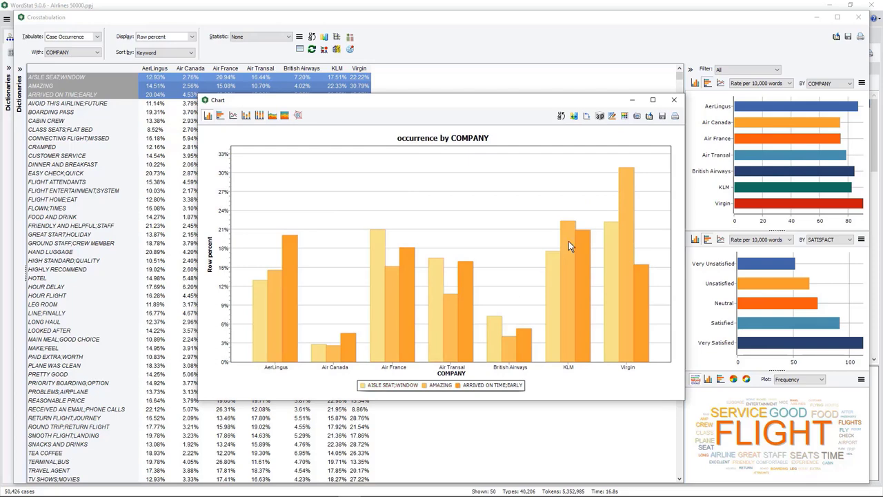
{"action": "left_click", "coordinate": [587, 116]}
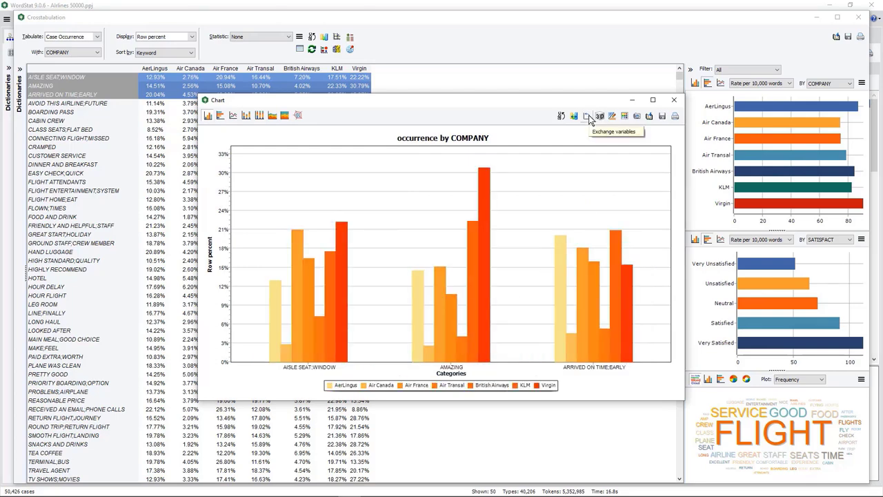
{"action": "left_click", "coordinate": [587, 117]}
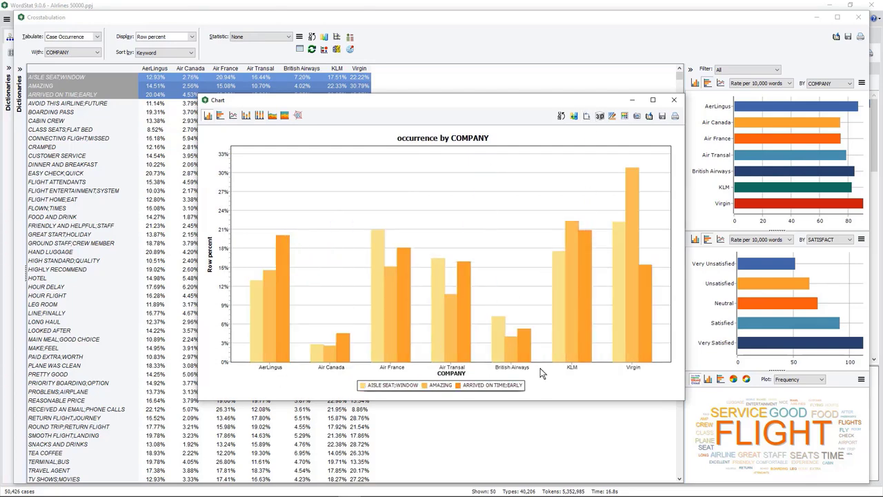
{"action": "left_click", "coordinate": [672, 102]}
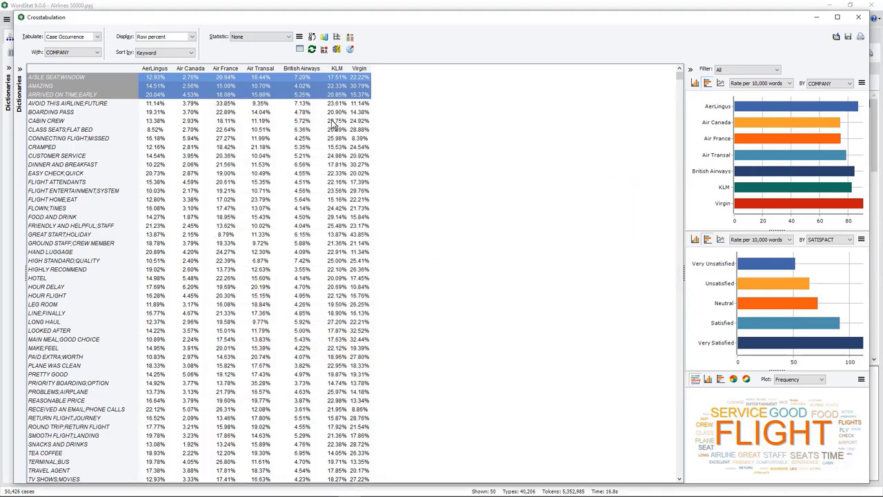
Step: Crosstabulate the topics with SATISFACT and examine their 2D correspondence map
{"action": "left_click", "coordinate": [62, 55]}
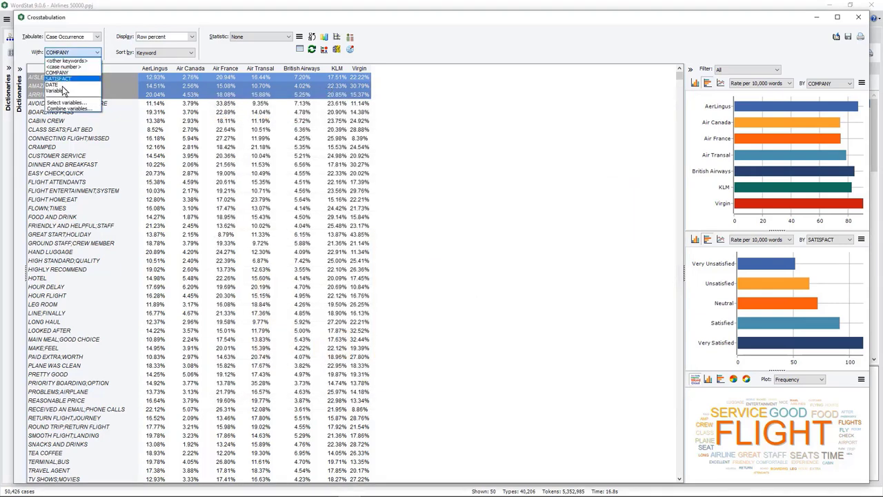
{"action": "left_click", "coordinate": [69, 87]}
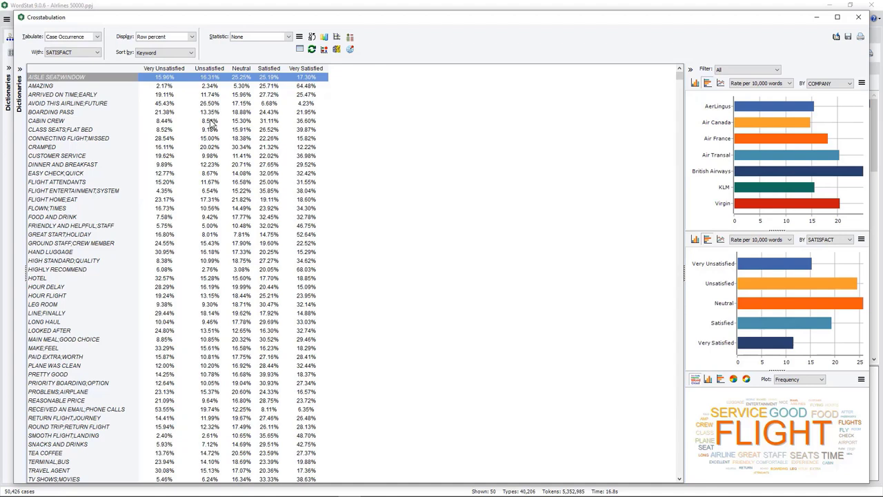
{"action": "left_click", "coordinate": [338, 37]}
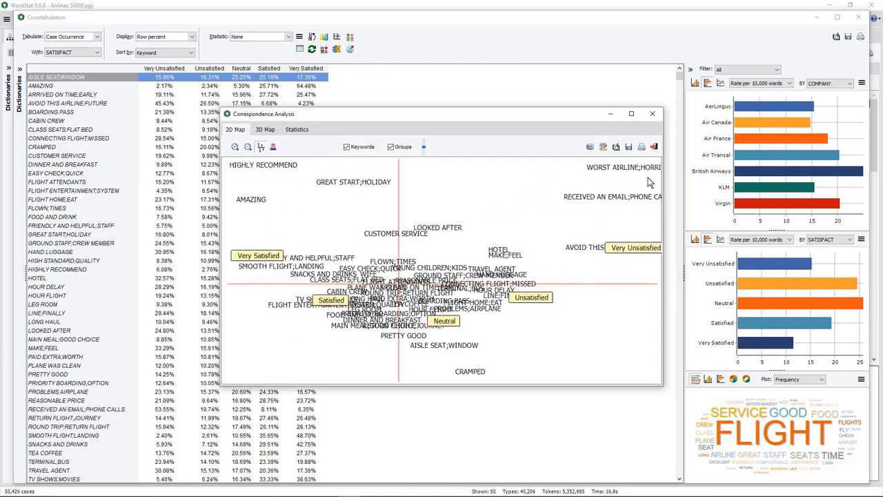
{"action": "left_click", "coordinate": [654, 147]}
{"action": "left_click", "coordinate": [849, 16]}
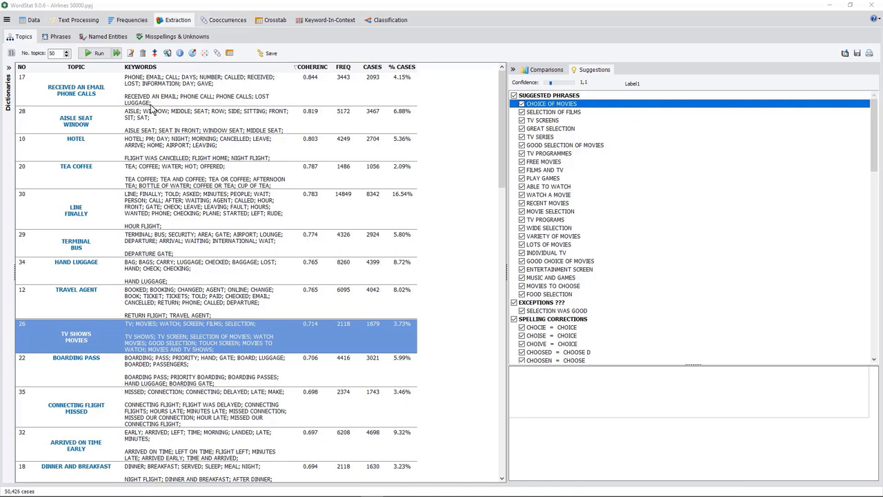
Step: Examine the topics' cooccurrences as a dendrogram, as 2D and 3D concept maps and as a link analysis network
{"action": "left_click", "coordinate": [218, 53]}
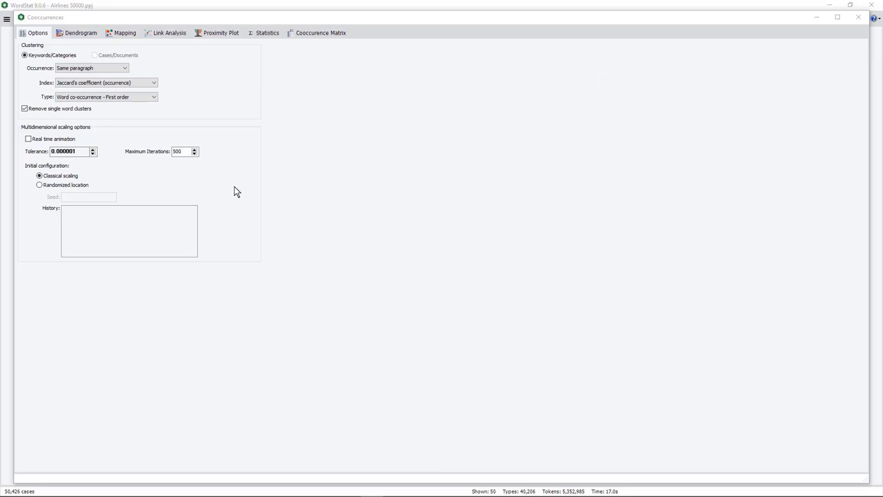
{"action": "left_click", "coordinate": [80, 33]}
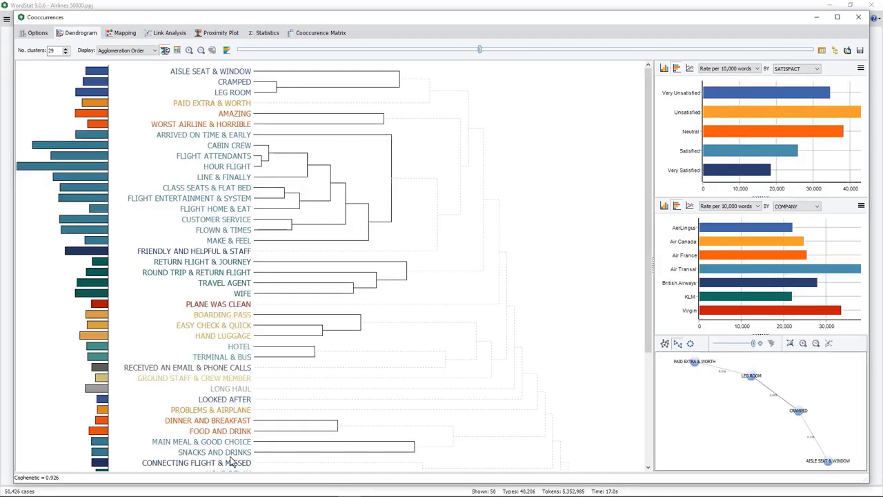
{"action": "left_click", "coordinate": [123, 33]}
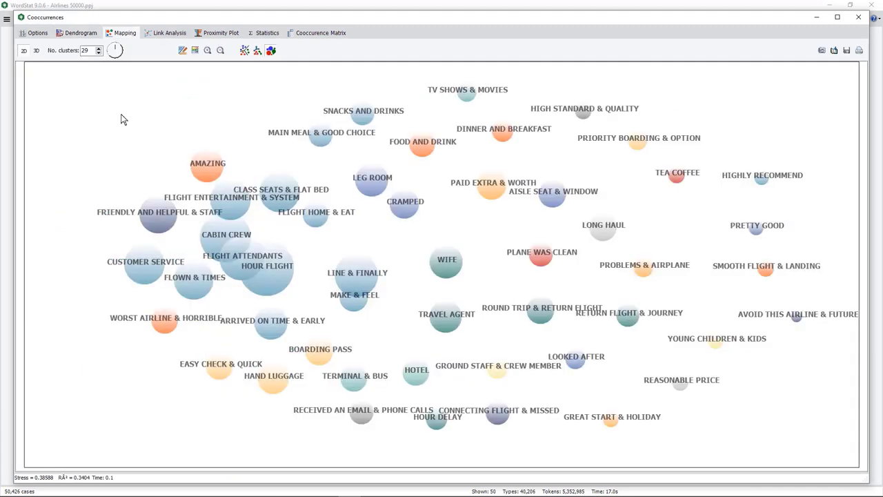
{"action": "left_click", "coordinate": [35, 50]}
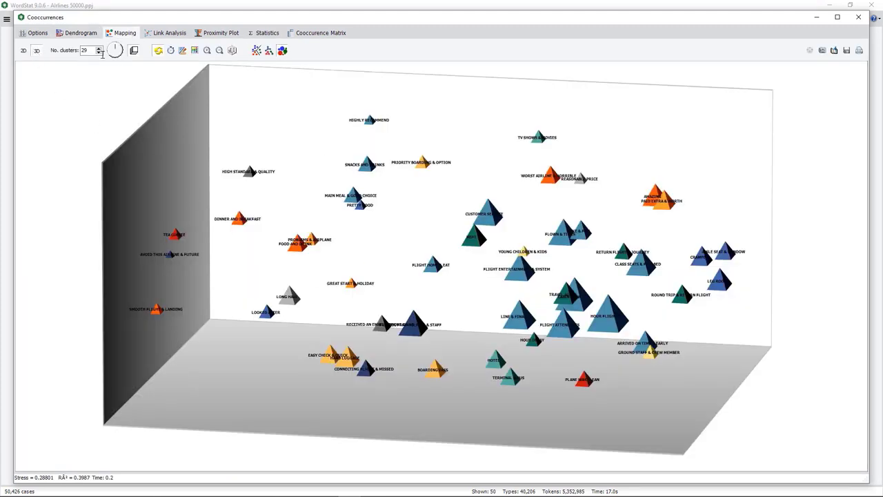
{"action": "left_click_drag", "start_coordinate": [502, 214], "coordinate": [497, 241]}
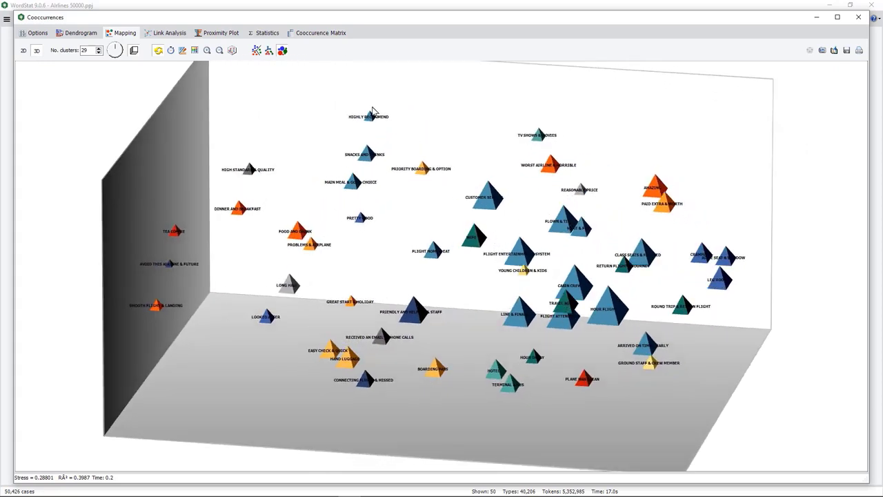
{"action": "left_click", "coordinate": [169, 33]}
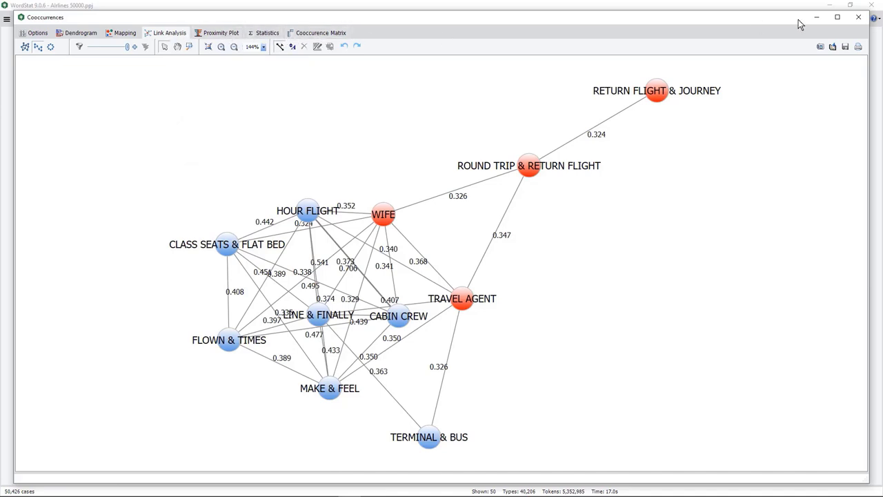
{"action": "left_click", "coordinate": [858, 16]}
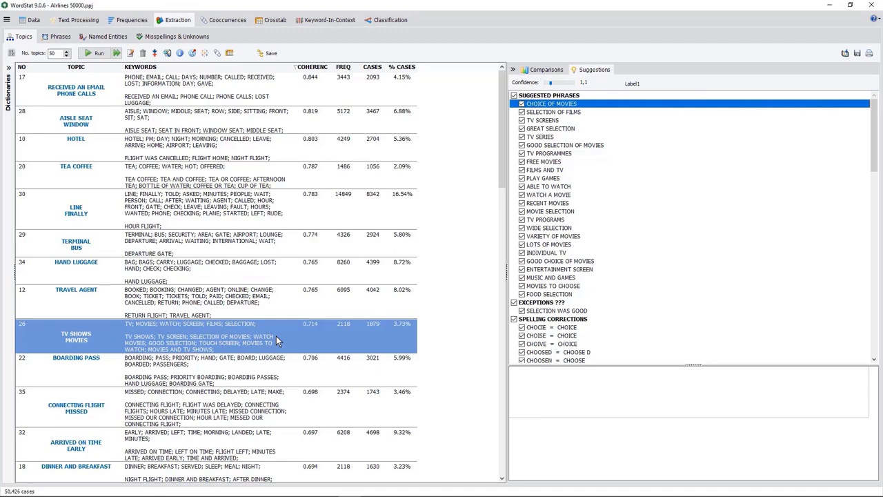
Step: Save the extracted topics as a categorization model named Airlines
{"action": "left_click", "coordinate": [271, 53]}
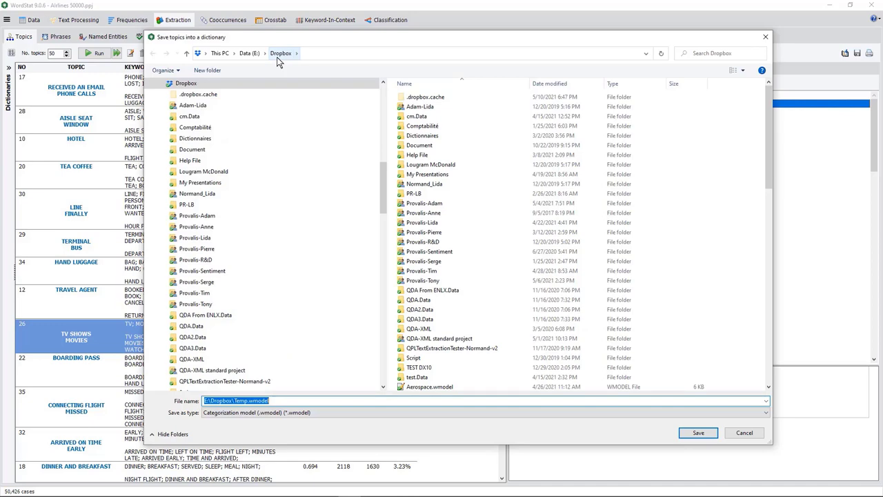
{"action": "type", "text": "A"}
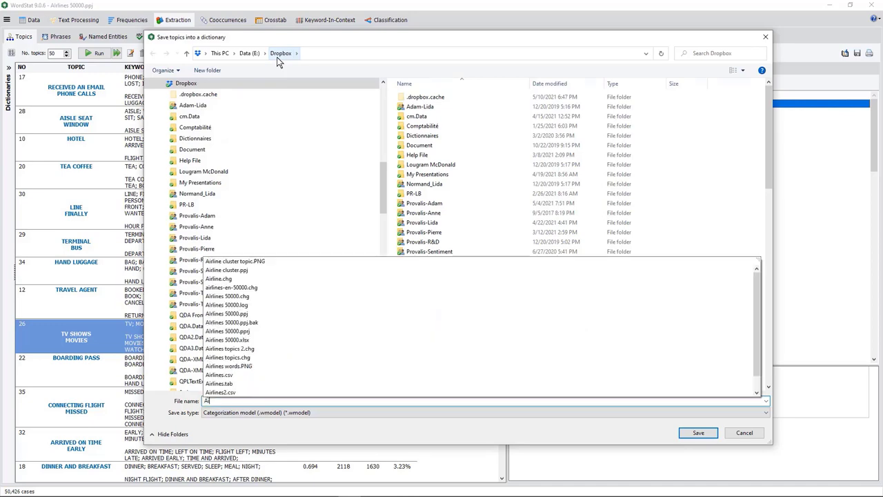
{"action": "type", "text": "irlines"}
{"action": "key", "text": "Return"}
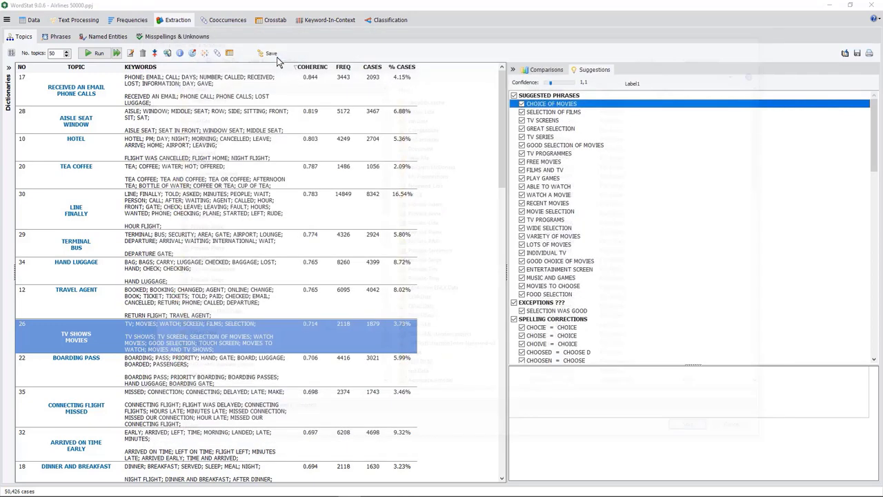
Step: Review the Airlines model's categories, expanding AISLE SEAT & WINDOW, TEA COFFEE and HAND LUGGAGE
{"action": "left_click", "coordinate": [81, 20]}
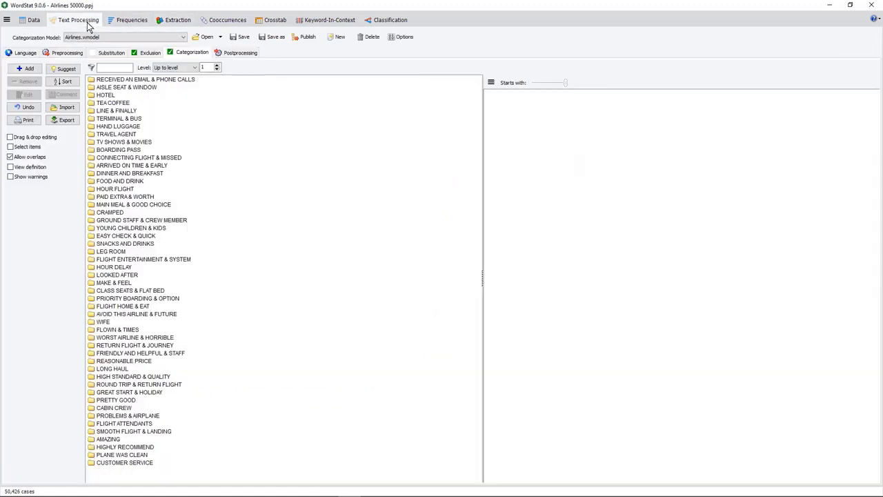
{"action": "double_click", "coordinate": [134, 87]}
{"action": "double_click", "coordinate": [116, 212]}
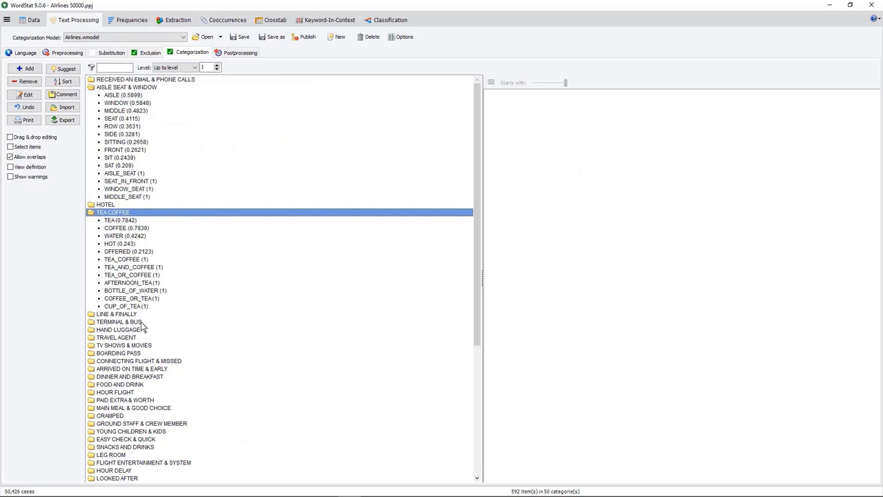
{"action": "double_click", "coordinate": [134, 330]}
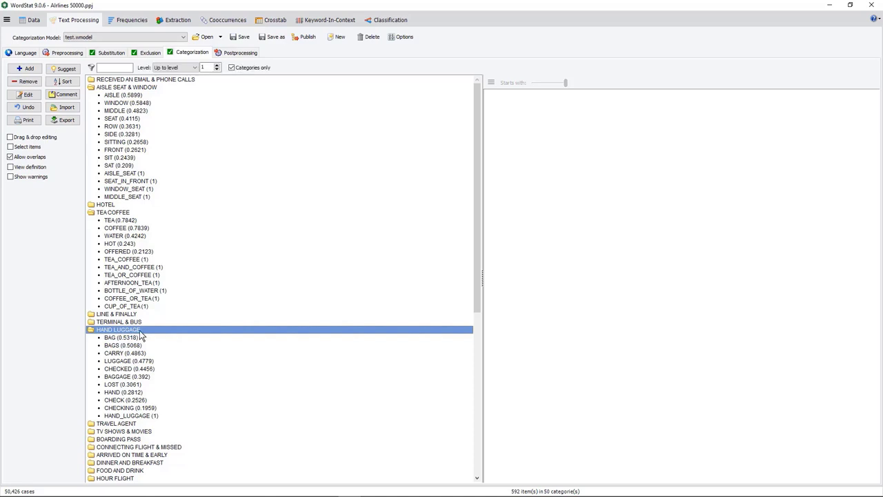
Step: Load the Teachers Evaluation categorization model and expand its 1-POSITIVE, 2-NEGATIVE and 5-EDUCATIONAL DIMENSIONS categories
{"action": "left_click", "coordinate": [183, 36]}
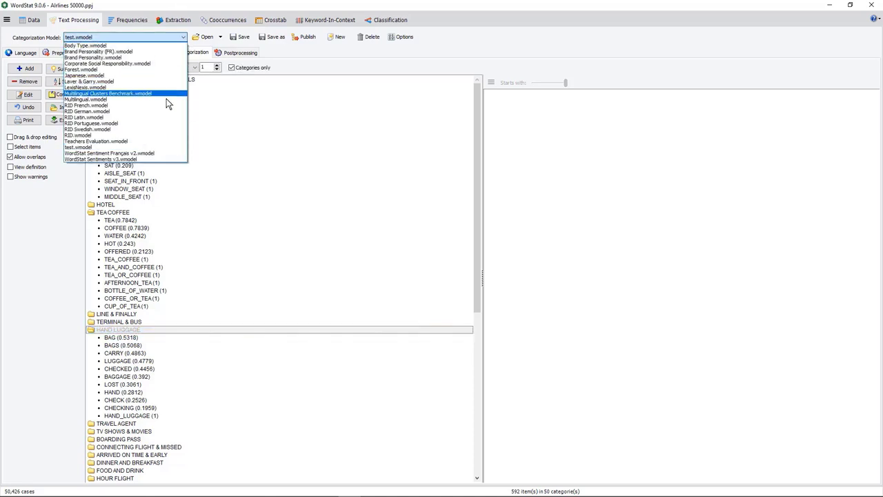
{"action": "left_click", "coordinate": [146, 141]}
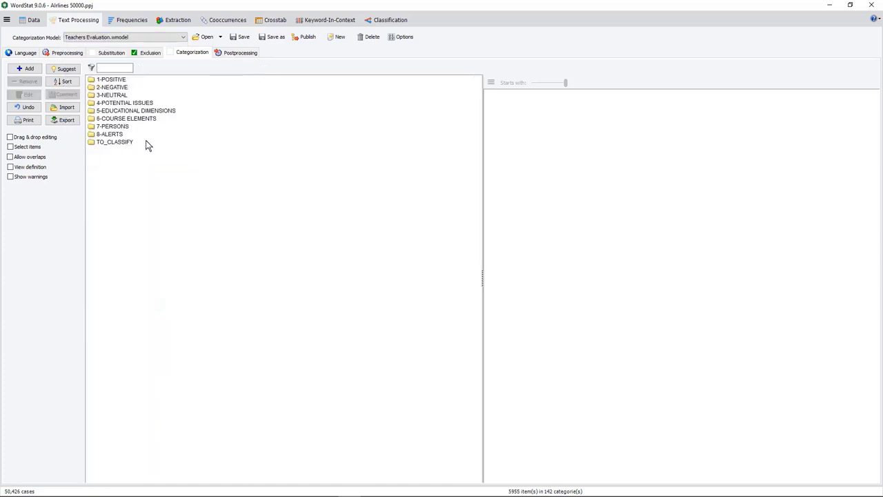
{"action": "double_click", "coordinate": [112, 79]}
{"action": "double_click", "coordinate": [111, 251]}
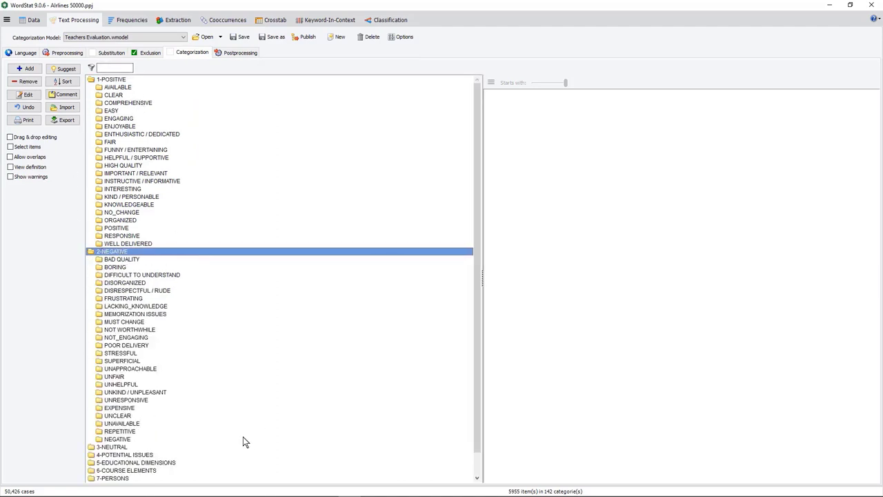
{"action": "scroll", "coordinate": [238, 441], "scroll_direction": "down", "scroll_amount": 1}
{"action": "double_click", "coordinate": [147, 440]}
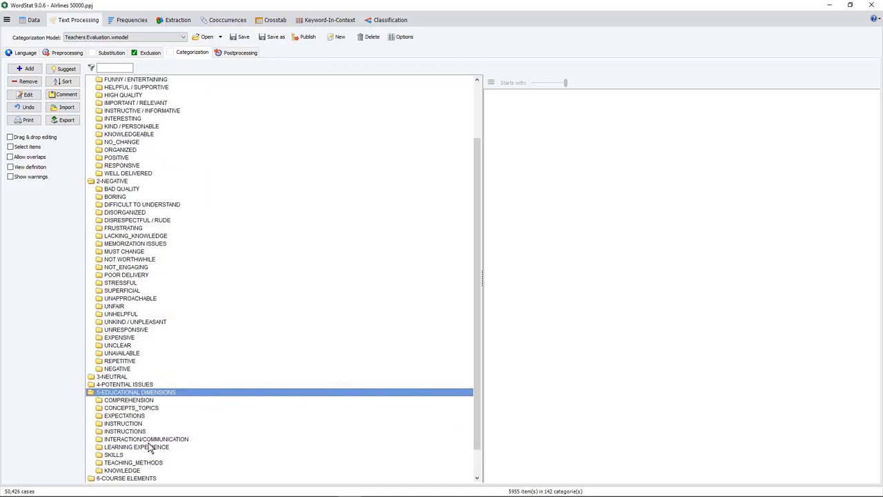
{"action": "scroll", "coordinate": [178, 447], "scroll_direction": "down", "scroll_amount": 1}
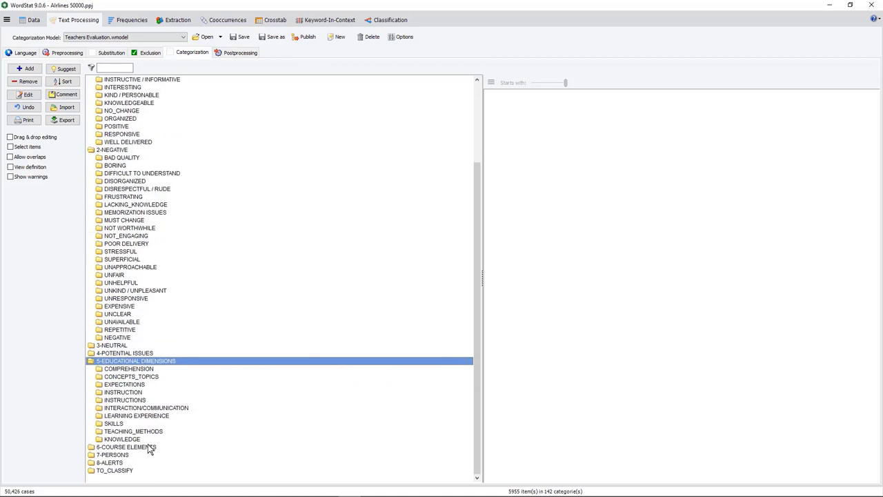
Step: Expand 6-COURSE ELEMENTS and the BORING subcategory of 2-NEGATIVE in the Teachers Evaluation model to review their contents
{"action": "double_click", "coordinate": [147, 445]}
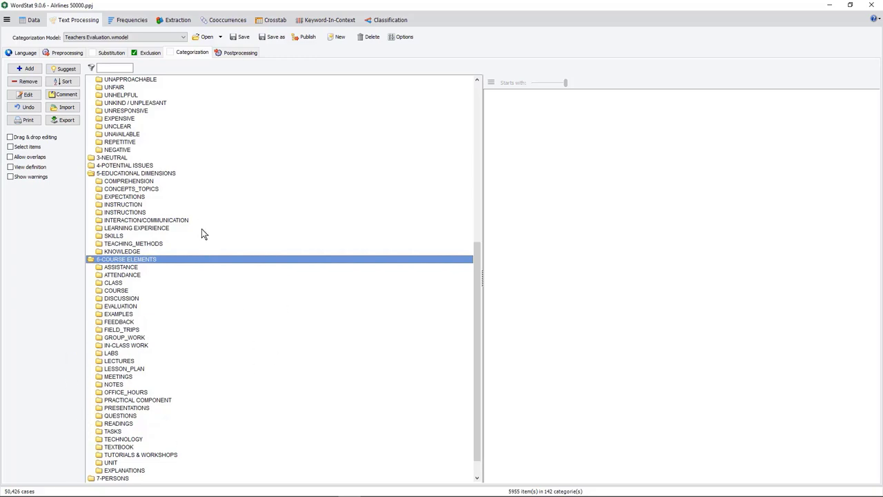
{"action": "scroll", "coordinate": [188, 280], "scroll_direction": "up", "scroll_amount": 12}
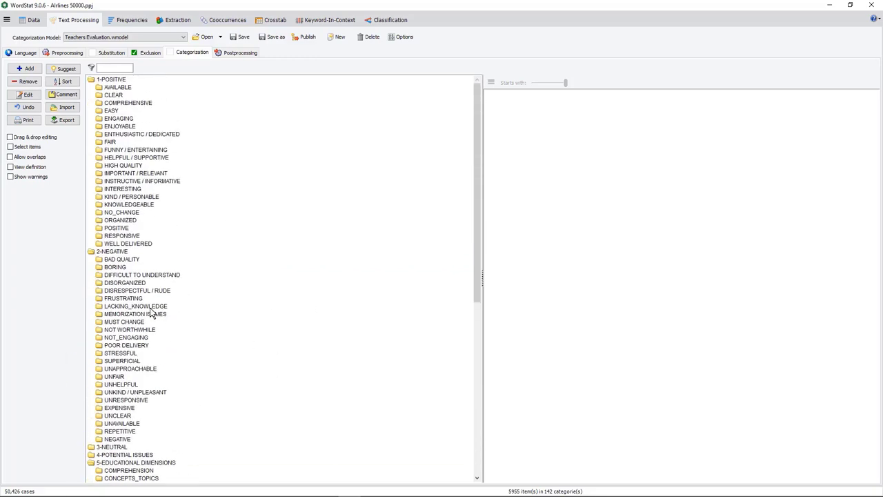
{"action": "double_click", "coordinate": [121, 268]}
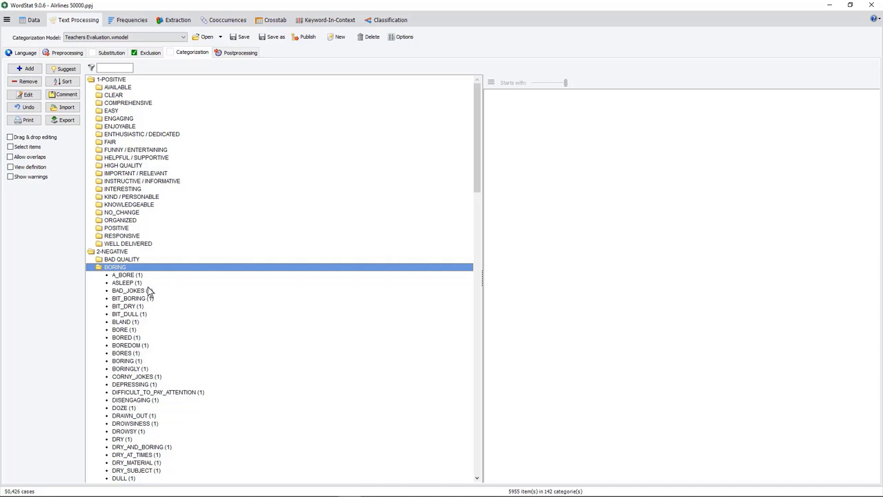
Step: Load the Brand Personality categorization model and review its categories, expanding SOPHISTICATION and COMPETENCE to view their words
{"action": "left_click", "coordinate": [148, 38]}
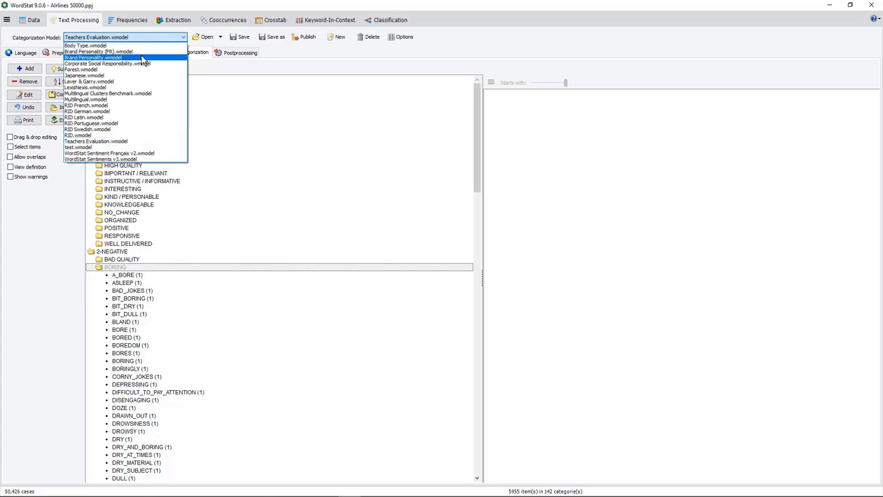
{"action": "left_click", "coordinate": [141, 58]}
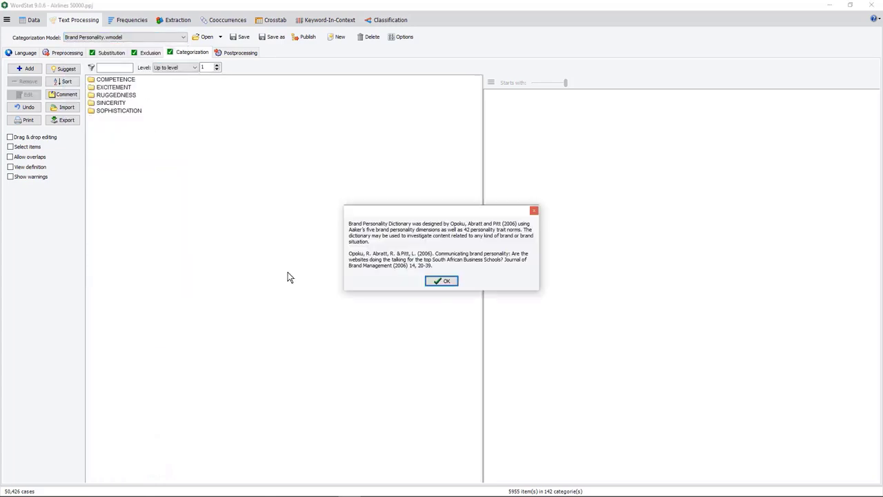
{"action": "left_click", "coordinate": [440, 282]}
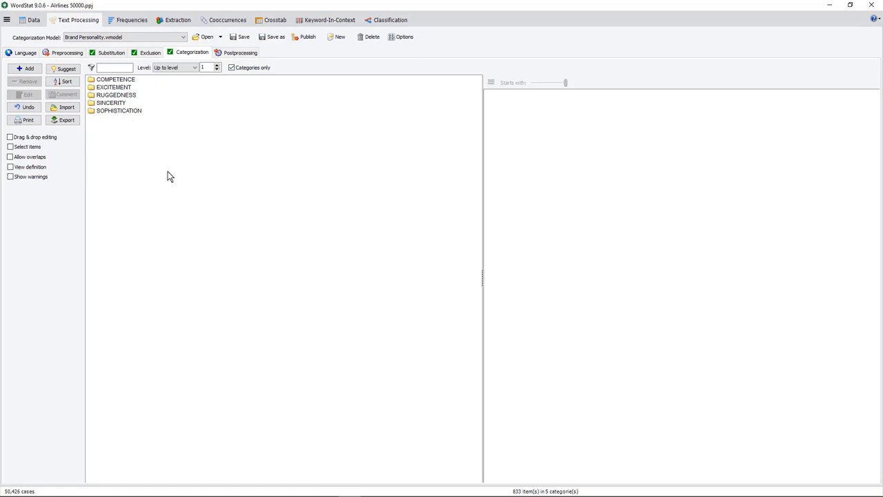
{"action": "double_click", "coordinate": [132, 113]}
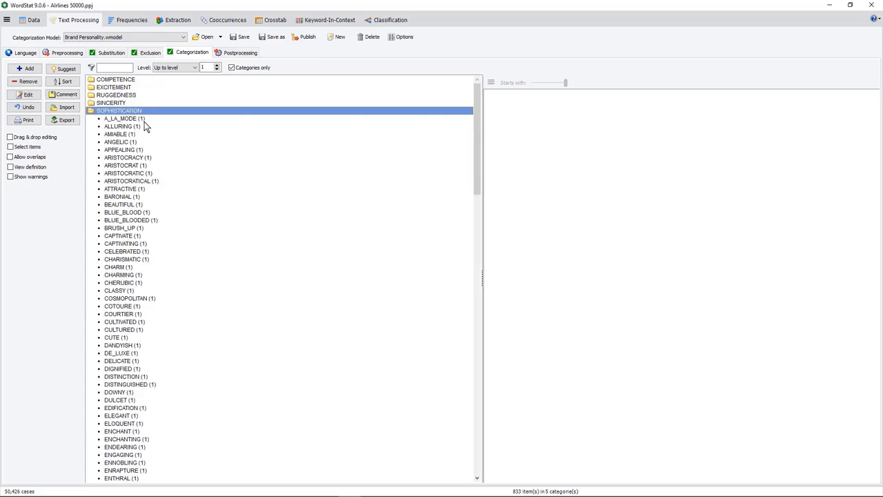
{"action": "double_click", "coordinate": [143, 111]}
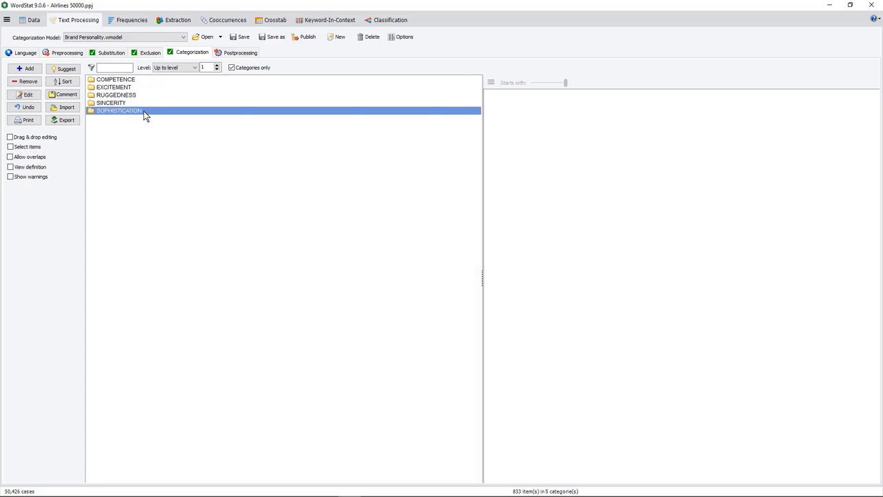
{"action": "left_click", "coordinate": [141, 96]}
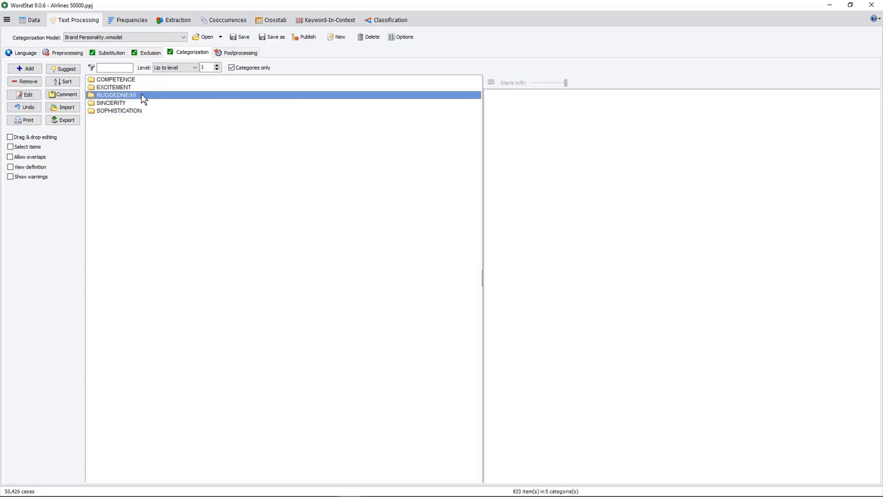
{"action": "left_click", "coordinate": [138, 87]}
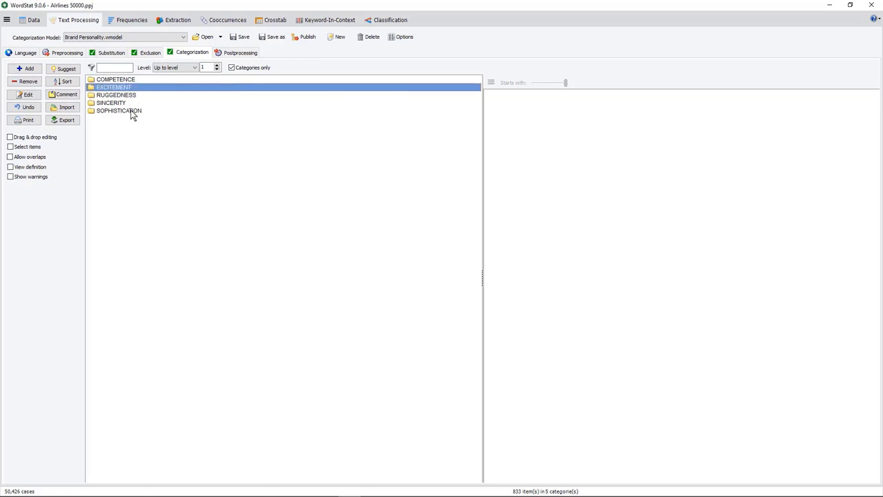
{"action": "left_click", "coordinate": [131, 111]}
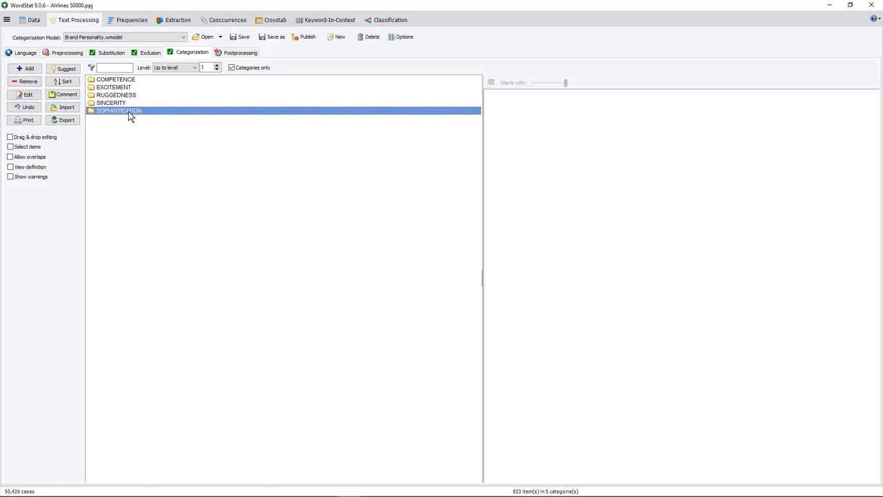
{"action": "left_click", "coordinate": [122, 104]}
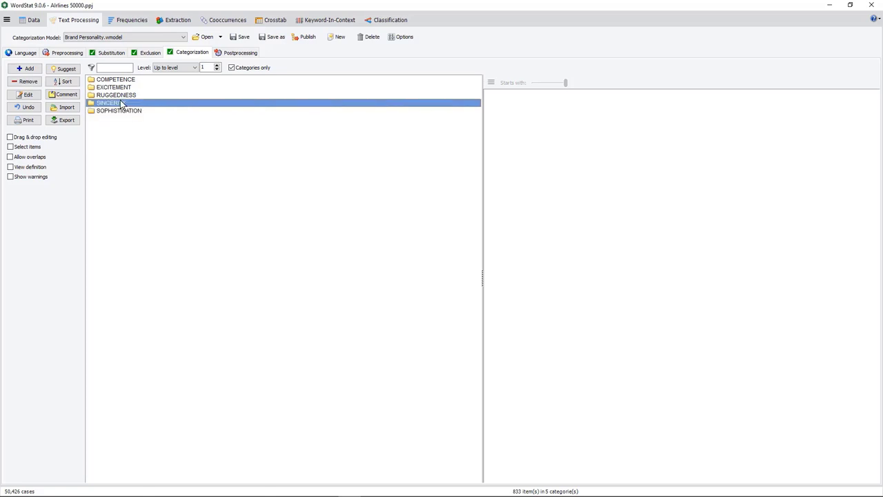
{"action": "double_click", "coordinate": [136, 81]}
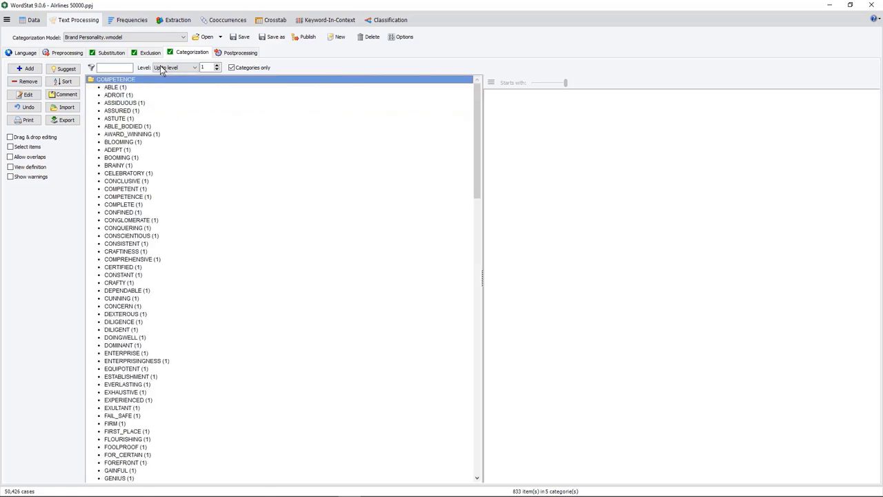
Step: Review the RID model's SECONDARY and EMOTIONS categories with the words under ANXIETY, and load the WordStat Sentiments v3 model for viewing
{"action": "left_click", "coordinate": [176, 39]}
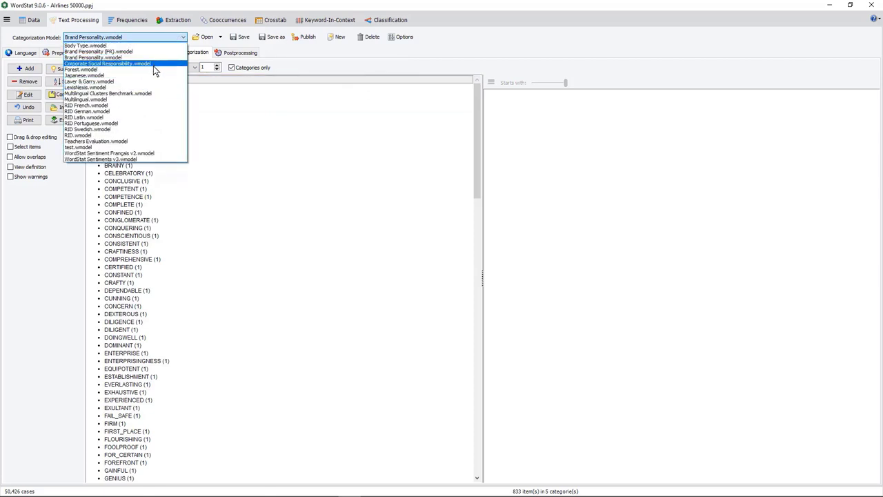
{"action": "left_click", "coordinate": [135, 136]}
{"action": "left_click", "coordinate": [123, 128]}
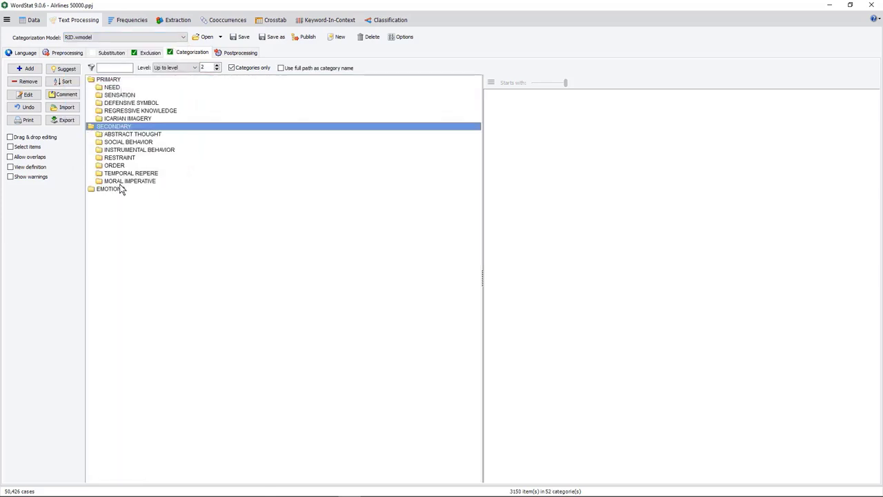
{"action": "left_click", "coordinate": [110, 189]}
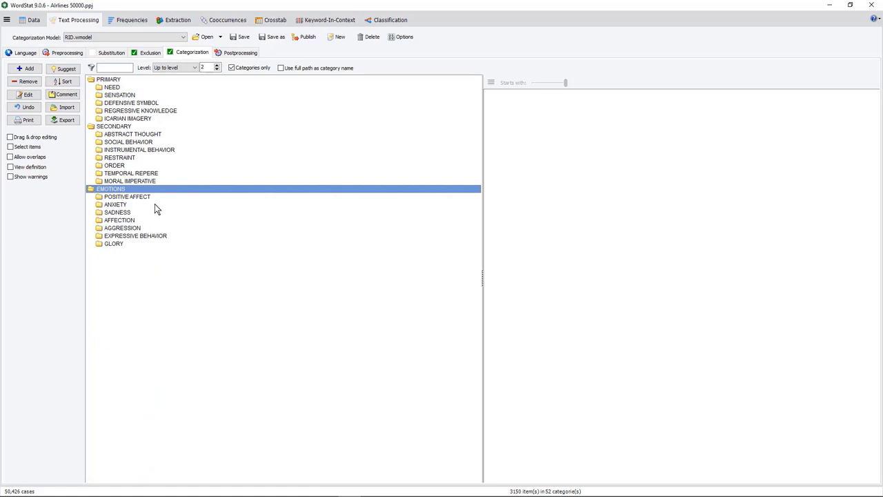
{"action": "double_click", "coordinate": [118, 205]}
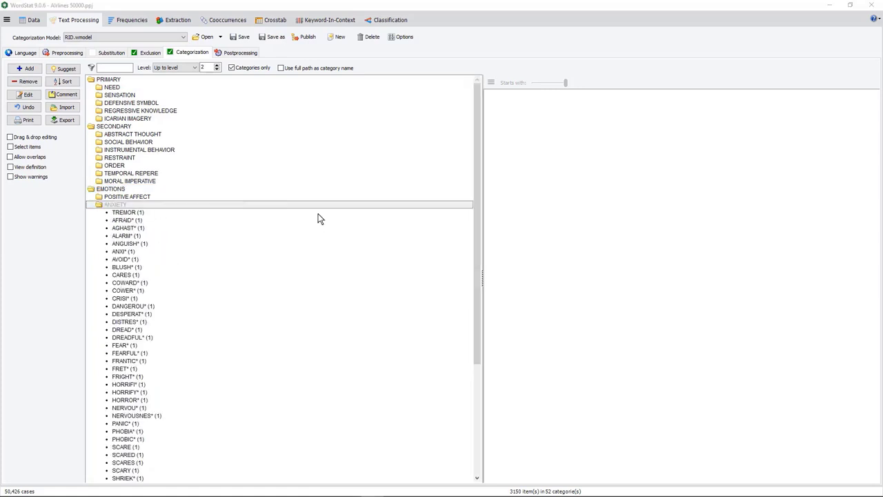
{"action": "left_click", "coordinate": [182, 37]}
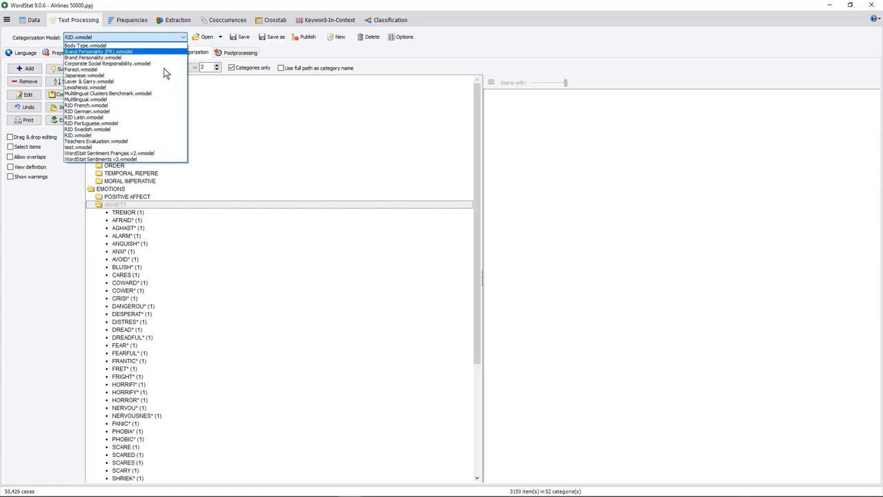
{"action": "left_click", "coordinate": [133, 159]}
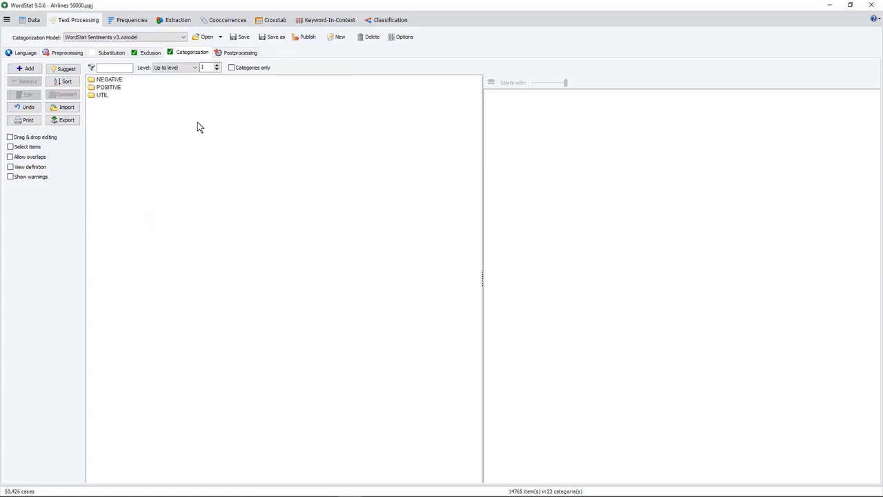
Step: Load the Brand Personality categorization model and turn off its categorization processing
{"action": "left_click", "coordinate": [168, 42]}
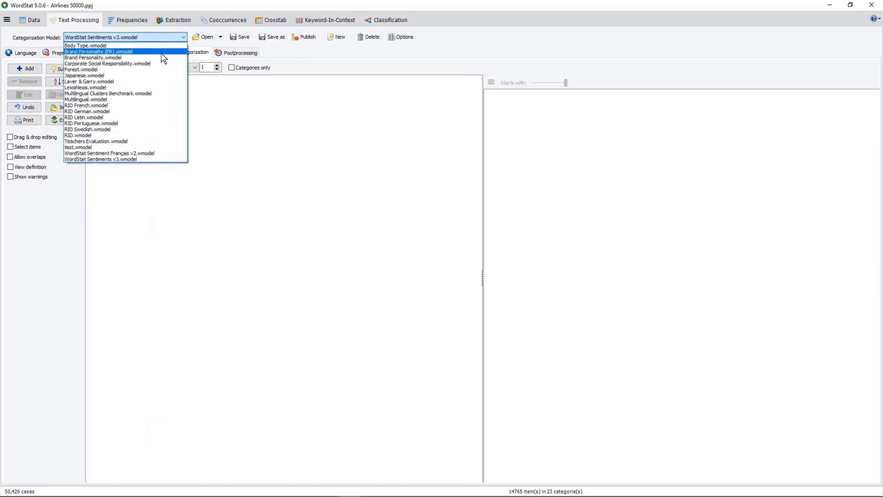
{"action": "left_click", "coordinate": [164, 62]}
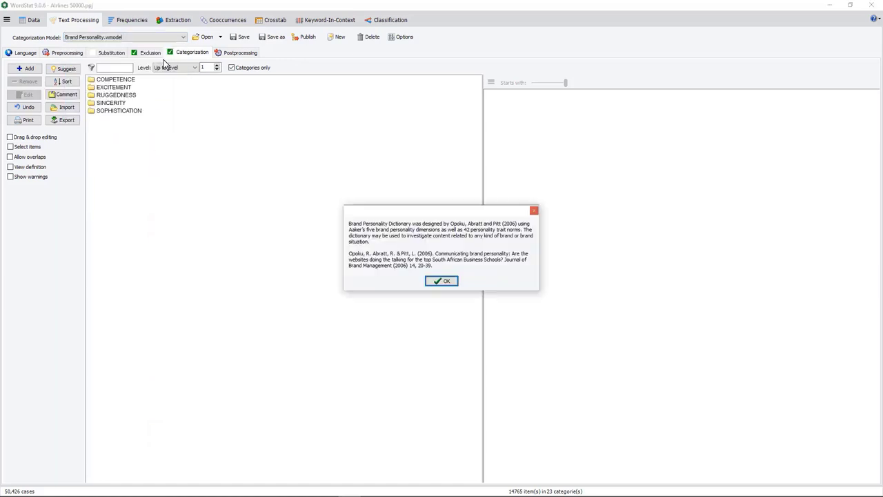
{"action": "left_click", "coordinate": [442, 281]}
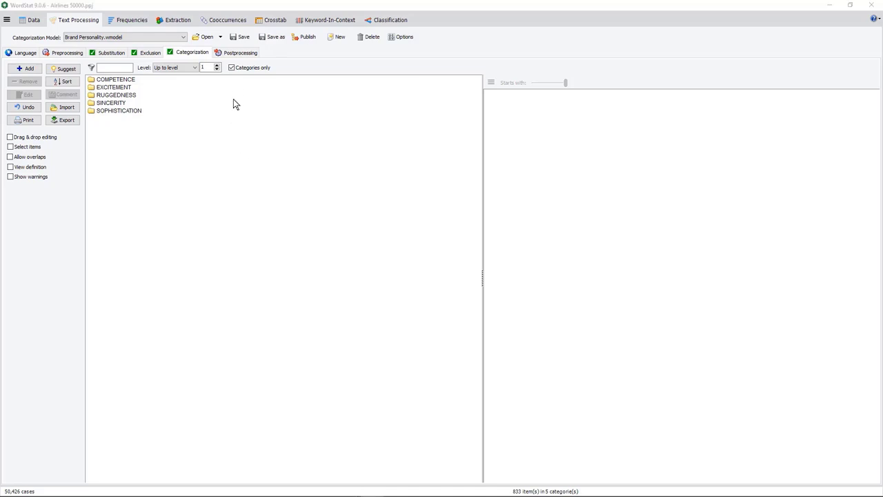
{"action": "left_click", "coordinate": [170, 53]}
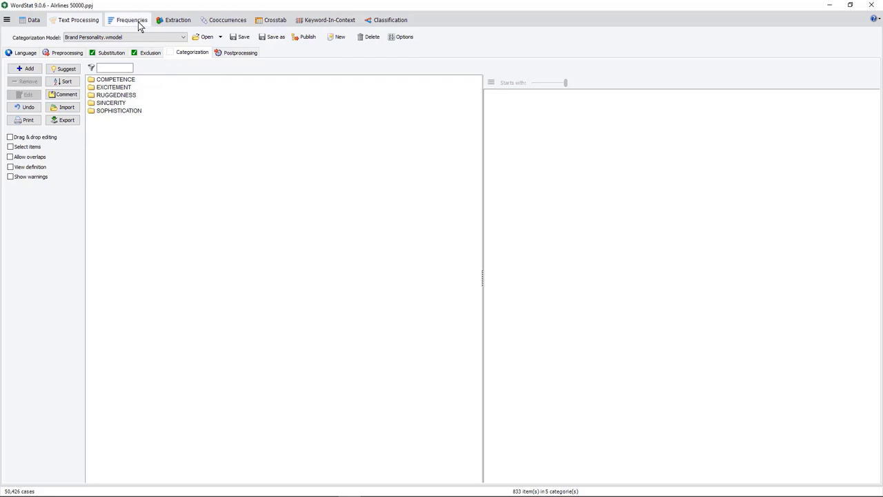
Step: Compute the word frequencies, and show the dictionary categories in a narrowed pane alongside the word suggestions
{"action": "left_click", "coordinate": [138, 21]}
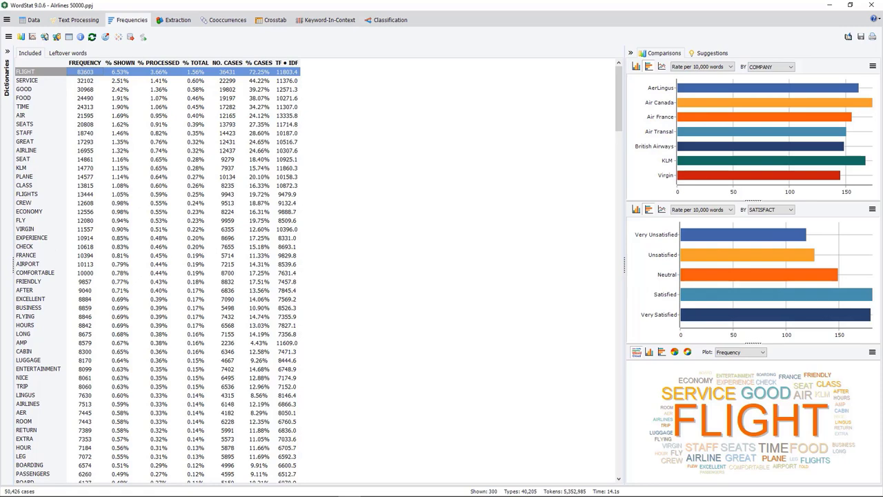
{"action": "left_click", "coordinate": [8, 66]}
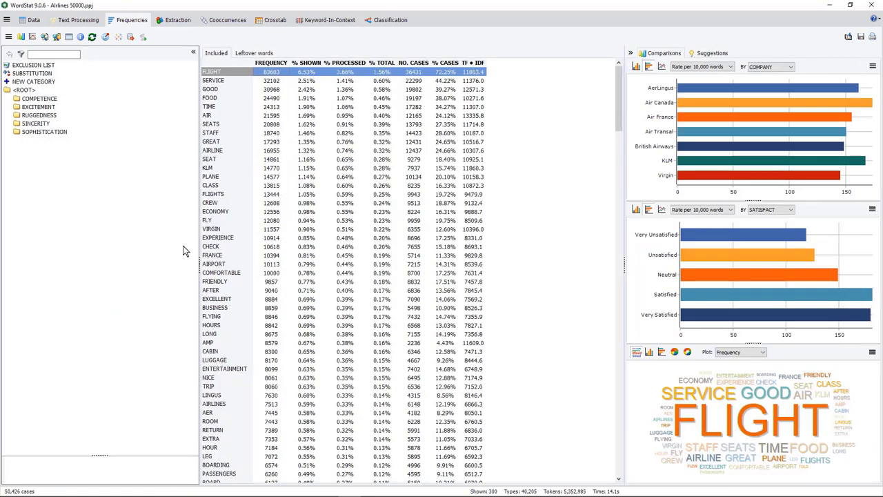
{"action": "left_click_drag", "start_coordinate": [202, 268], "coordinate": [149, 227]}
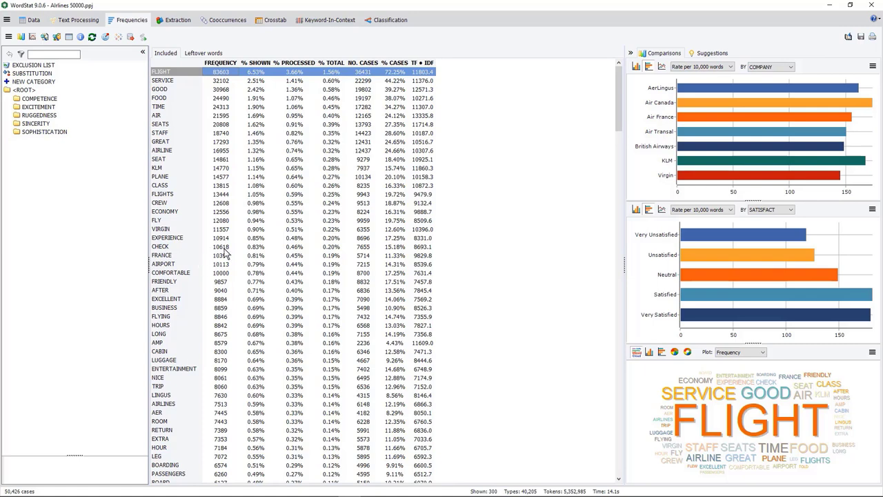
{"action": "left_click", "coordinate": [712, 54]}
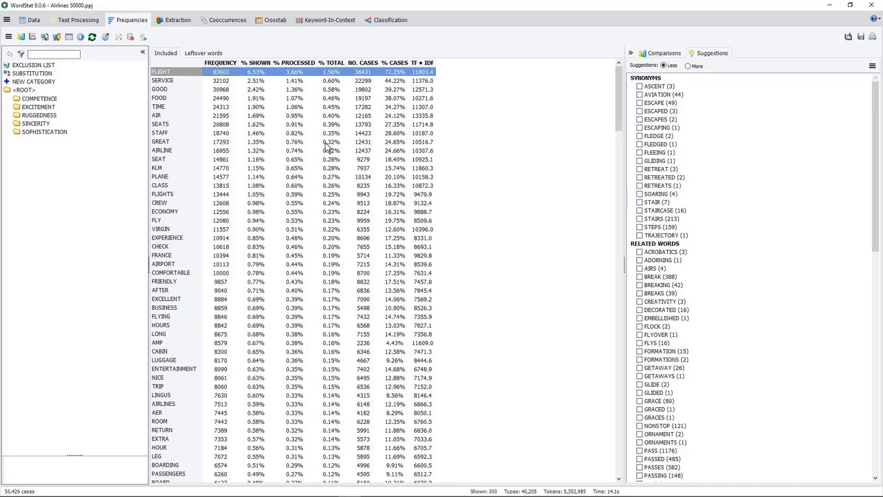
Step: Create a COMFORTABLE category under the root containing COMFORTABLE, COMFIER, COMFY, COSY, COZY, COMFORTABALE, COMFORTABE and COMFORTABEL
{"action": "left_click", "coordinate": [222, 273]}
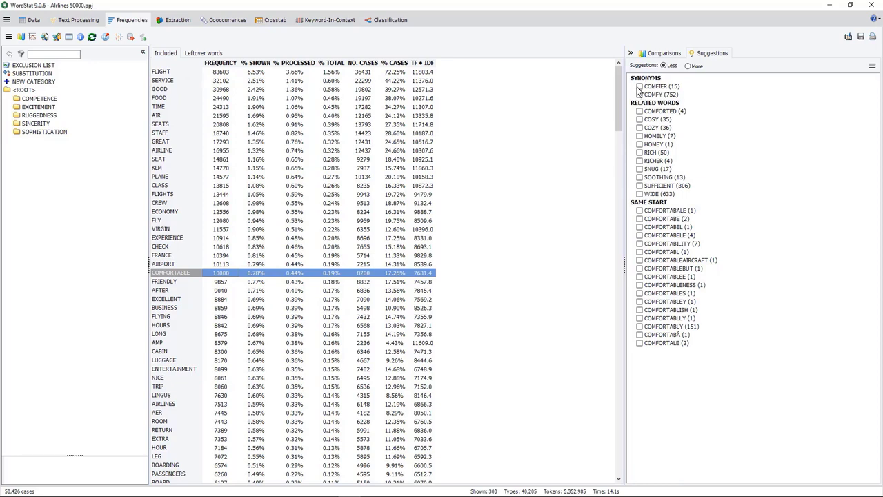
{"action": "left_click", "coordinate": [638, 86]}
{"action": "left_click", "coordinate": [639, 95]}
{"action": "left_click", "coordinate": [639, 120]}
{"action": "left_click", "coordinate": [639, 210]}
{"action": "left_click", "coordinate": [640, 219]}
{"action": "left_click", "coordinate": [639, 227]}
{"action": "left_click_drag", "start_coordinate": [171, 276], "coordinate": [73, 87]}
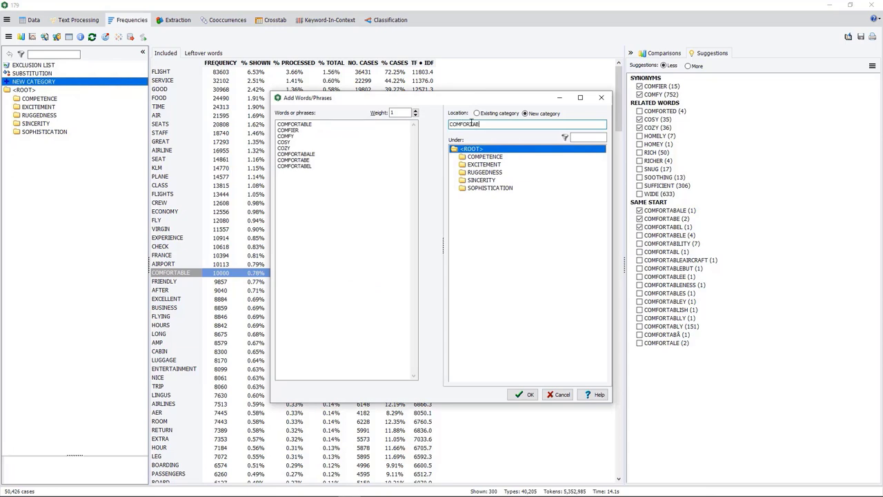
{"action": "left_click", "coordinate": [528, 394]}
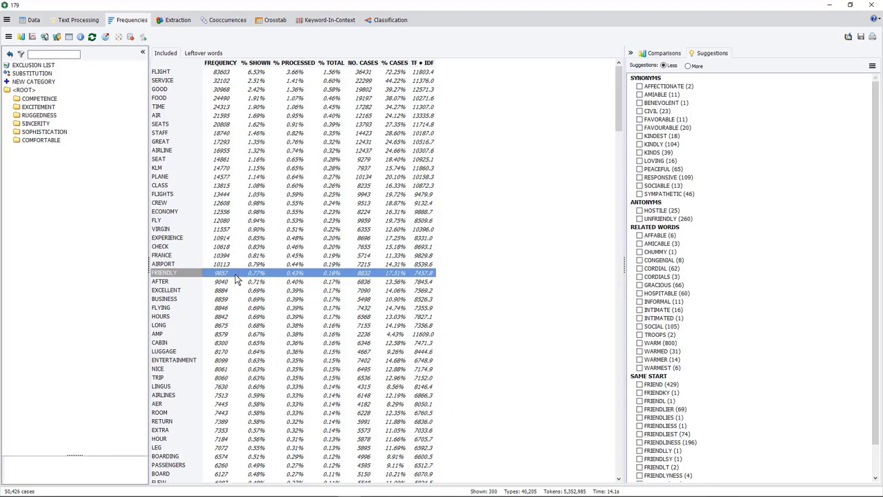
Step: View the suggested synonyms, related words and spelling variants for LUGGAGE
{"action": "left_click", "coordinate": [231, 352]}
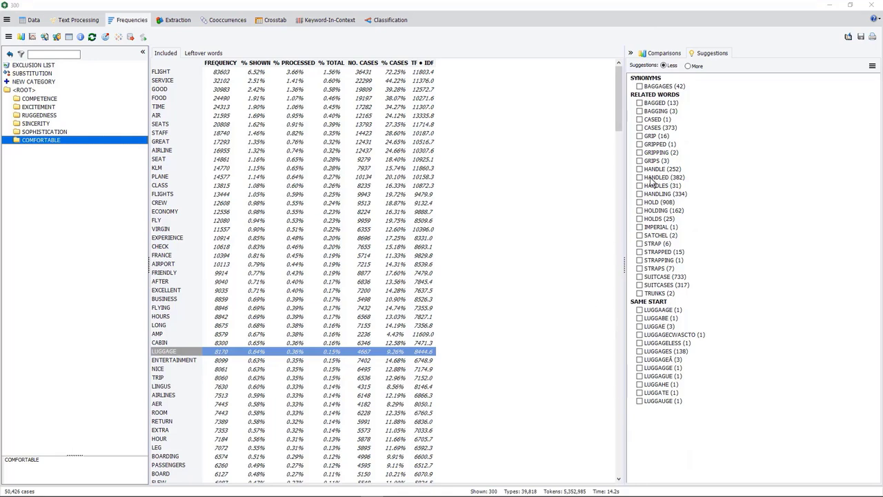
Step: Add the extracted phrase BUSINESS CLASS to the SOPHISTICATION category
{"action": "left_click", "coordinate": [184, 21]}
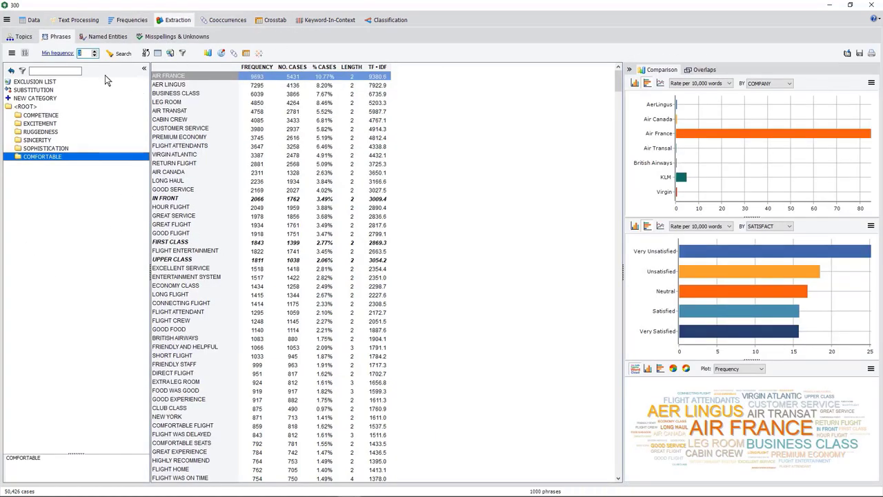
{"action": "left_click", "coordinate": [175, 94]}
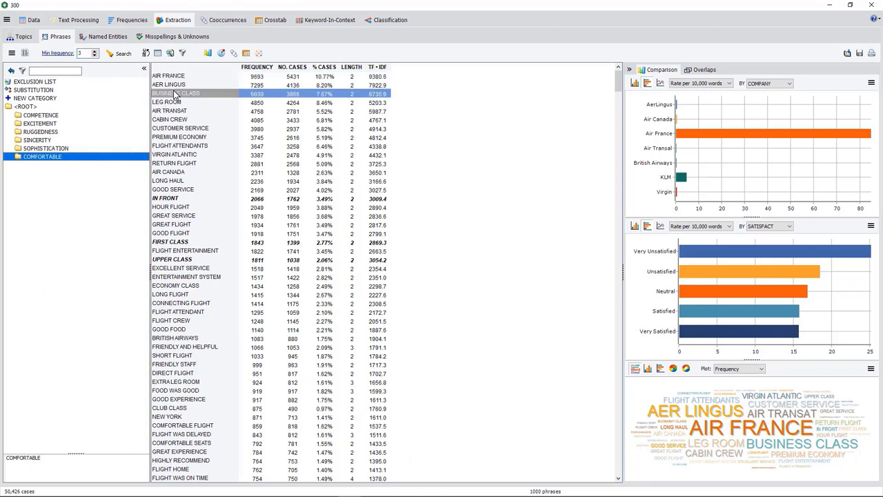
{"action": "left_click_drag", "start_coordinate": [176, 94], "coordinate": [69, 148]}
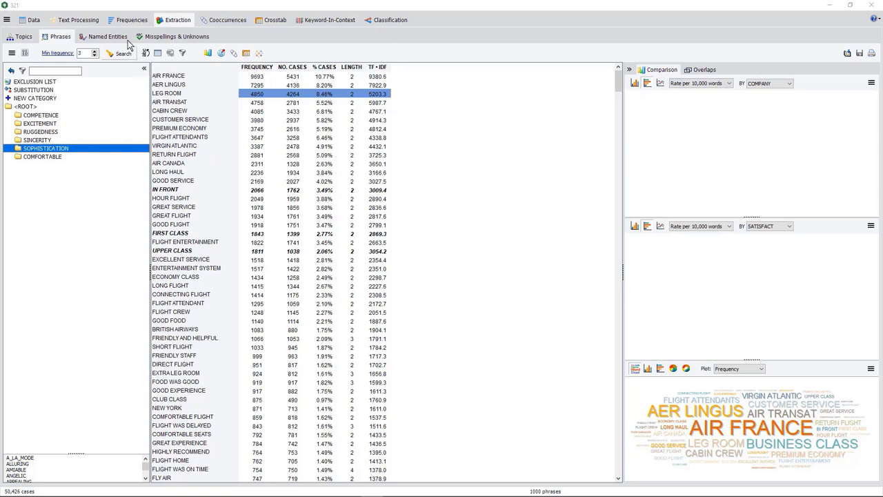
Step: Turn categorization back on and compute the frequencies of the dictionary categories
{"action": "left_click", "coordinate": [76, 20]}
{"action": "left_click", "coordinate": [172, 54]}
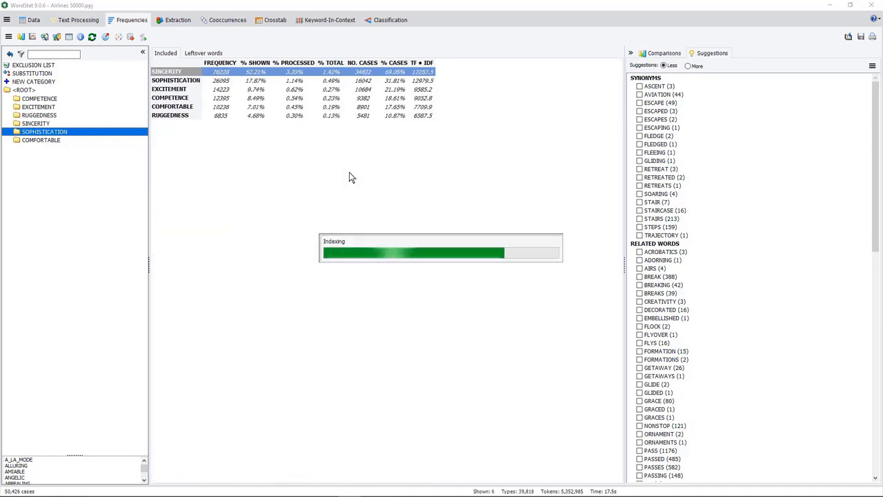
Step: Search the airline reviews for misspellings and unknown words
{"action": "left_click", "coordinate": [182, 20]}
{"action": "left_click", "coordinate": [201, 38]}
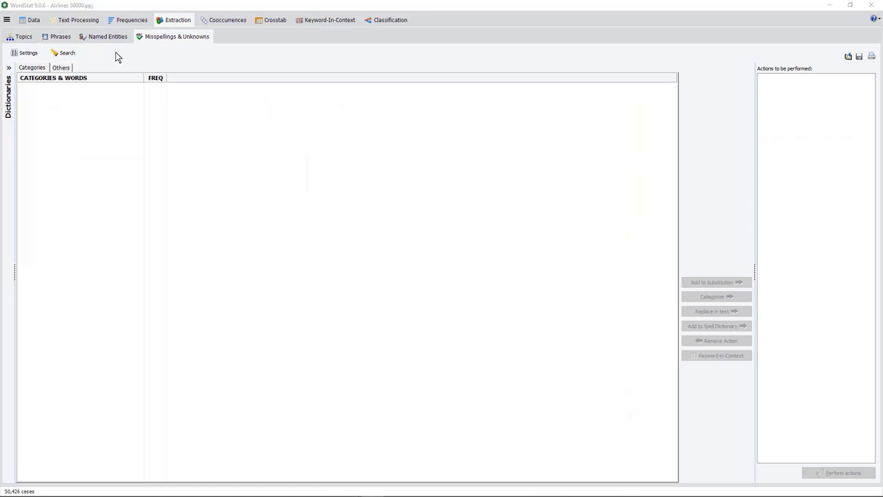
{"action": "left_click", "coordinate": [73, 58]}
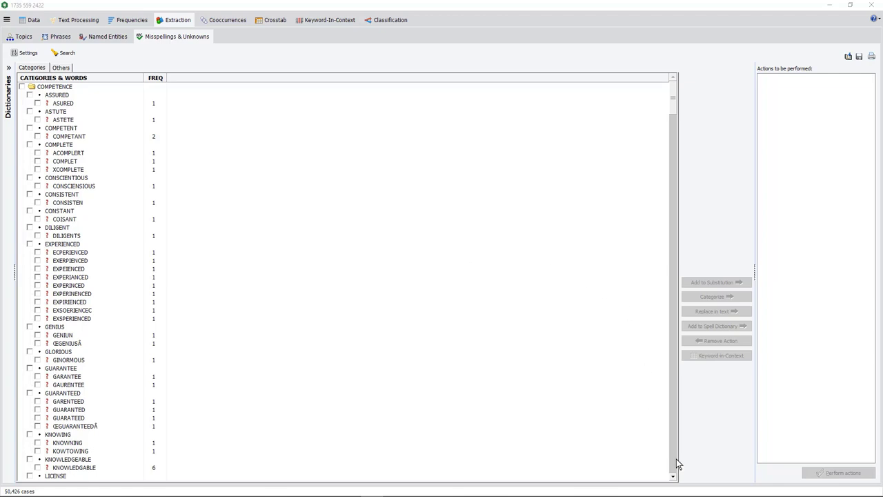
Step: Select all the misspellings found for the dictionary categories and look through them
{"action": "right_click", "coordinate": [250, 288]}
{"action": "left_click", "coordinate": [293, 311]}
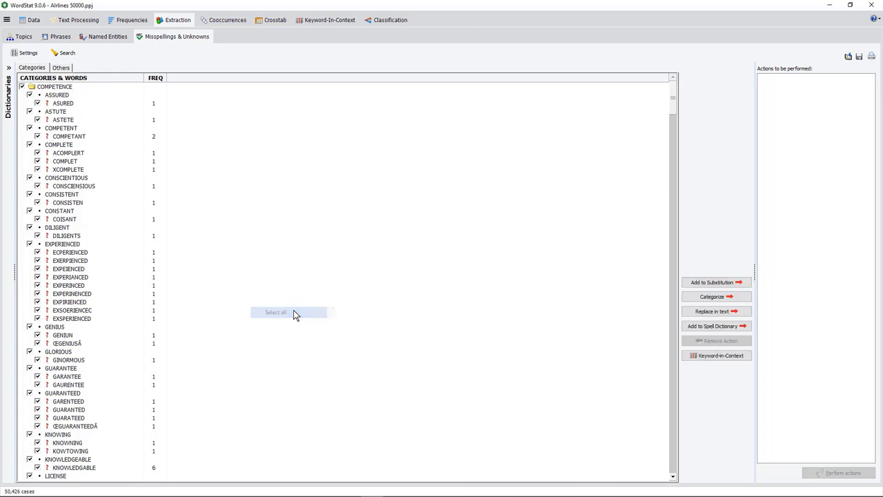
{"action": "left_click", "coordinate": [674, 451]}
{"action": "left_click", "coordinate": [674, 455]}
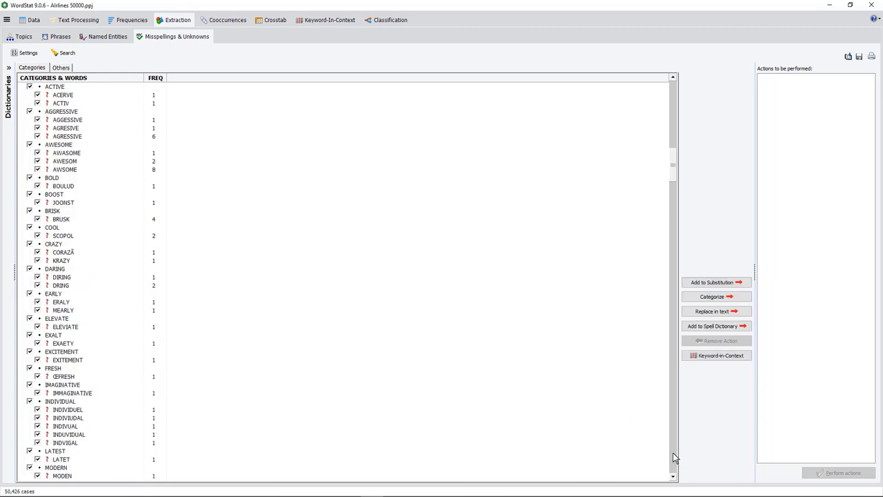
{"action": "left_click", "coordinate": [674, 456]}
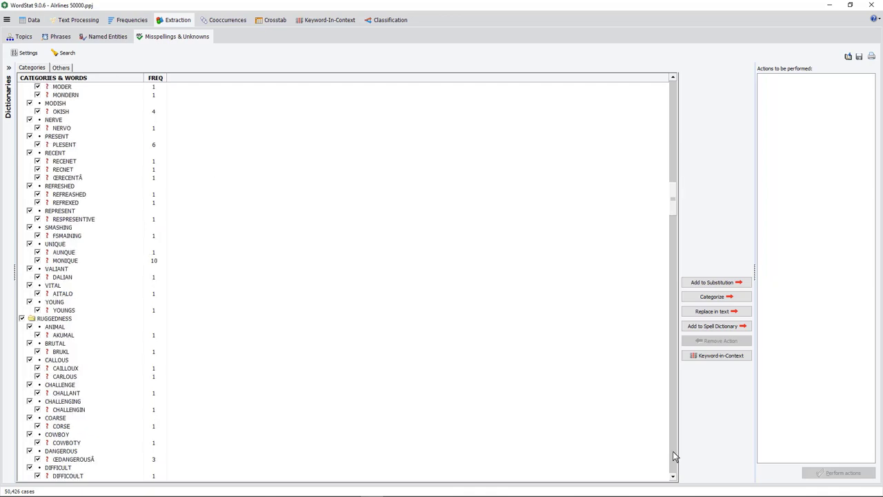
Step: Queue a substitution of the uncategorized unknown word CONFORTABLE with COMFORTABLE
{"action": "left_click", "coordinate": [62, 68]}
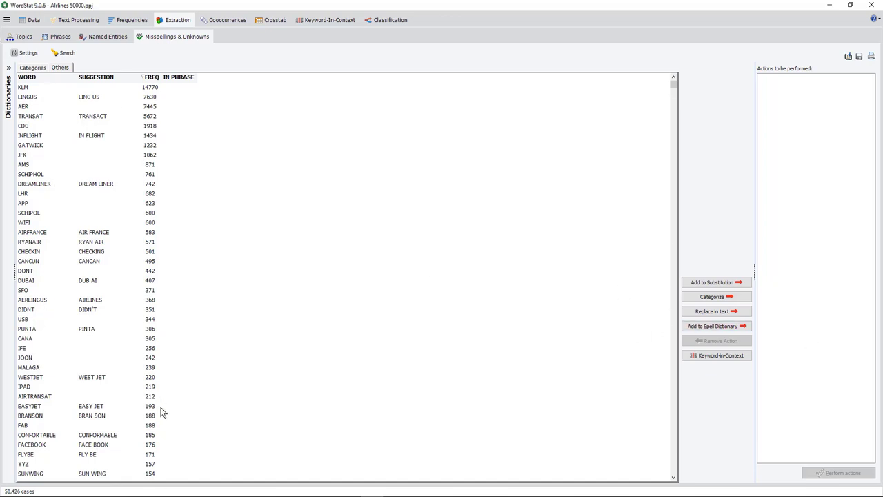
{"action": "left_click", "coordinate": [49, 436]}
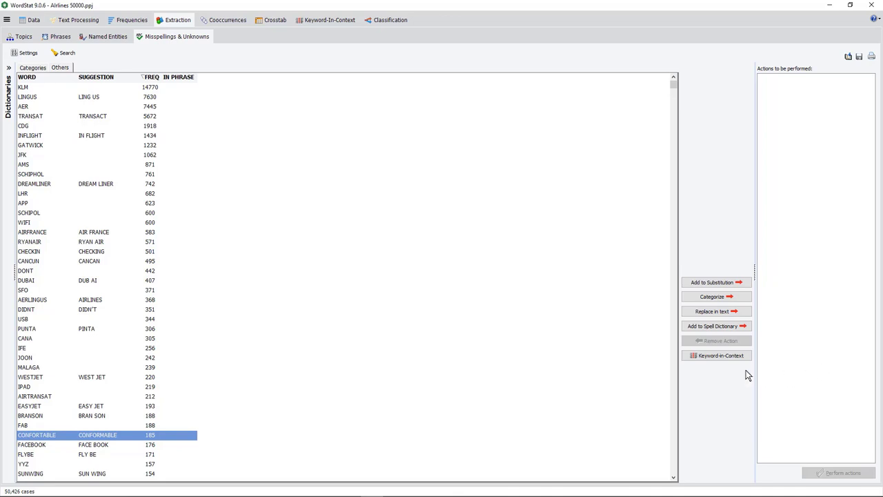
{"action": "left_click", "coordinate": [721, 282]}
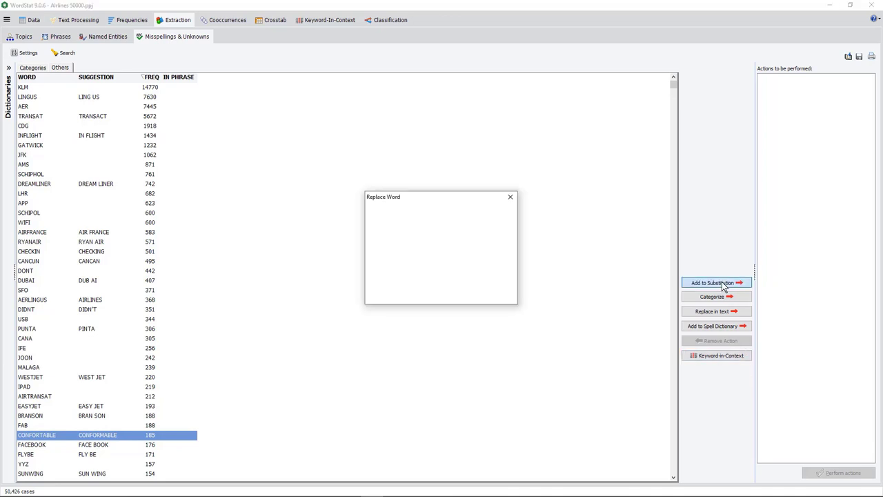
{"action": "left_click", "coordinate": [384, 227]}
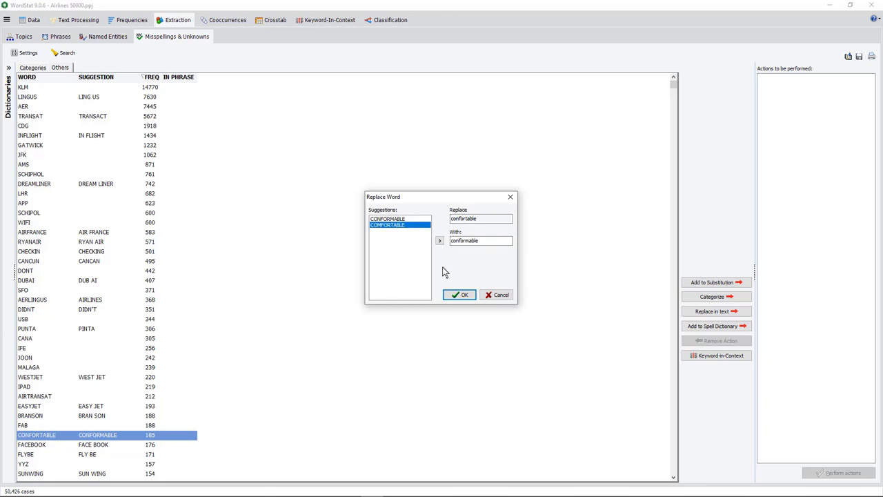
{"action": "double_click", "coordinate": [415, 228]}
{"action": "left_click", "coordinate": [459, 294]}
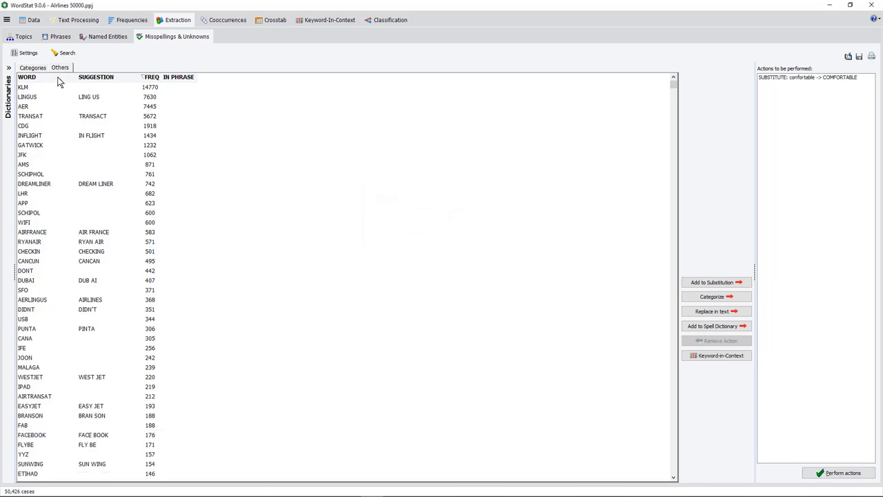
Step: Queue substitutions for all the selected category misspellings and perform the queued actions
{"action": "left_click", "coordinate": [36, 68]}
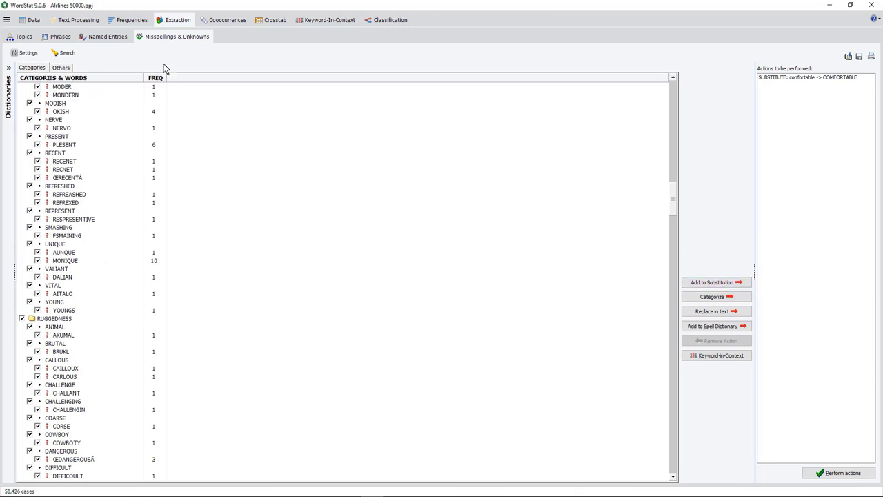
{"action": "left_click", "coordinate": [725, 284]}
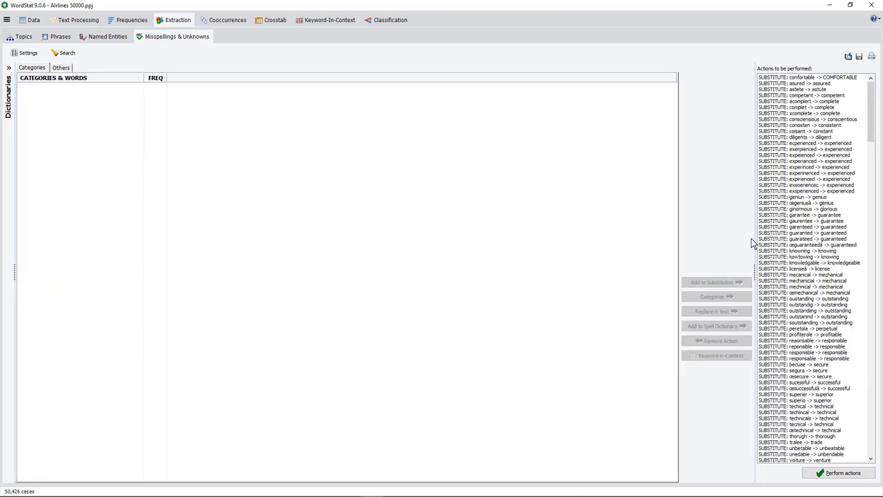
{"action": "scroll", "coordinate": [811, 221], "scroll_direction": "down", "scroll_amount": 10}
{"action": "scroll", "coordinate": [816, 255], "scroll_direction": "down", "scroll_amount": 18}
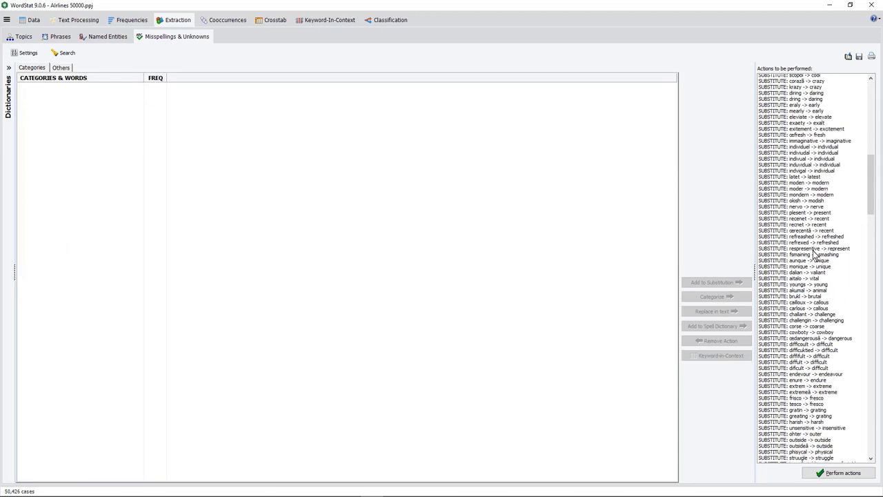
{"action": "left_click", "coordinate": [836, 474]}
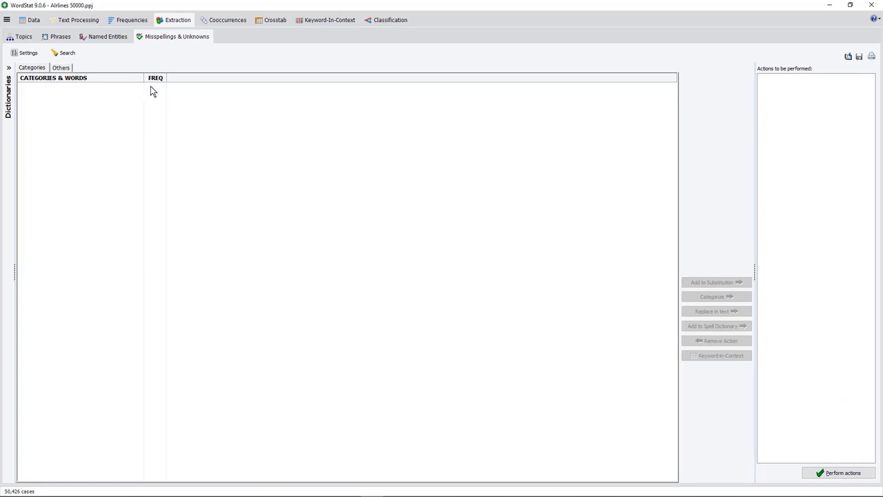
Step: View the substitution list and the categorization dictionary of the Brand Personality model
{"action": "left_click", "coordinate": [91, 20]}
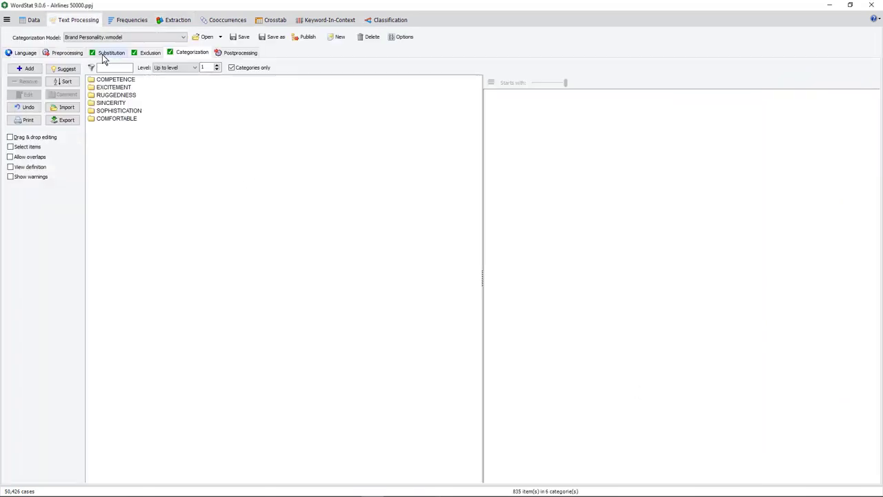
{"action": "left_click", "coordinate": [105, 54]}
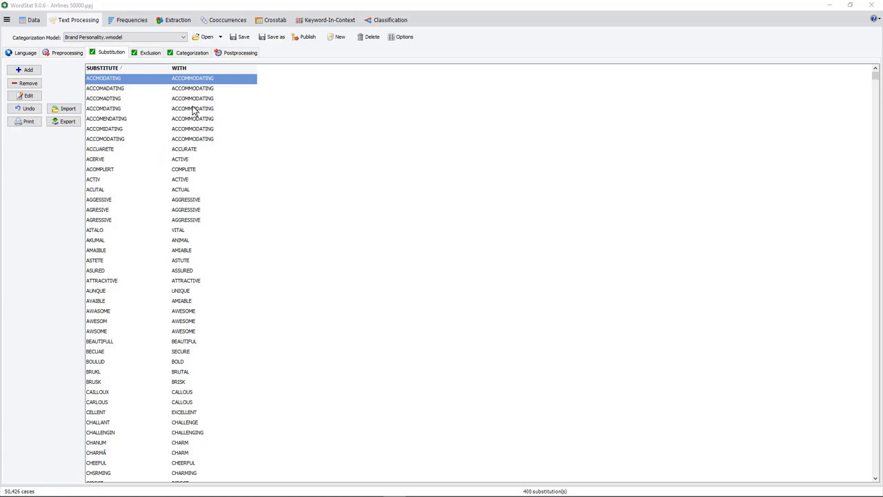
{"action": "left_click", "coordinate": [198, 55]}
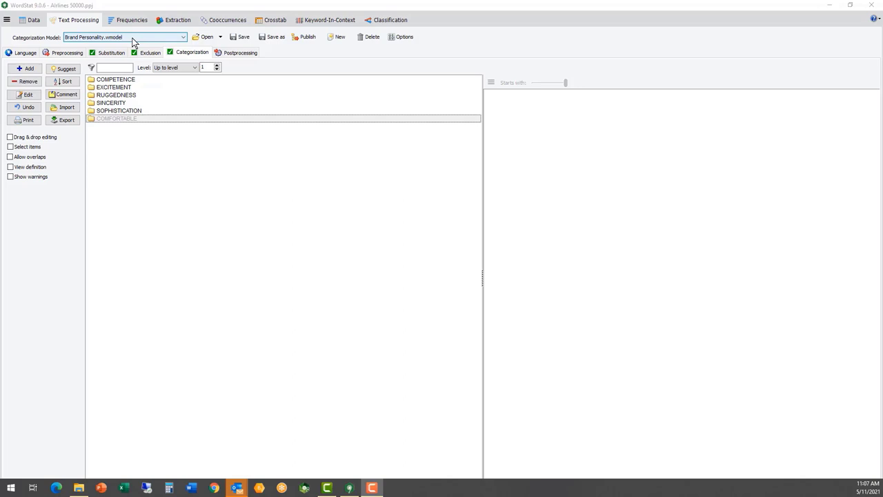
{"action": "left_click", "coordinate": [239, 51]}
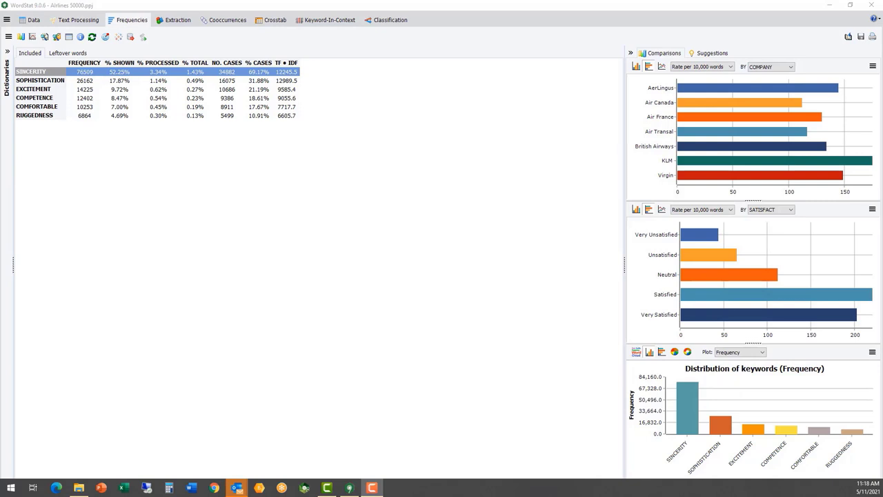
Step: Show the EXCITEMENT category's keywords in context and list the passages containing "new york"
{"action": "left_click", "coordinate": [88, 91]}
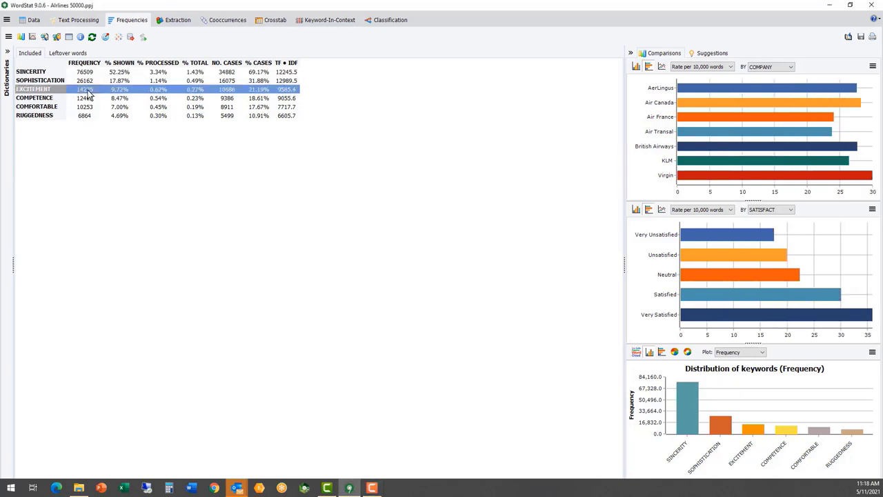
{"action": "right_click", "coordinate": [88, 94]}
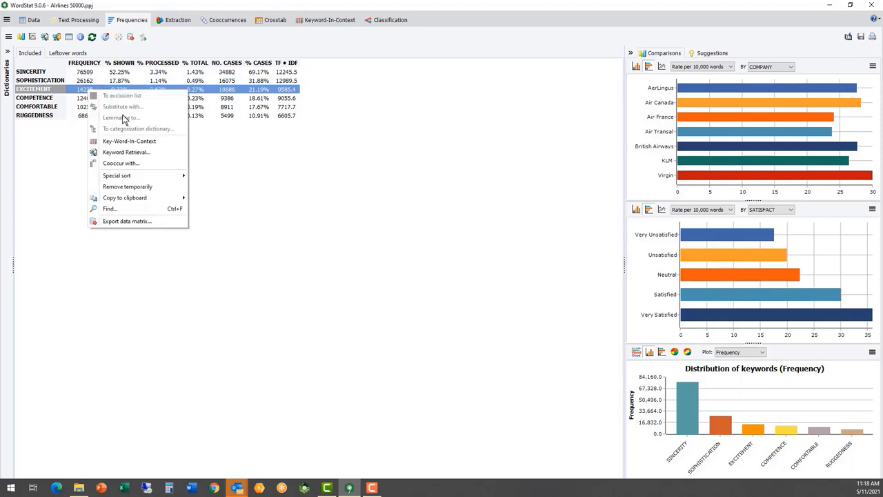
{"action": "left_click", "coordinate": [129, 142]}
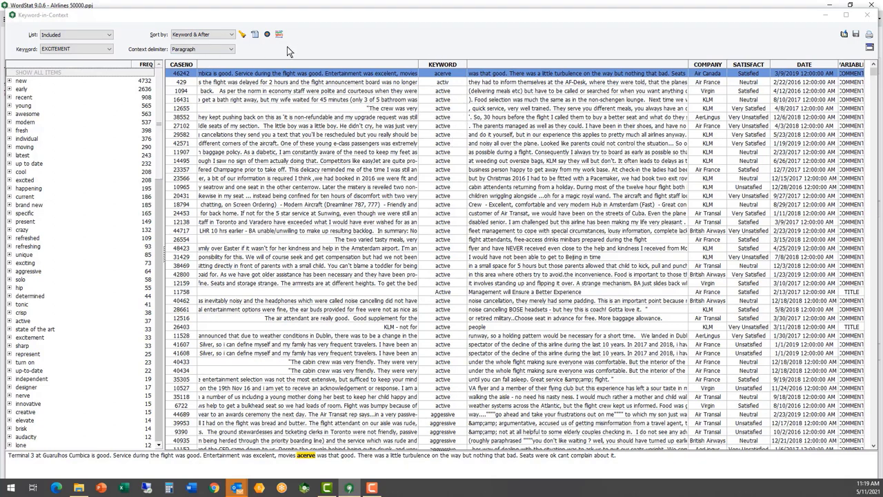
{"action": "left_click", "coordinate": [9, 81]}
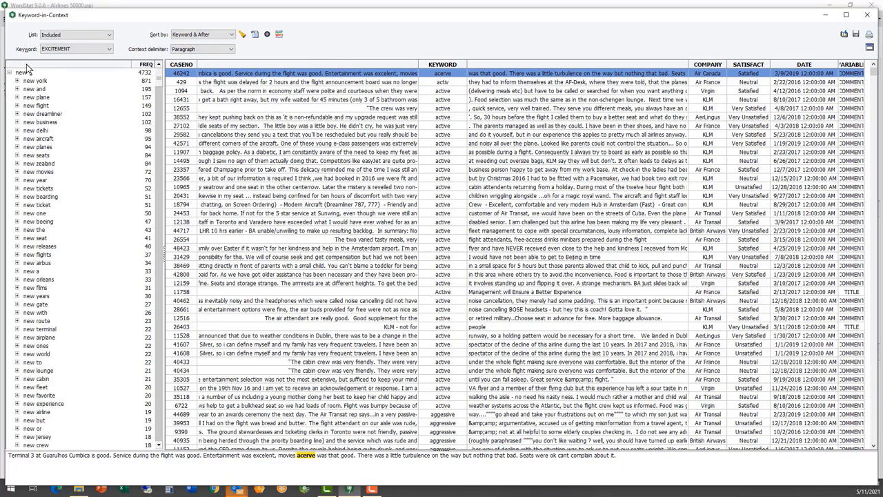
{"action": "left_click", "coordinate": [47, 83]}
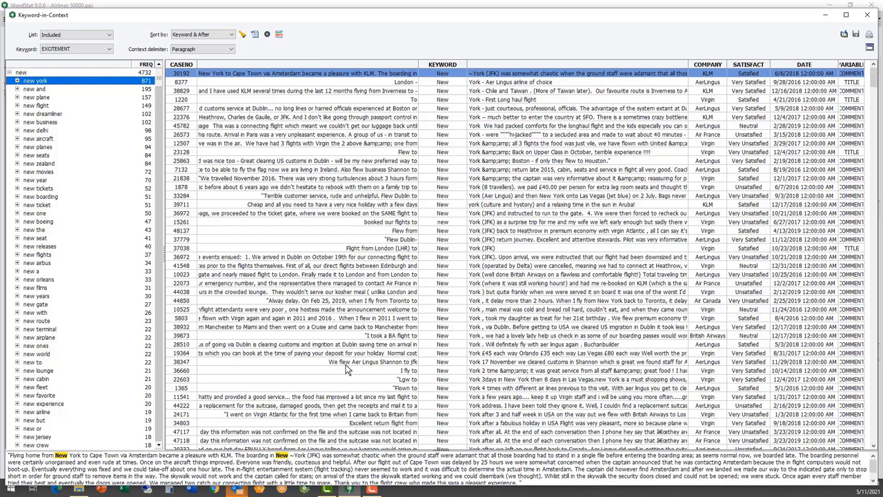
Step: Create a DESTINATION category under the root containing the phrase NEW_YORK taken from the first passage
{"action": "left_click_drag", "start_coordinate": [58, 455], "coordinate": [73, 456]}
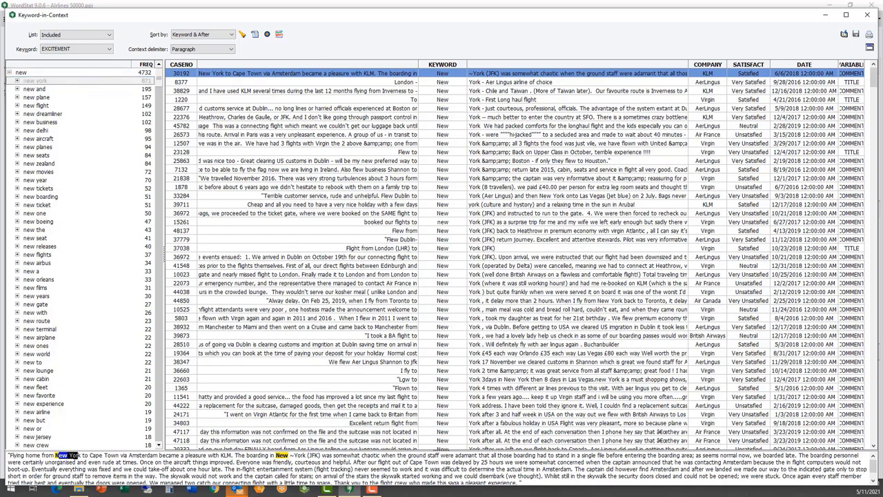
{"action": "right_click", "coordinate": [76, 457]}
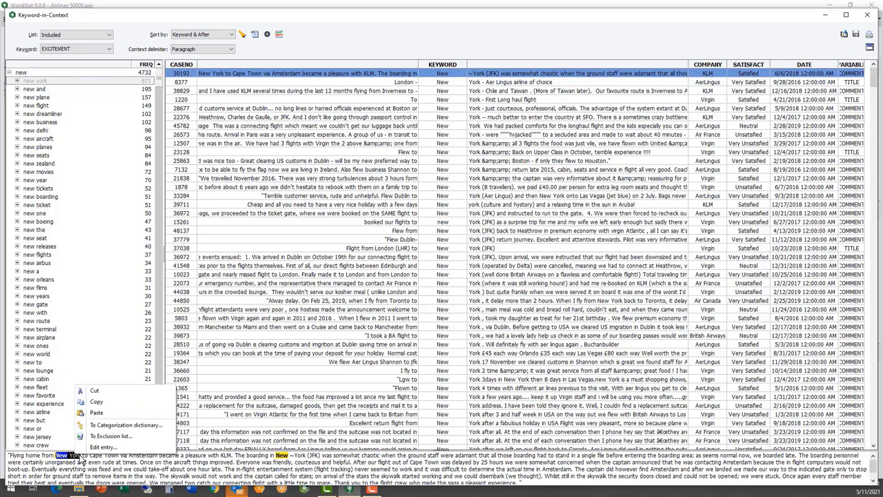
{"action": "left_click", "coordinate": [149, 424]}
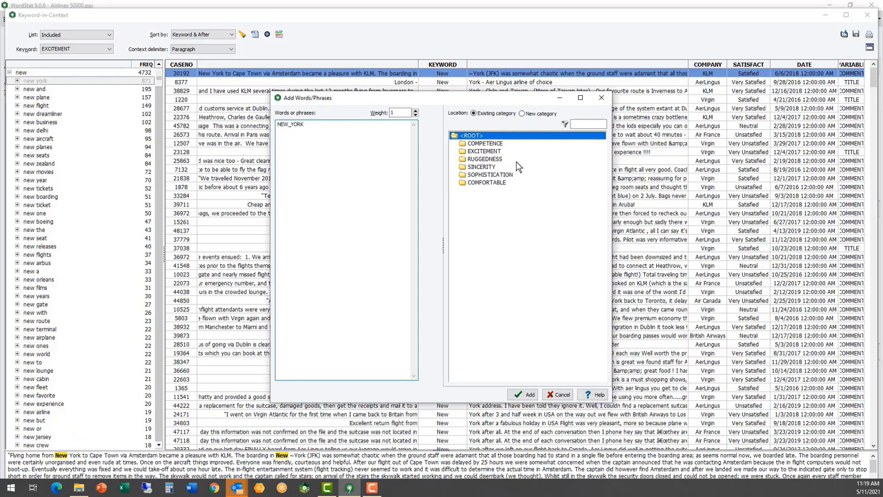
{"action": "left_click", "coordinate": [542, 115]}
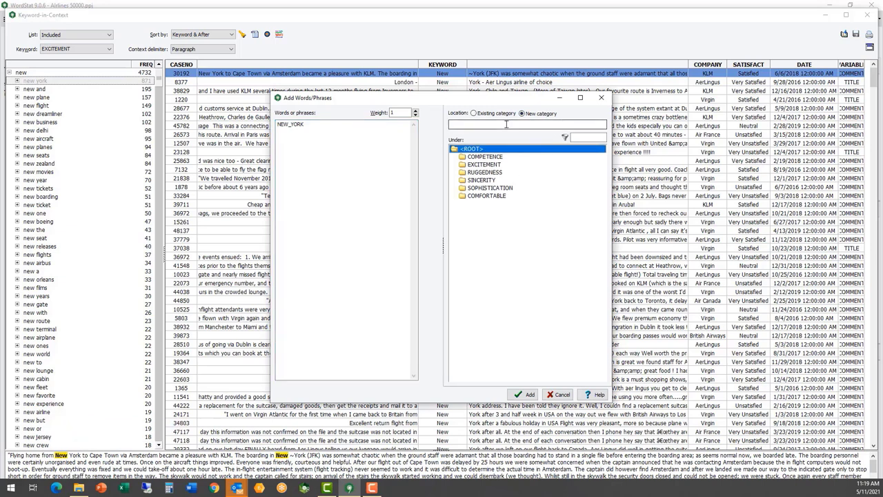
{"action": "type", "text": "DESTINATION"}
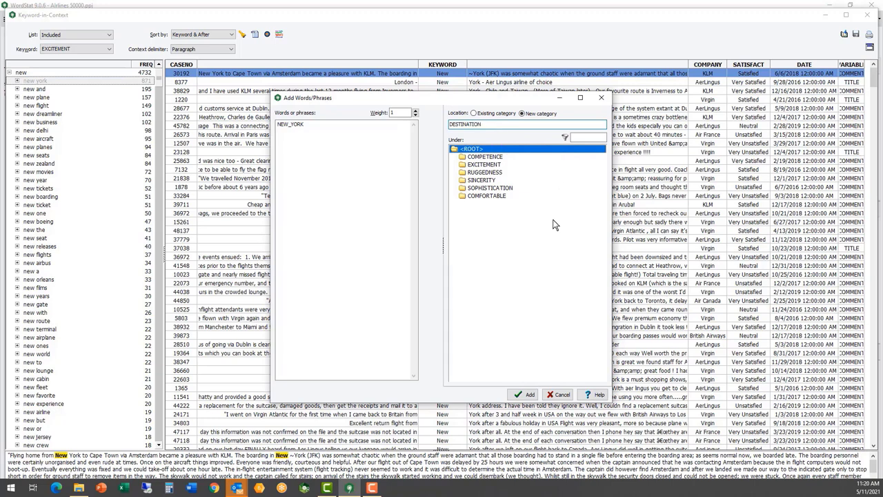
{"action": "left_click", "coordinate": [528, 395]}
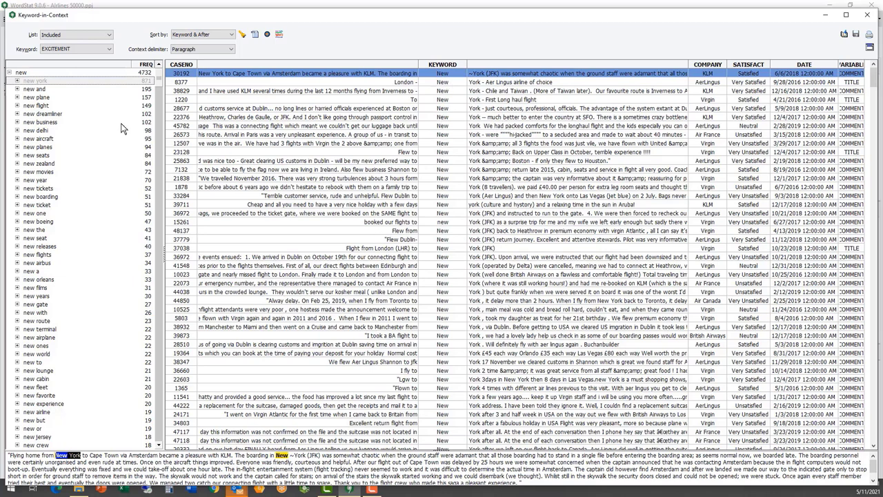
Step: Add the phrase NEW_DELHI from the "new delhi" passages to the DESTINATION category
{"action": "left_click", "coordinate": [54, 132]}
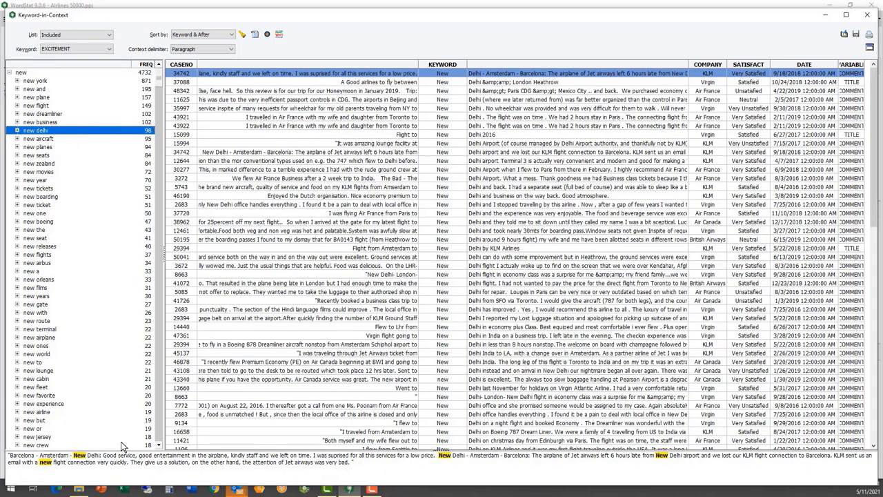
{"action": "left_click_drag", "start_coordinate": [74, 456], "coordinate": [94, 457]}
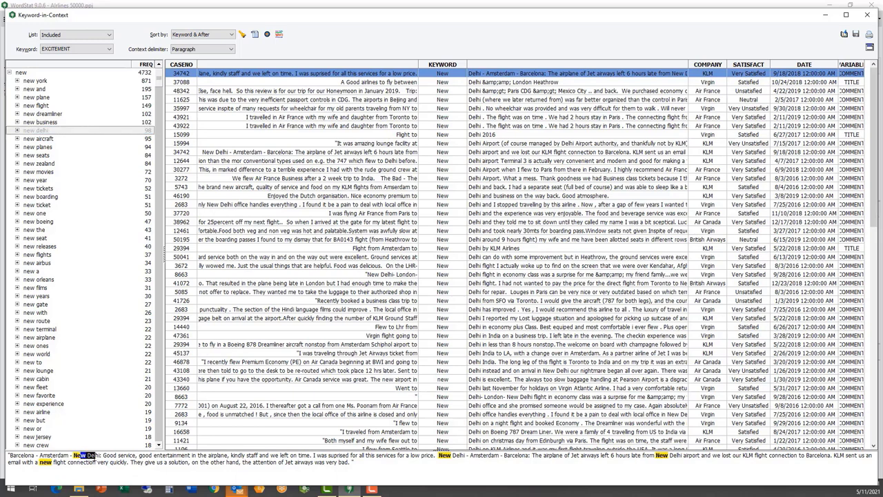
{"action": "right_click", "coordinate": [94, 456]}
{"action": "left_click", "coordinate": [131, 425]}
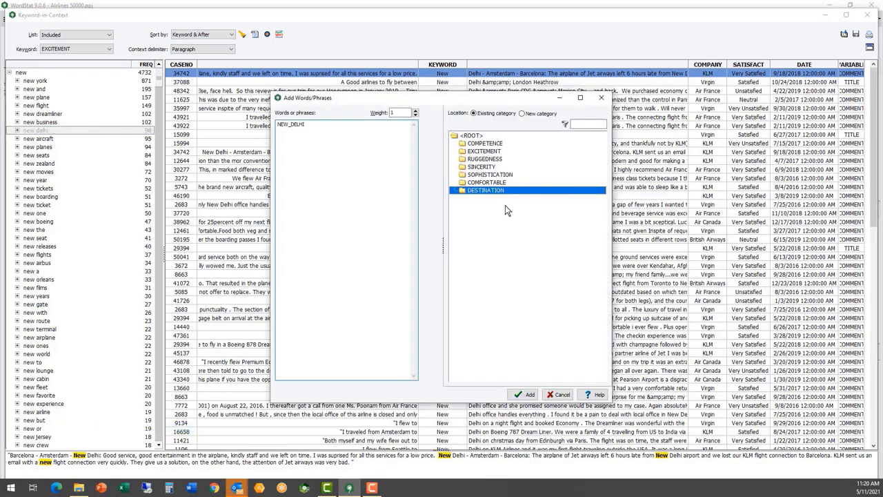
{"action": "left_click", "coordinate": [527, 395]}
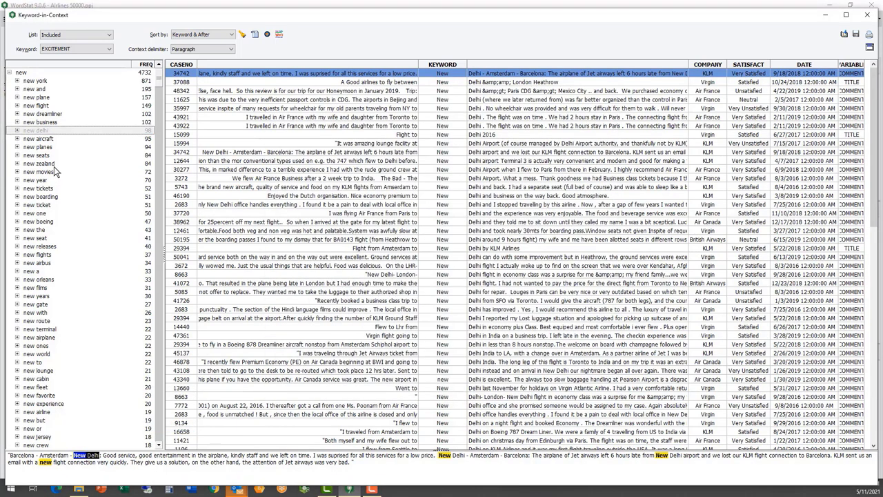
Step: Add the phrase NEW_ZEALAND from the first "new zealand" passage to the DESTINATION category
{"action": "left_click", "coordinate": [41, 163]}
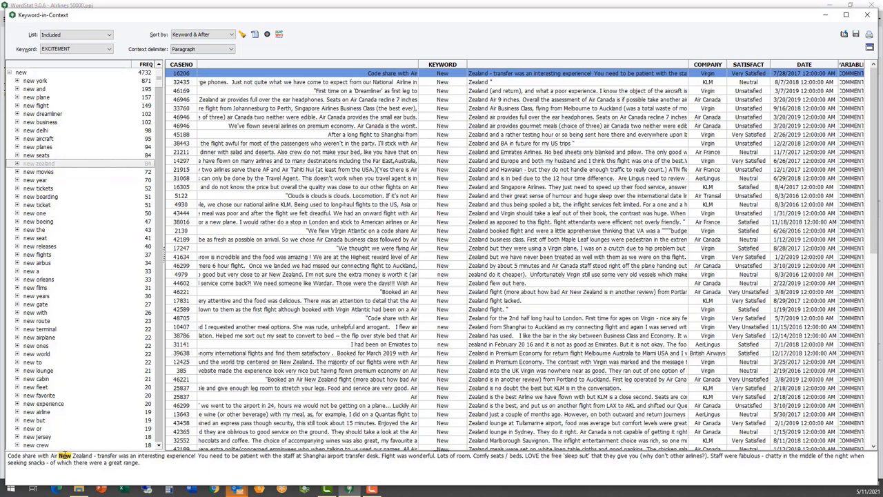
{"action": "left_click_drag", "start_coordinate": [59, 456], "coordinate": [92, 456]}
{"action": "right_click", "coordinate": [88, 457]}
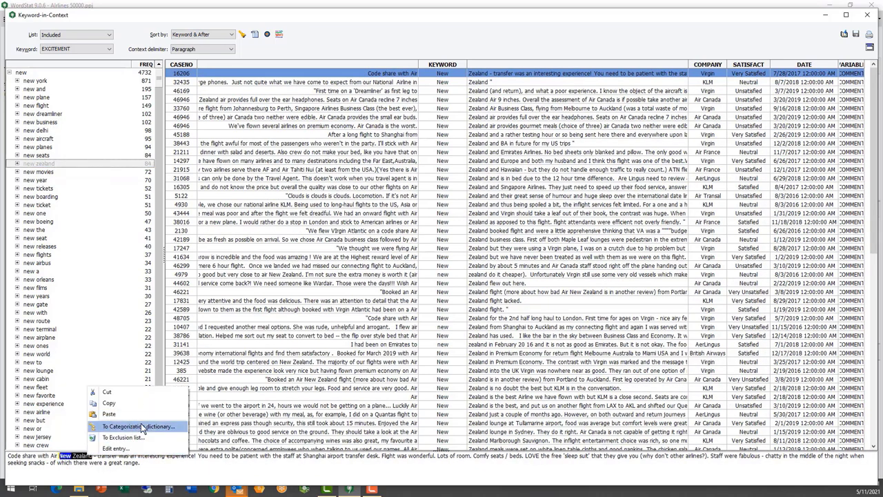
{"action": "left_click", "coordinate": [141, 428]}
{"action": "left_click", "coordinate": [532, 395]}
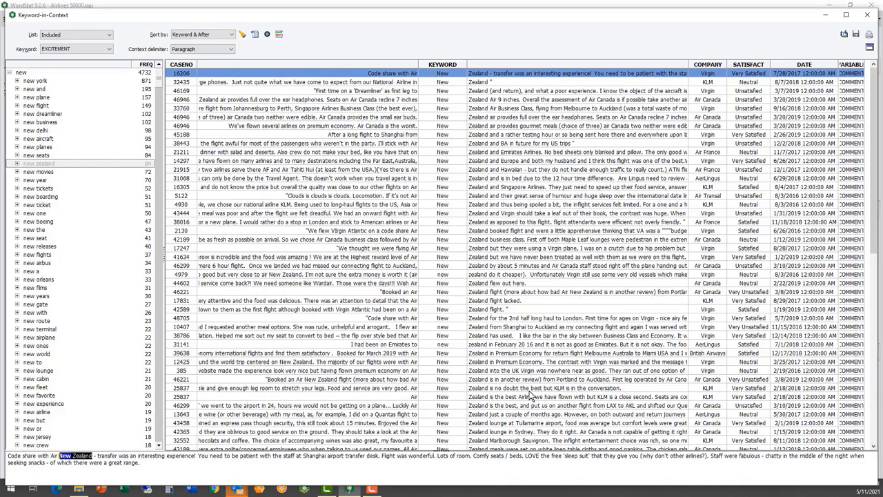
Step: Sort the EXCITEMENT keyword-in-context passages by Keyword & Before, and close the keyword-in-context window
{"action": "left_click", "coordinate": [221, 34]}
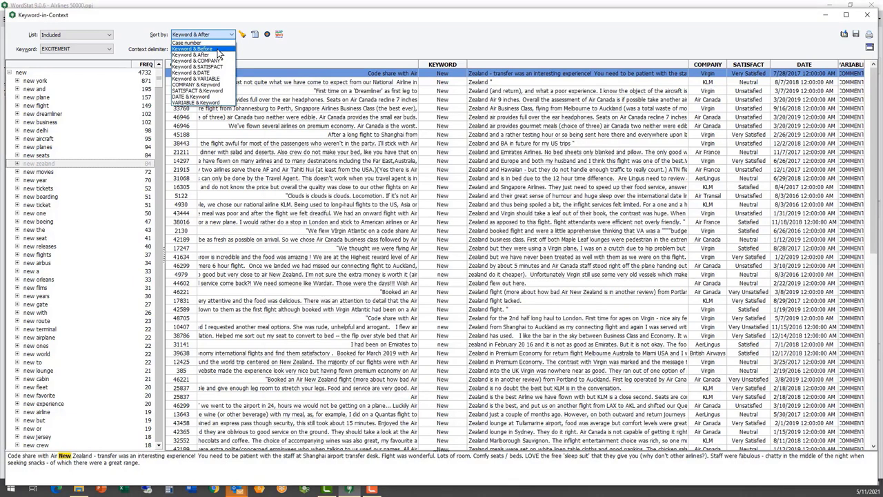
{"action": "left_click", "coordinate": [217, 49]}
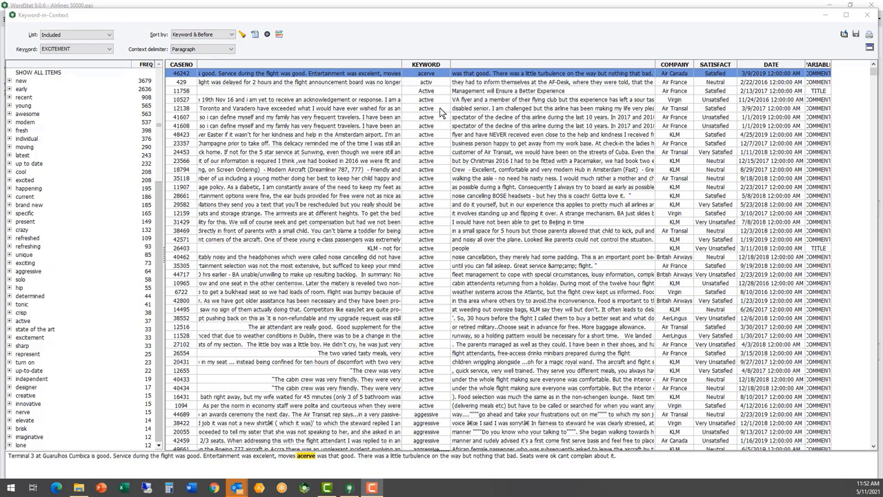
{"action": "left_click", "coordinate": [871, 14]}
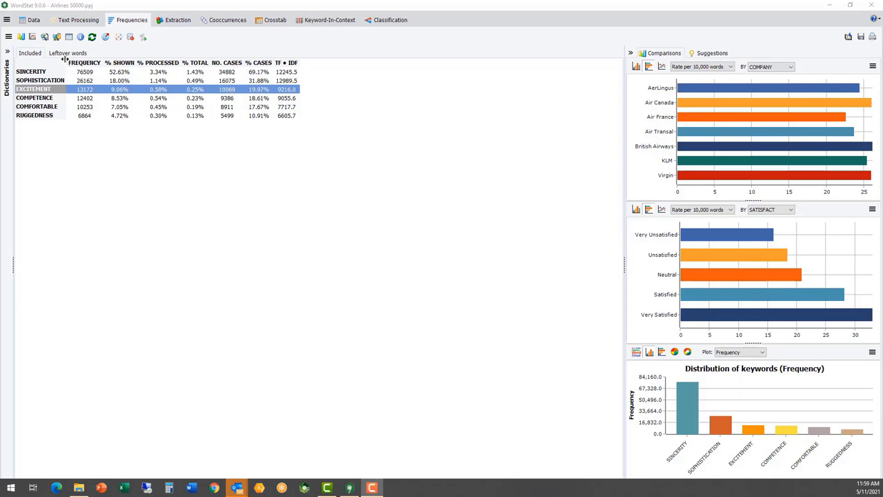
Step: Retrieve the paragraphs that contain no keyword, and view the collection and dictionary coverage statistics
{"action": "left_click", "coordinate": [45, 37]}
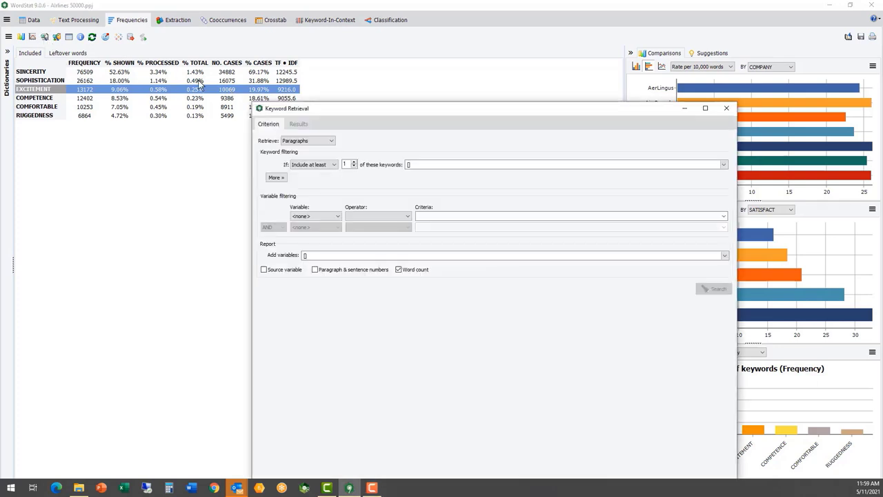
{"action": "left_click_drag", "start_coordinate": [343, 112], "coordinate": [306, 27]}
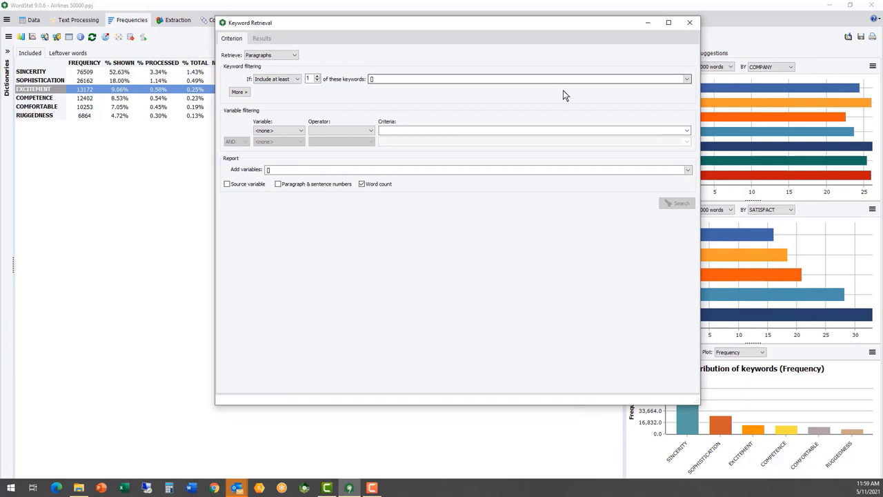
{"action": "left_click", "coordinate": [497, 80]}
{"action": "left_click", "coordinate": [446, 78]}
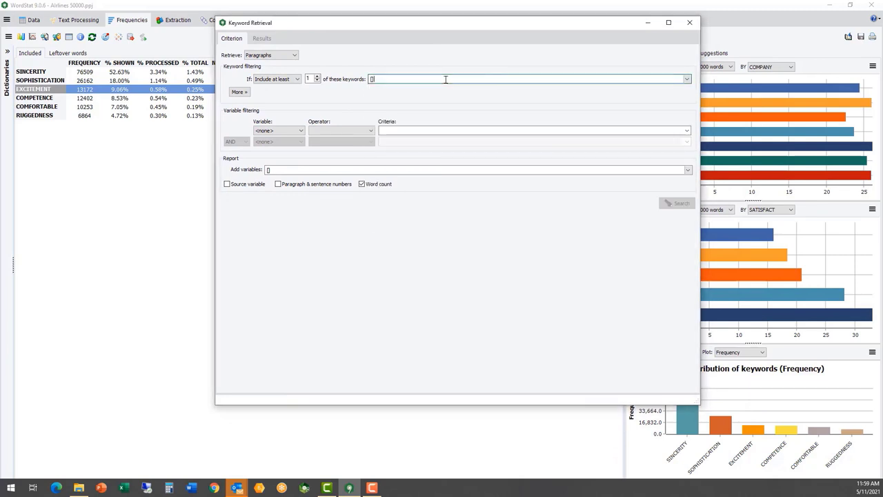
{"action": "left_click", "coordinate": [293, 80]}
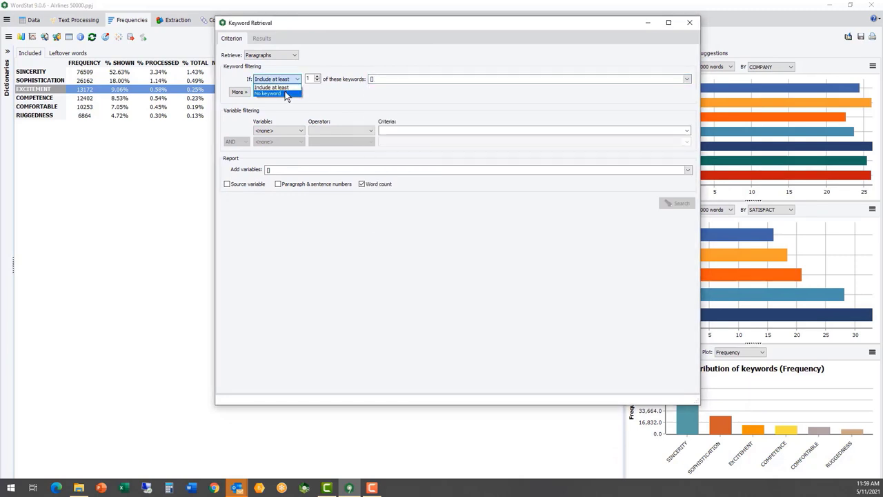
{"action": "left_click", "coordinate": [285, 91]}
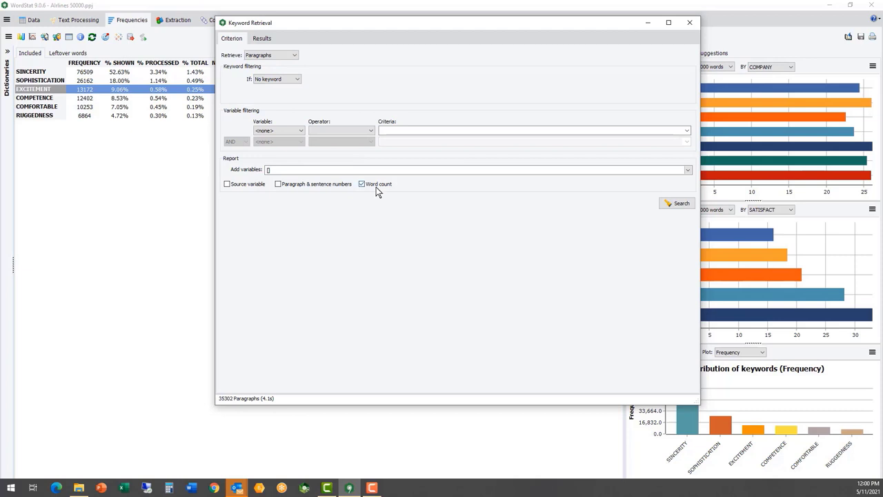
{"action": "left_click", "coordinate": [677, 204]}
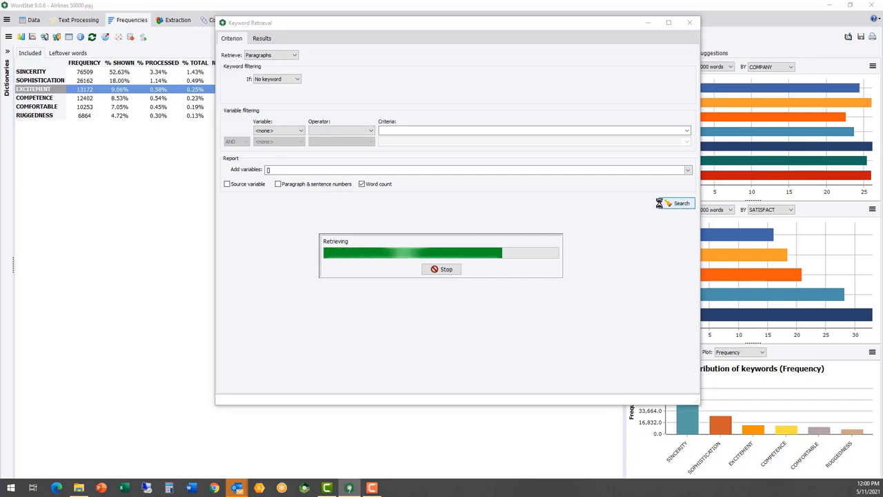
{"action": "left_click", "coordinate": [693, 23]}
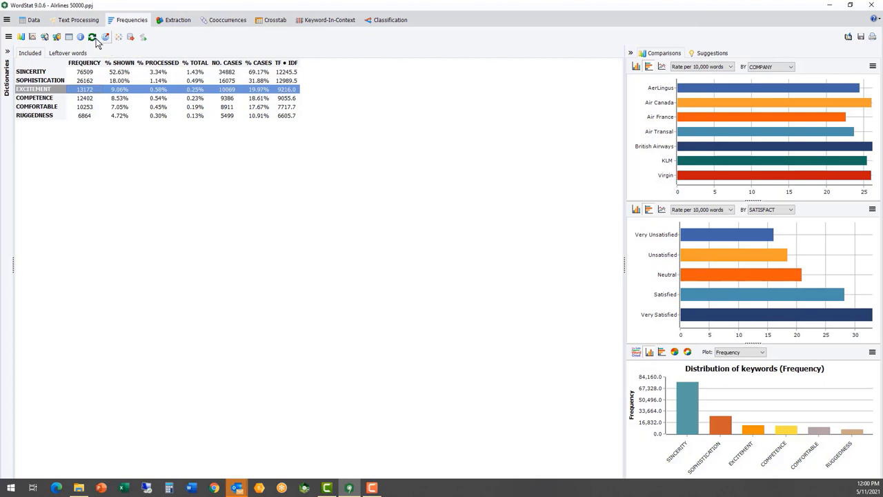
{"action": "left_click", "coordinate": [81, 37]}
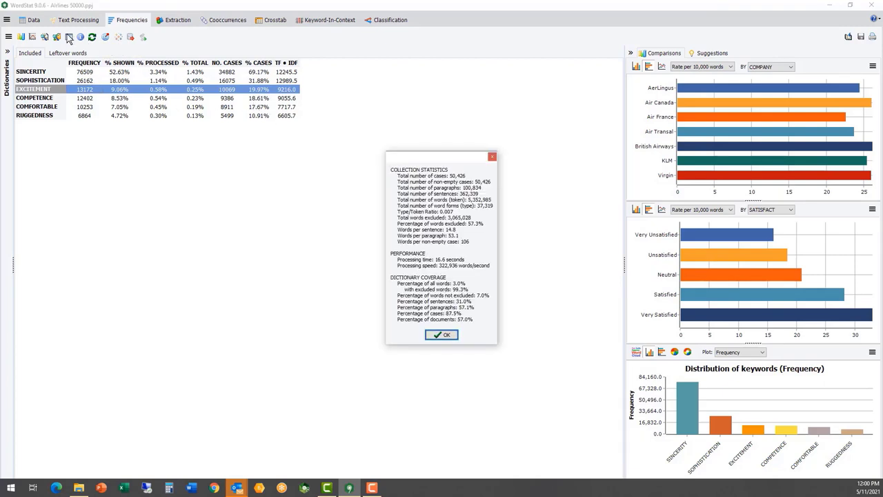
{"action": "left_click", "coordinate": [448, 336]}
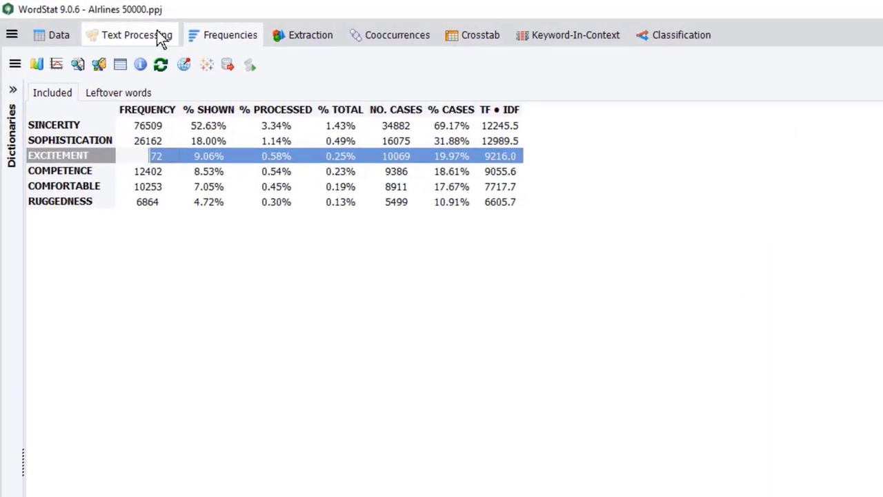
Step: View the categories of the Brand Personality model and its publishing option, and return to the keyword frequencies
{"action": "left_click", "coordinate": [159, 38]}
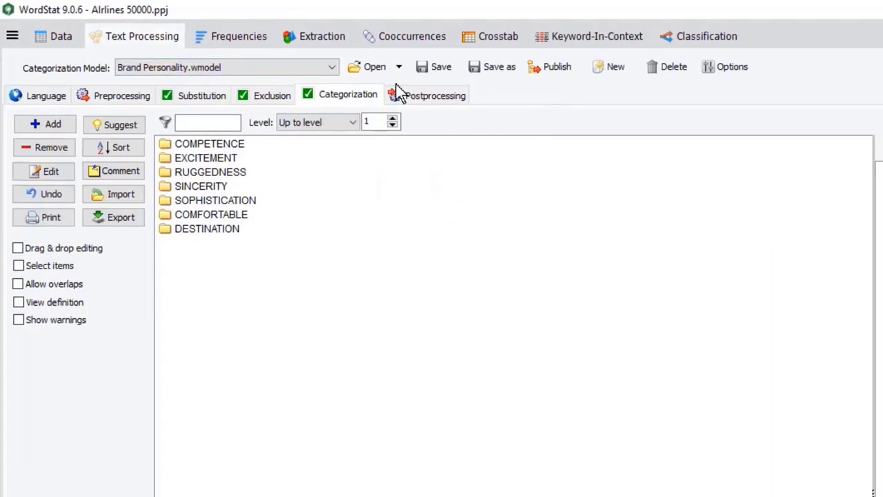
{"action": "left_click", "coordinate": [545, 69]}
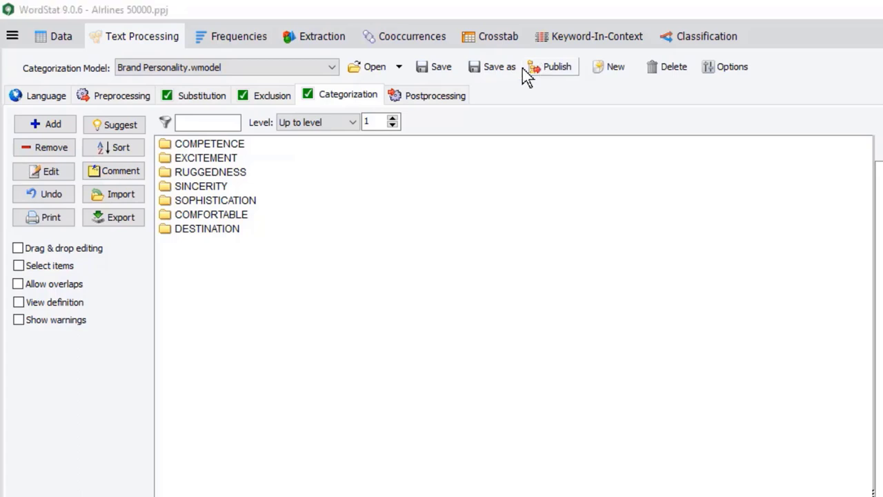
{"action": "left_click", "coordinate": [226, 31]}
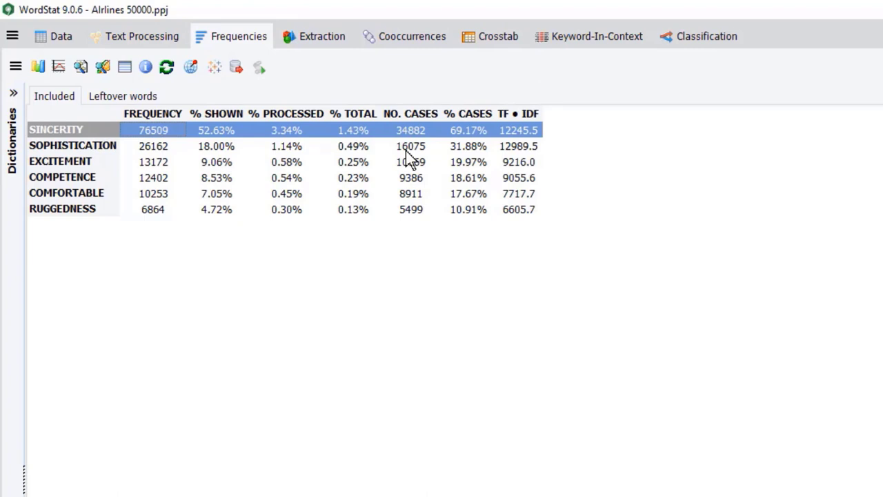
Step: View the Python and R postprocessing scripts available for the frequency results without running any
{"action": "left_click", "coordinate": [215, 69]}
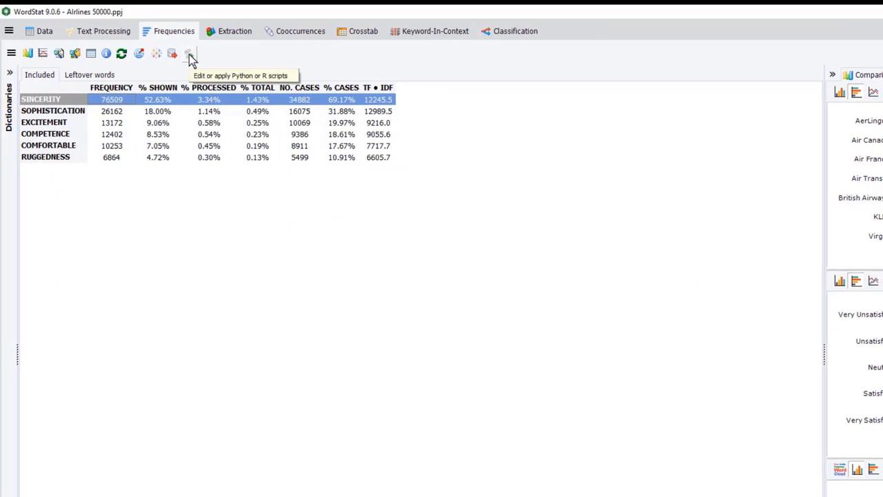
{"action": "left_click", "coordinate": [191, 58]}
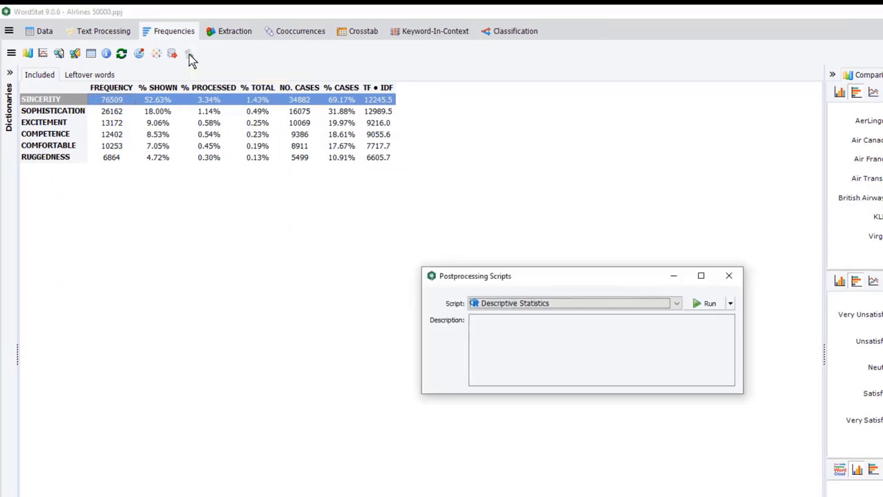
{"action": "left_click", "coordinate": [678, 304]}
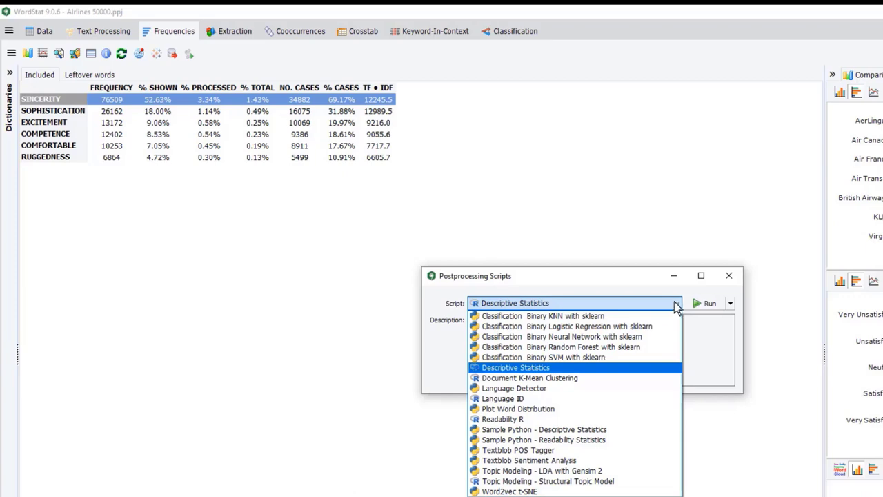
{"action": "left_click", "coordinate": [734, 275]}
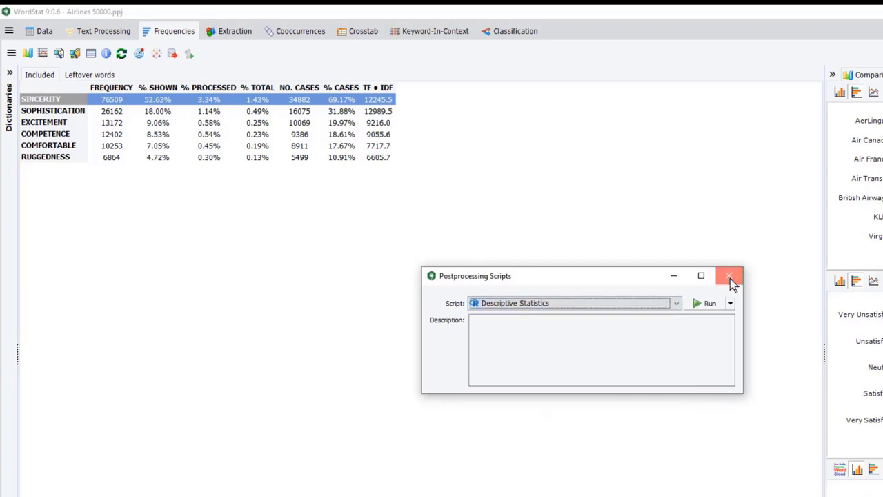
{"action": "left_click", "coordinate": [730, 278]}
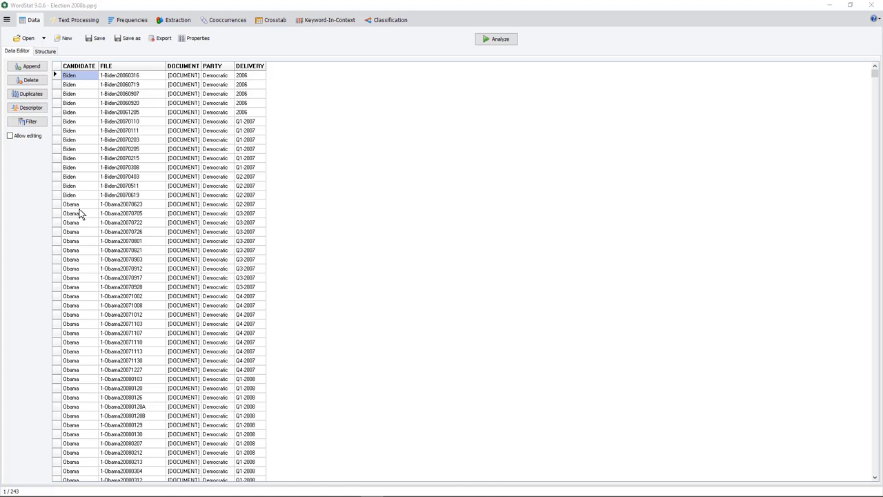
Step: In the Election 2008b project, view a speech document and start an expert-mode analysis of DOCUMENT in relation to CANDIDATE
{"action": "left_click", "coordinate": [185, 149]}
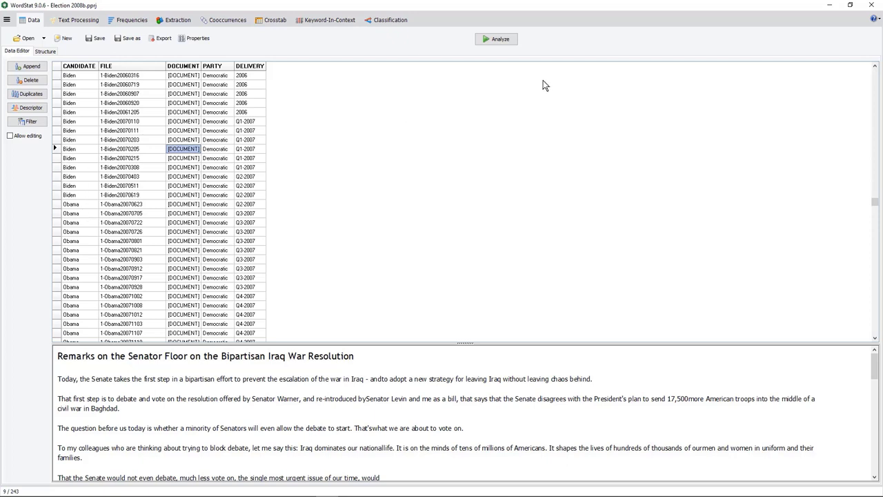
{"action": "left_click", "coordinate": [508, 43]}
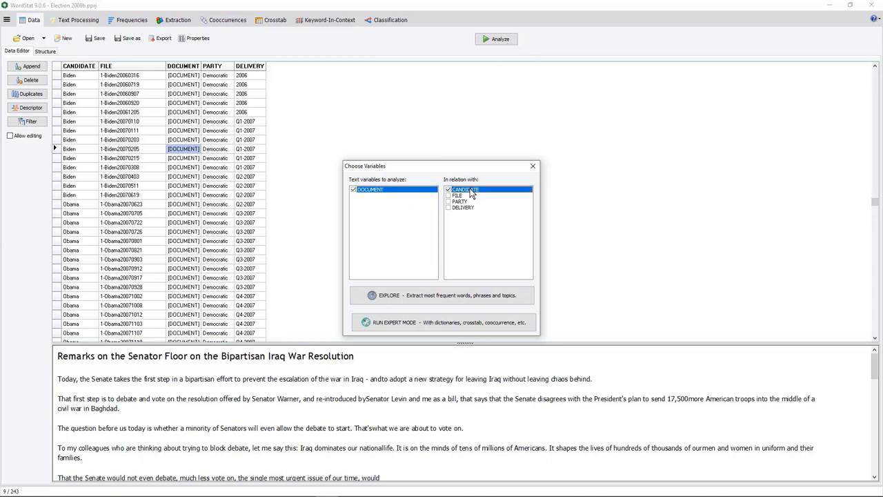
{"action": "left_click", "coordinate": [458, 322]}
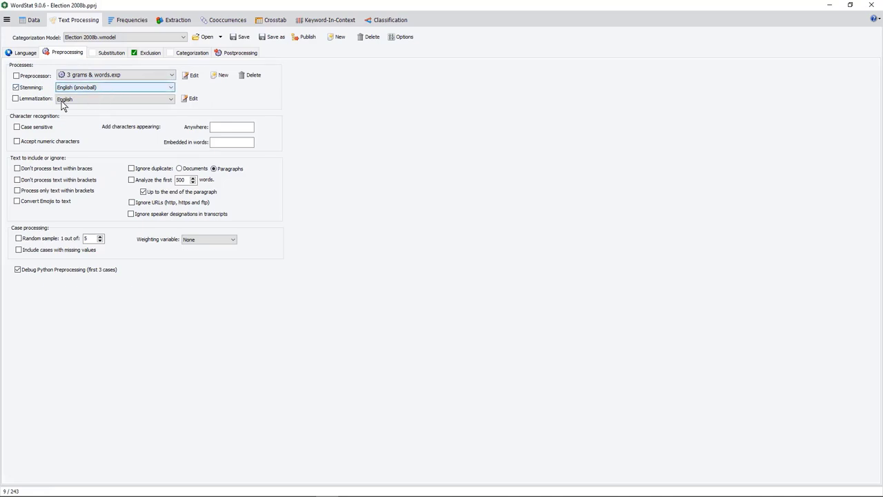
Step: Turn off stemming and enable English lemmatization in the preprocessing options
{"action": "left_click", "coordinate": [29, 90]}
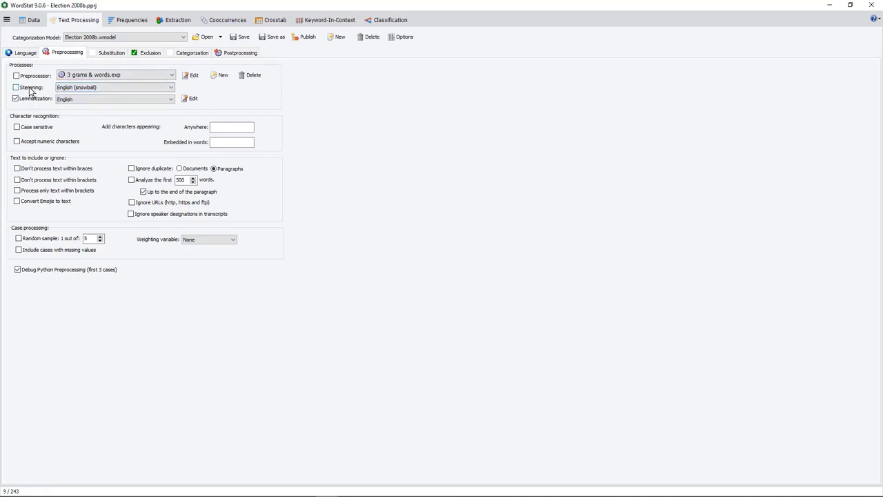
{"action": "left_click", "coordinate": [31, 98]}
Step: Set postprocessing to add words with frequency of at least 10 and remove items in fewer than 2 cases, and compute the frequencies
{"action": "left_click", "coordinate": [232, 53]}
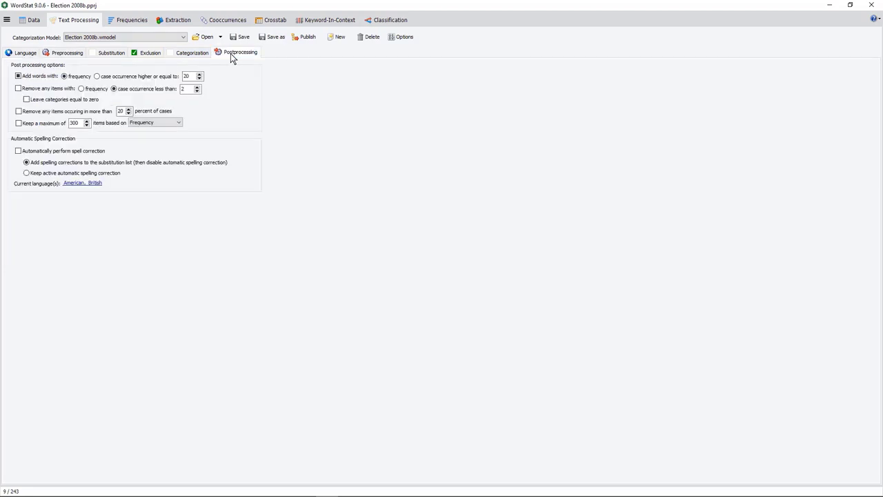
{"action": "double_click", "coordinate": [187, 76]}
{"action": "type", "text": "10"}
{"action": "left_click", "coordinate": [32, 90]}
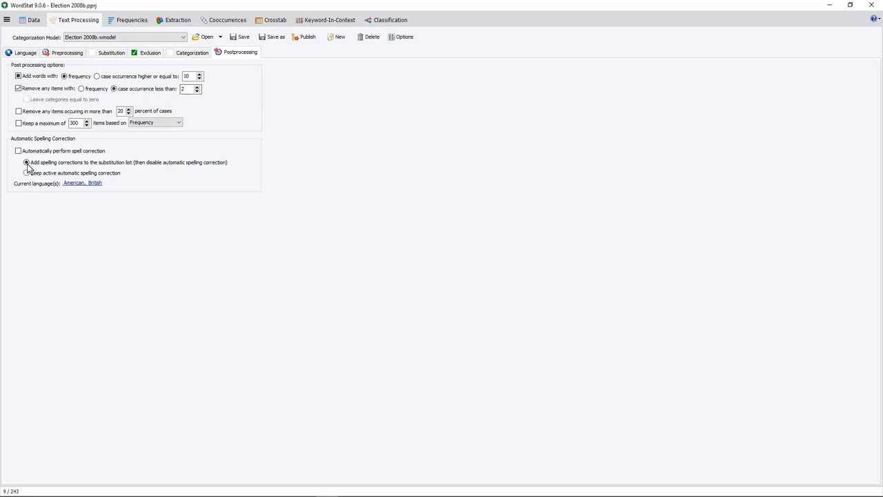
{"action": "left_click", "coordinate": [31, 124]}
{"action": "left_click", "coordinate": [75, 122]}
{"action": "left_click", "coordinate": [144, 25]}
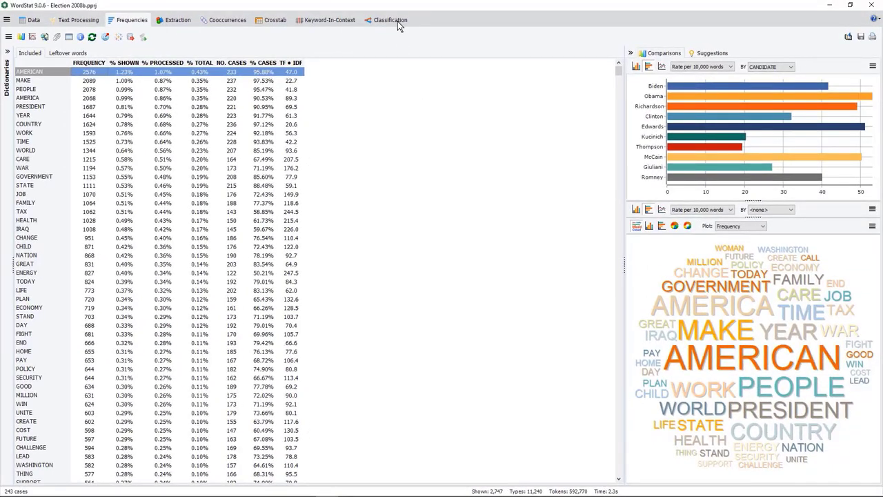
Step: Set up a classification that predicts CANDIDATE with the Leave one out validation method
{"action": "left_click", "coordinate": [393, 22]}
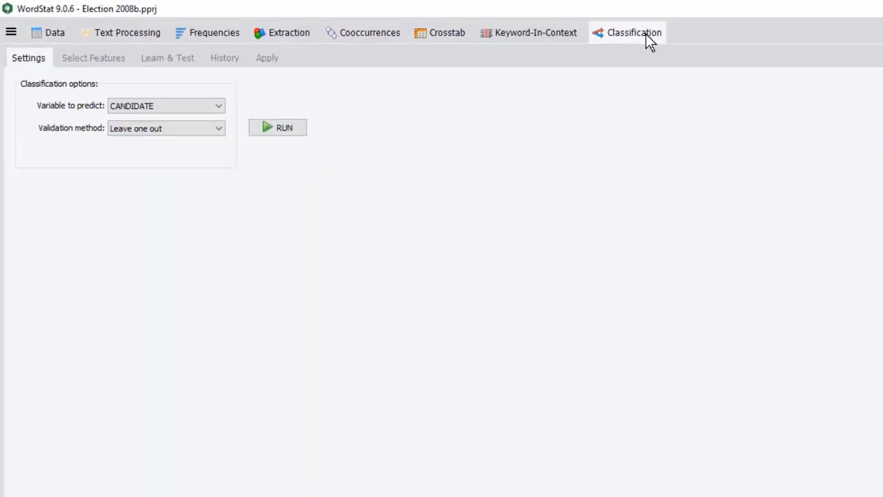
{"action": "left_click", "coordinate": [268, 123]}
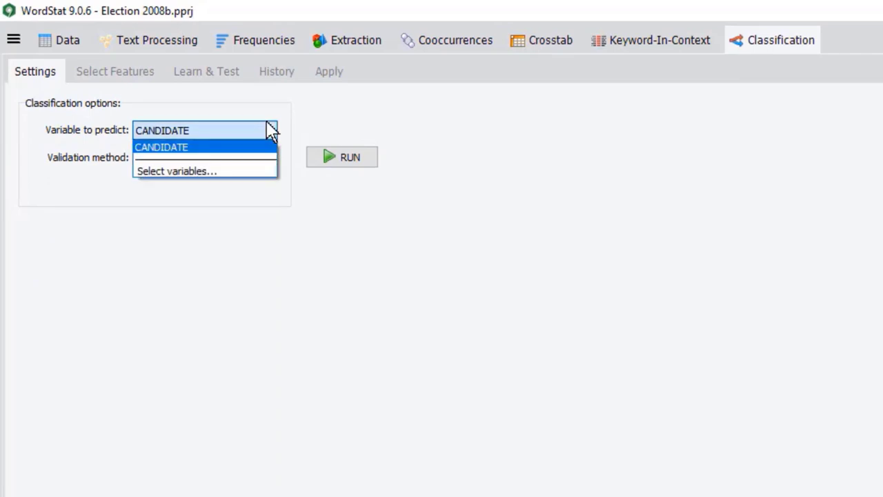
{"action": "left_click", "coordinate": [268, 122]}
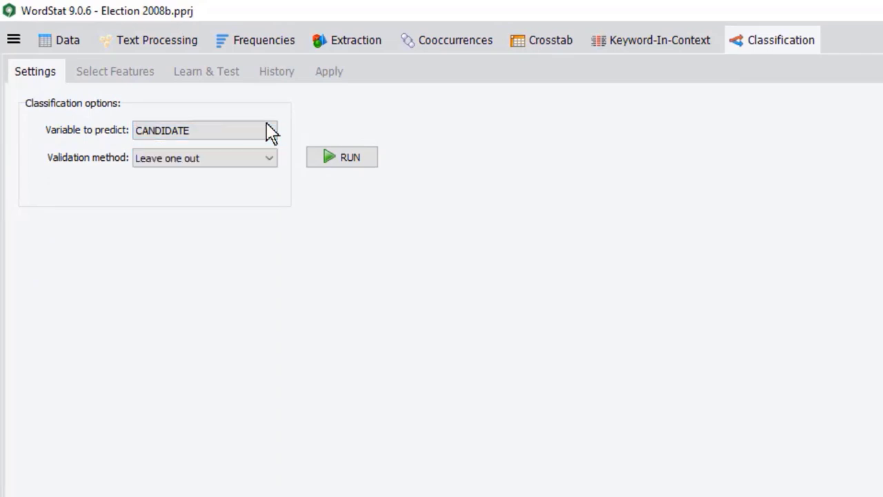
{"action": "left_click", "coordinate": [264, 160]}
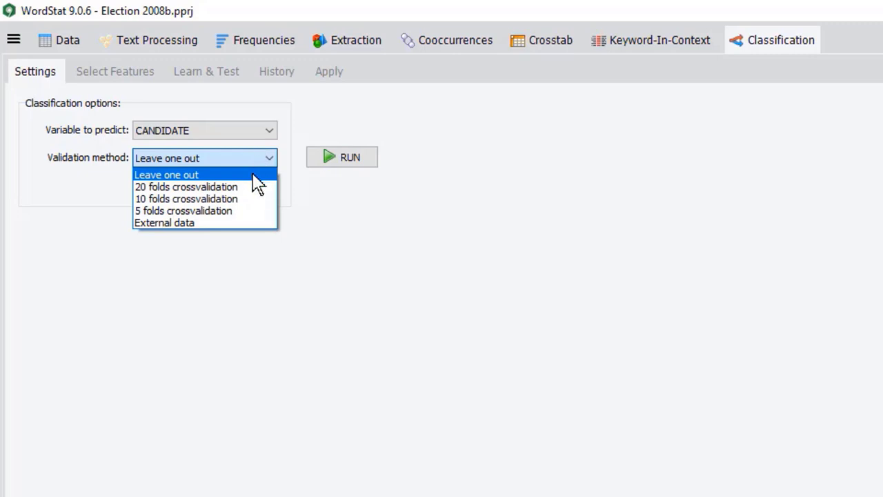
{"action": "left_click", "coordinate": [245, 174]}
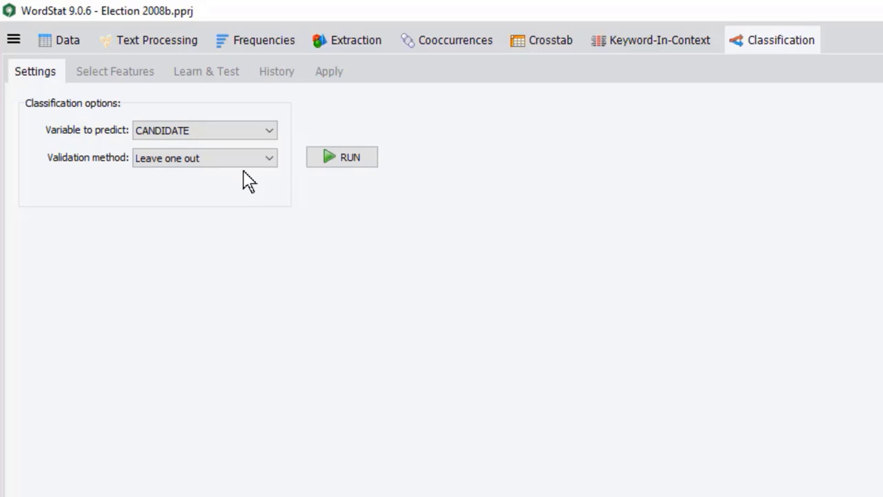
Step: Run the classification of CANDIDATE and view the feature selection criteria, keeping all features selected
{"action": "left_click", "coordinate": [341, 158]}
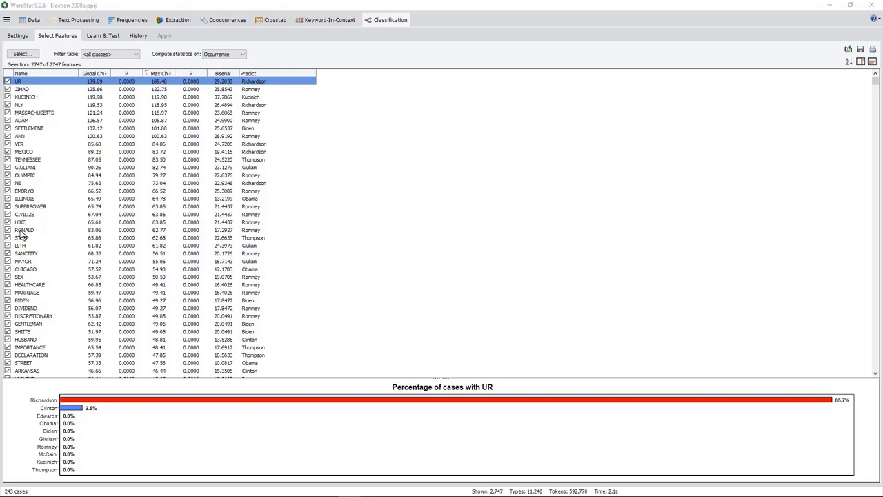
{"action": "left_click", "coordinate": [22, 54]}
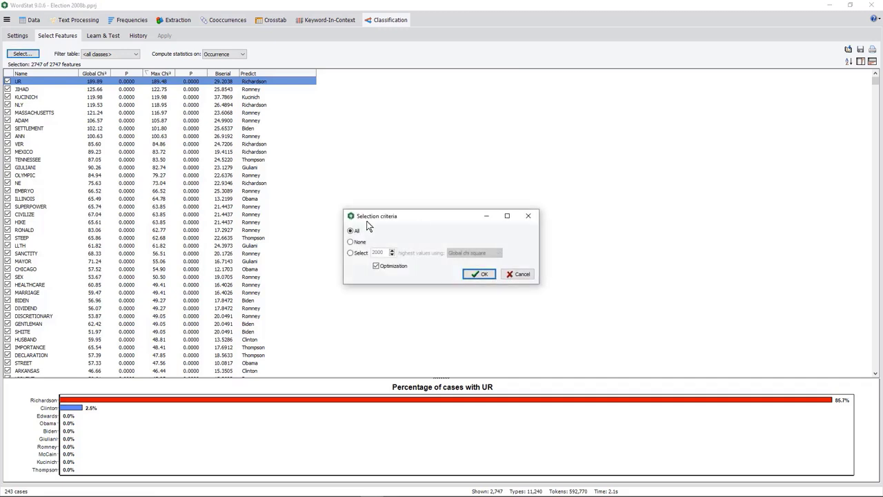
{"action": "left_click", "coordinate": [523, 274]}
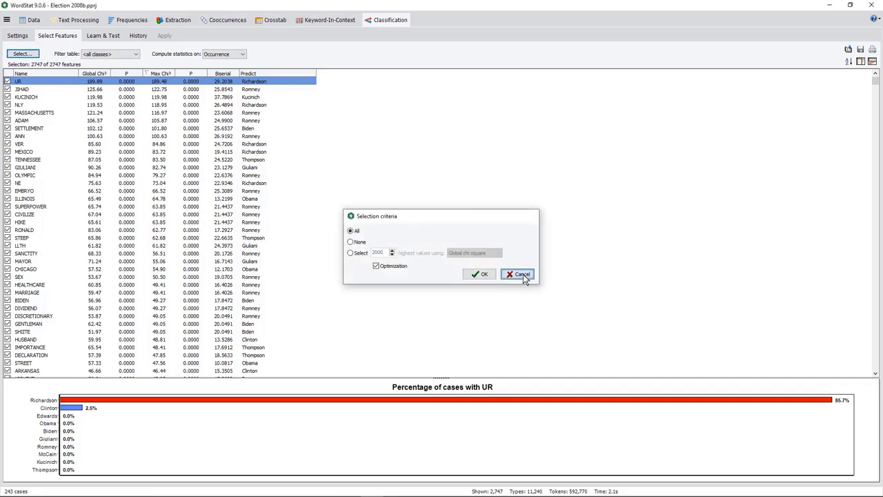
Step: Train and test a Naive Bayes model on keyword frequency with uniform prior and no feature weighting
{"action": "left_click", "coordinate": [115, 36]}
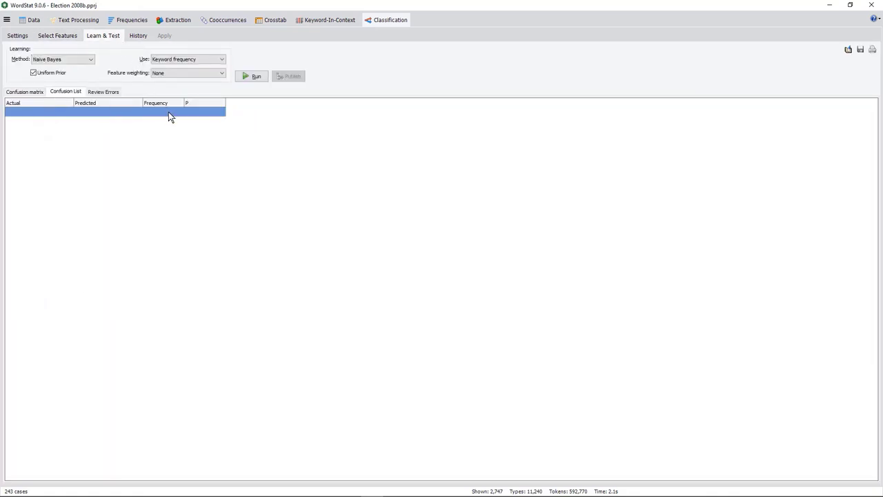
{"action": "left_click", "coordinate": [75, 59]}
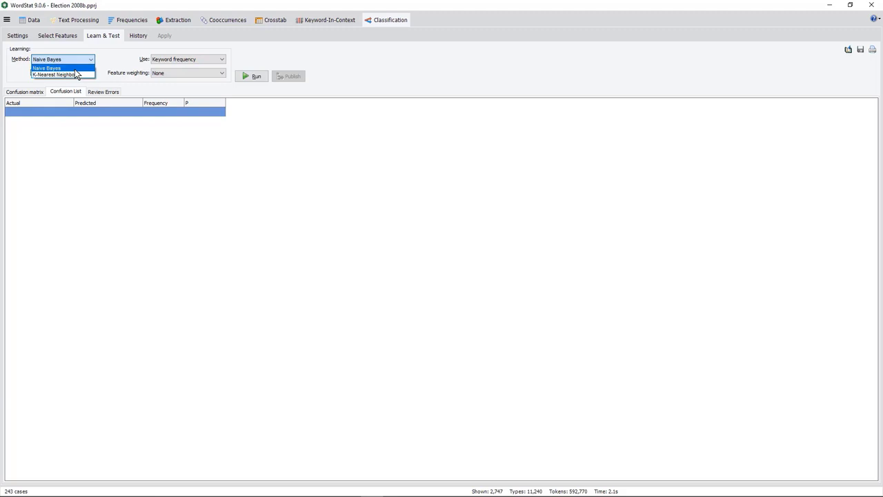
{"action": "left_click", "coordinate": [75, 69]}
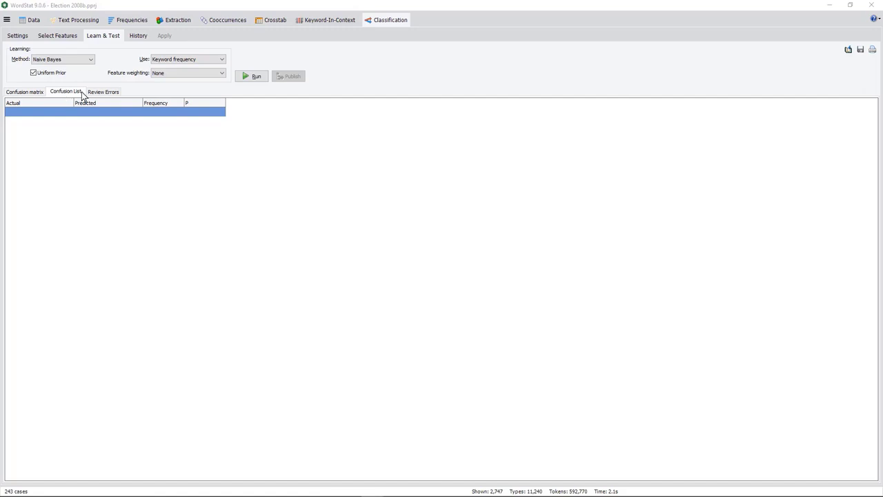
{"action": "left_click", "coordinate": [258, 78]}
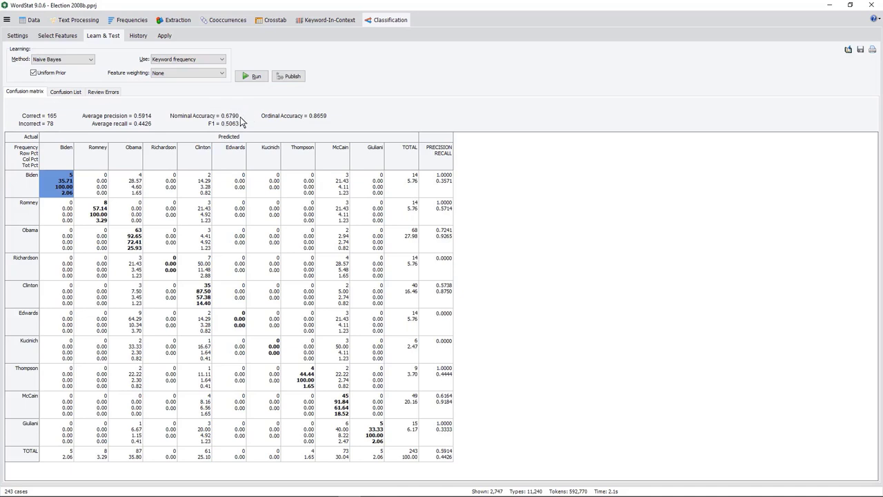
Step: Set the feature weighting to Chi-square and rerun the Naive Bayes test
{"action": "left_click", "coordinate": [221, 74]}
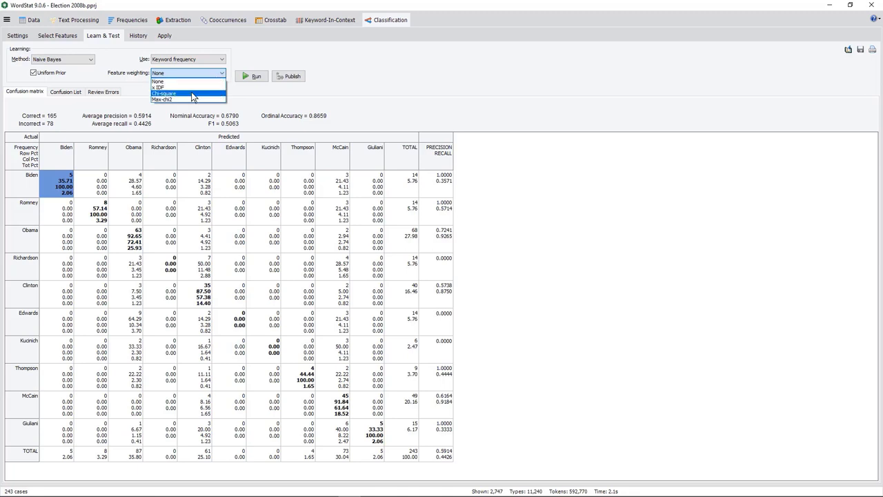
{"action": "left_click", "coordinate": [191, 92]}
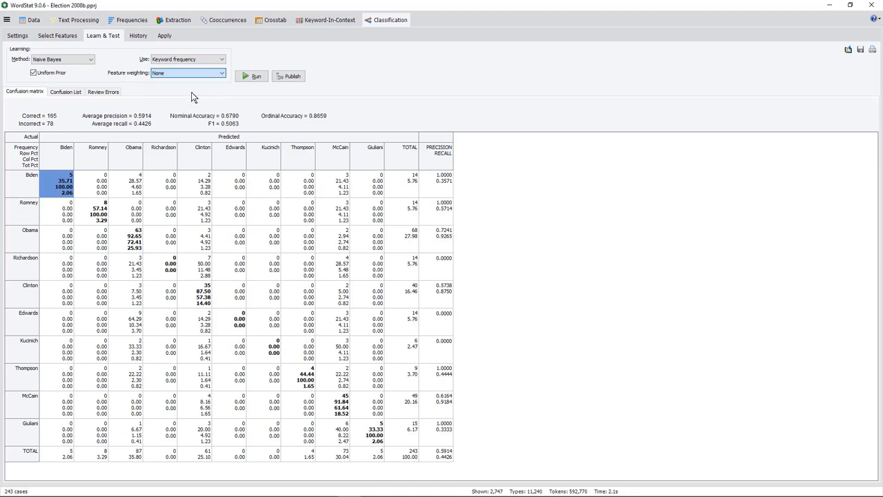
{"action": "left_click", "coordinate": [255, 78]}
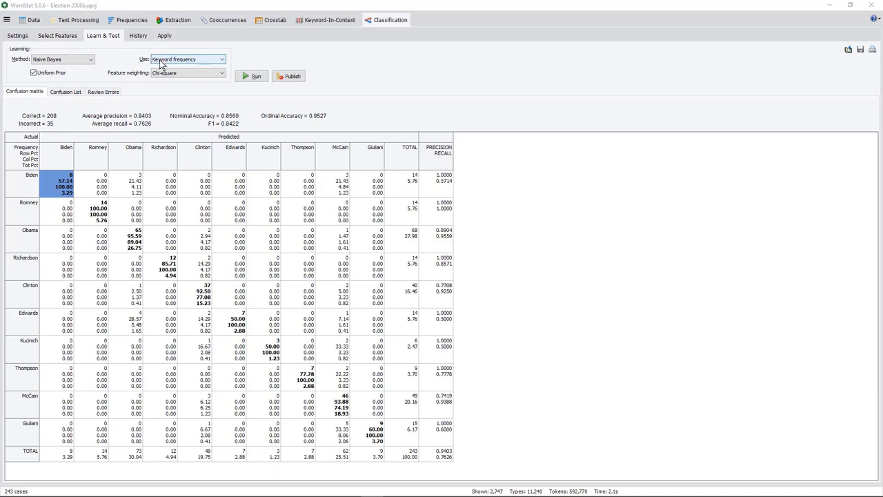
Step: Start an experiment permuting Global Chi-Square, Occurrence and Frequency, with optimization, learning from case occurrence and keyword frequency
{"action": "left_click", "coordinate": [144, 39]}
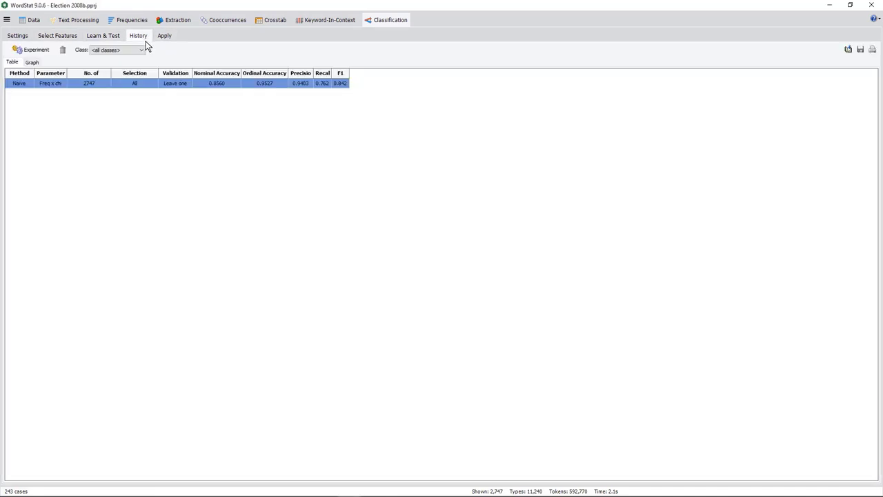
{"action": "left_click", "coordinate": [36, 51]}
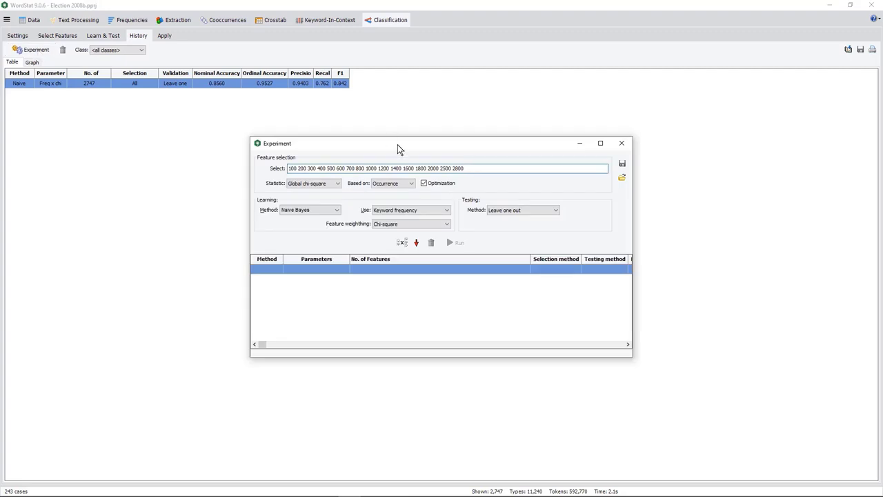
{"action": "left_click_drag", "start_coordinate": [398, 145], "coordinate": [367, 135]}
{"action": "left_click", "coordinate": [377, 233]}
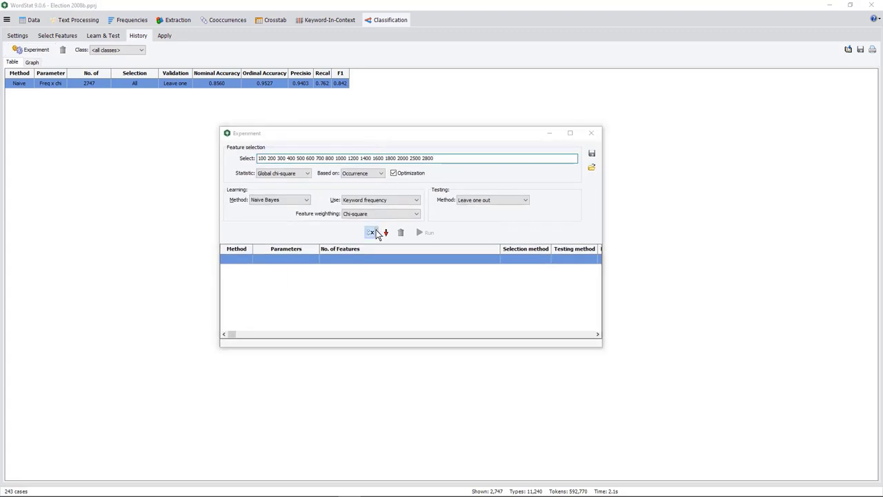
{"action": "left_click", "coordinate": [377, 236]}
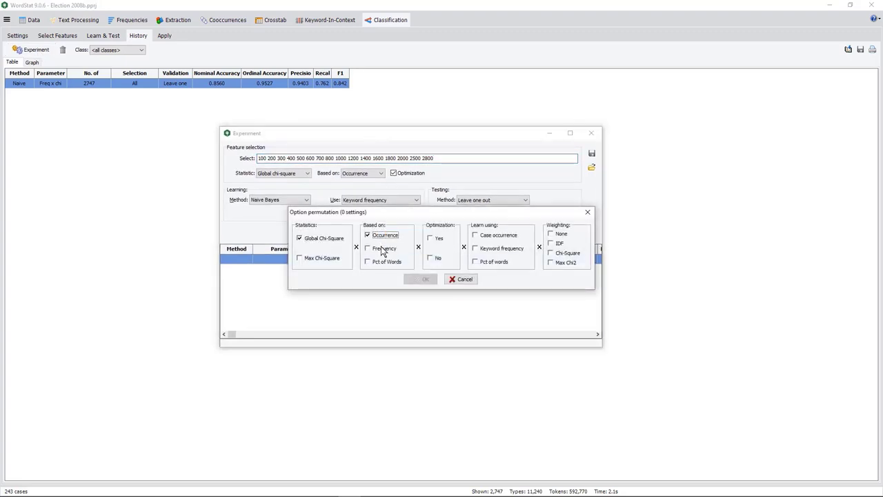
{"action": "left_click", "coordinate": [383, 248]}
{"action": "left_click", "coordinate": [434, 239]}
{"action": "left_click", "coordinate": [500, 237]}
{"action": "left_click", "coordinate": [476, 249]}
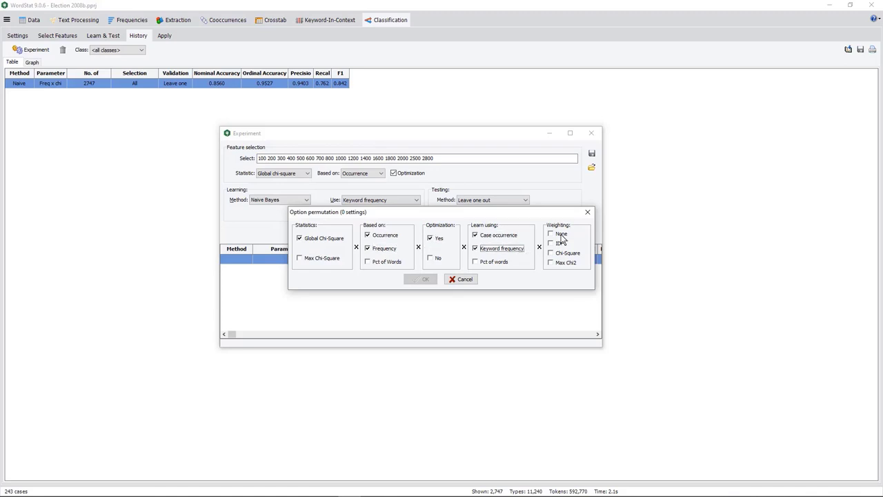
Step: Add the None, IDF, Chi-Square and Max Chi2 weightings and Pct of words to the permutation, and generate the experiment settings
{"action": "left_click", "coordinate": [551, 234]}
{"action": "left_click", "coordinate": [550, 243]}
{"action": "left_click", "coordinate": [550, 252]}
{"action": "left_click", "coordinate": [564, 264]}
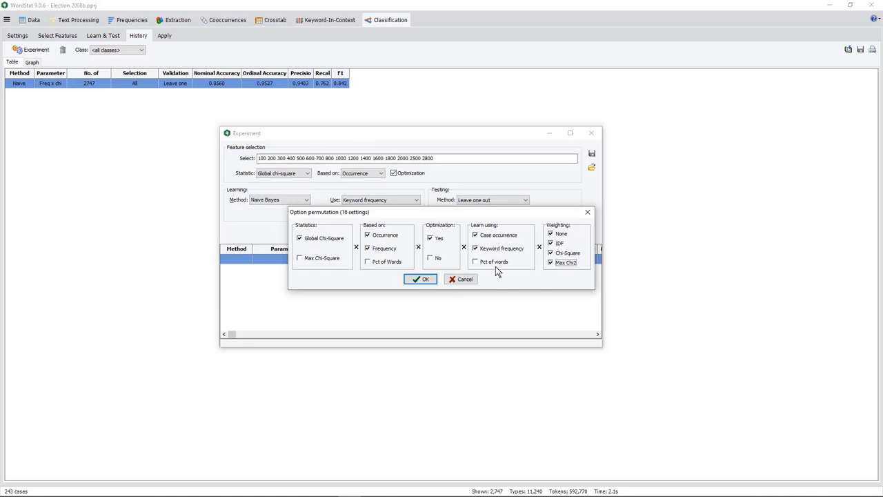
{"action": "left_click", "coordinate": [488, 261]}
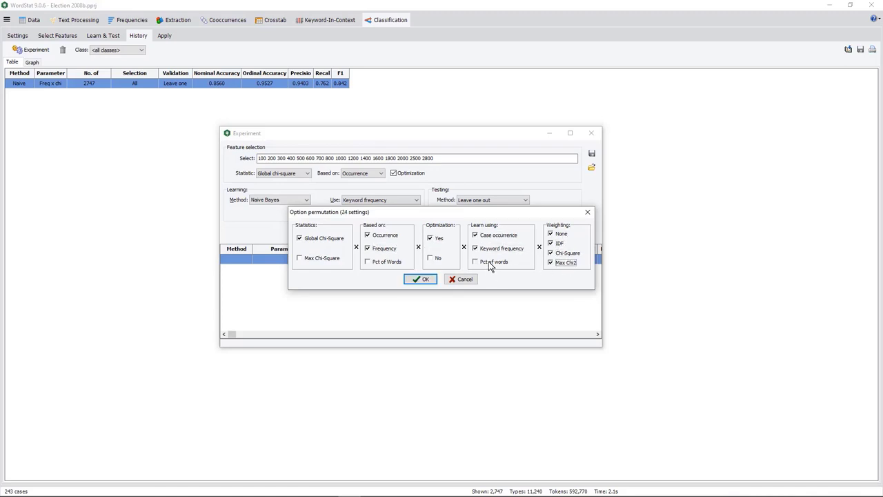
{"action": "left_click", "coordinate": [429, 279]}
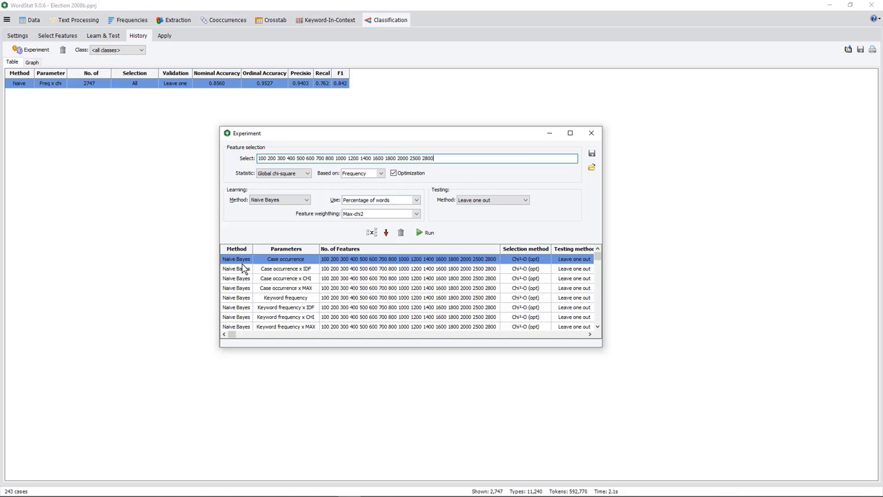
Step: Run the experiment while viewing the accuracy graph, stop it partway, and close the experiment dialog
{"action": "left_click", "coordinate": [426, 234]}
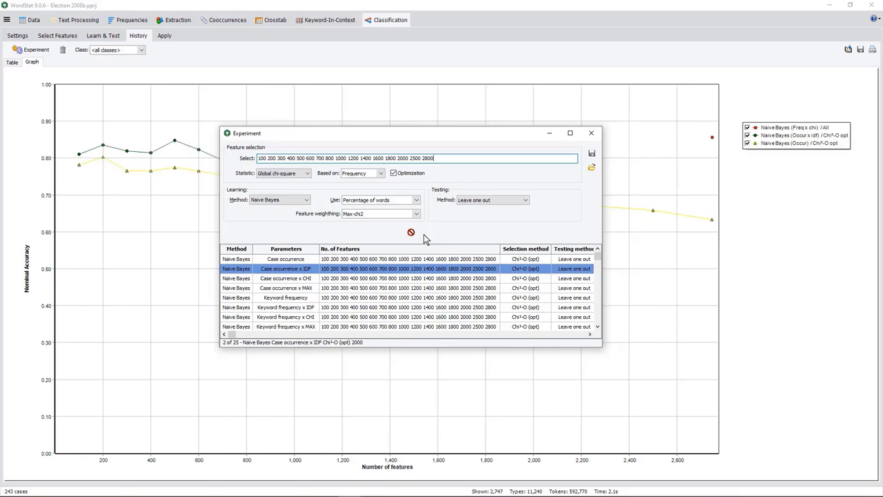
{"action": "left_click_drag", "start_coordinate": [435, 138], "coordinate": [458, 262]}
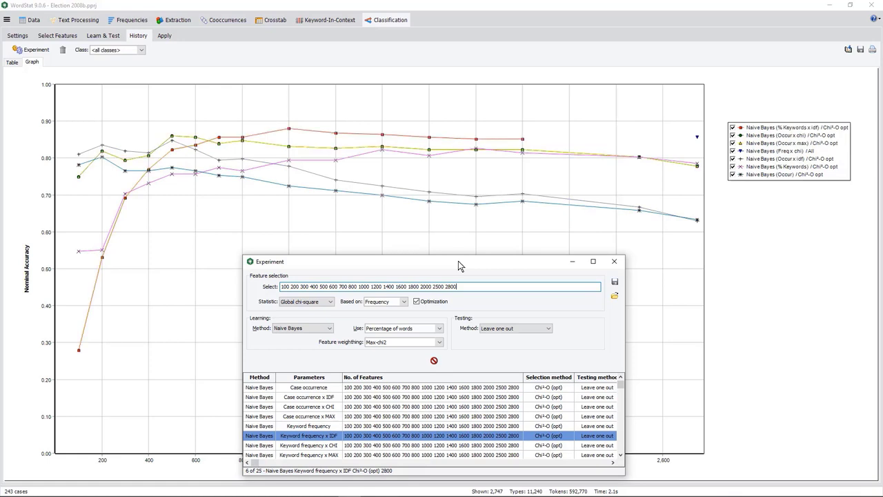
{"action": "left_click", "coordinate": [432, 361]}
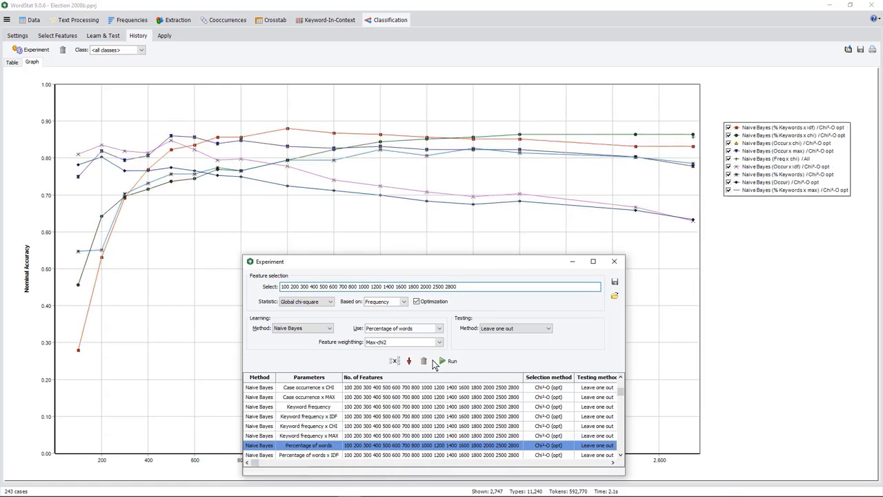
{"action": "left_click", "coordinate": [614, 263]}
Step: Sort the history table by nominal accuracy, load the best model (% Keywords x idf, 1000 features), and rerun its test
{"action": "left_click", "coordinate": [13, 63]}
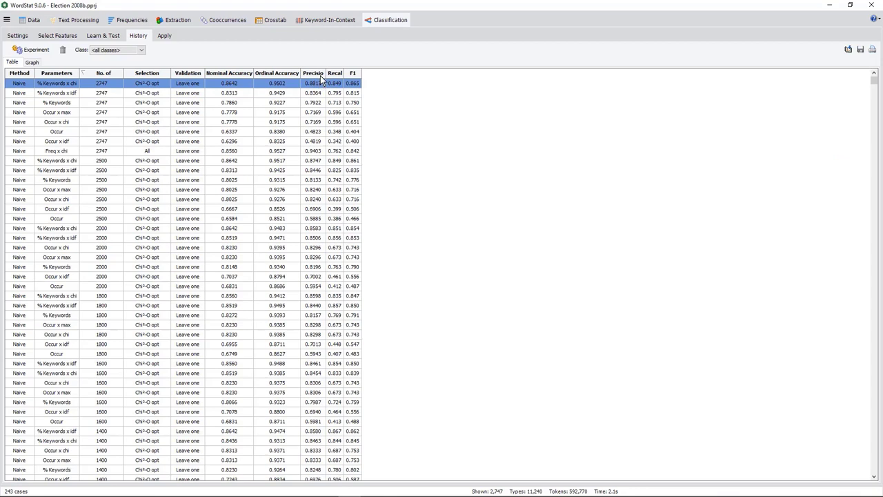
{"action": "left_click", "coordinate": [241, 73]}
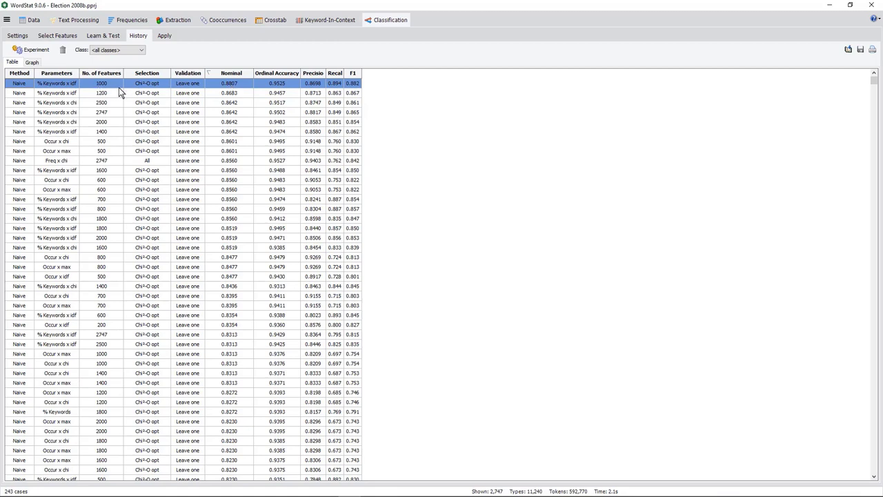
{"action": "double_click", "coordinate": [232, 84]}
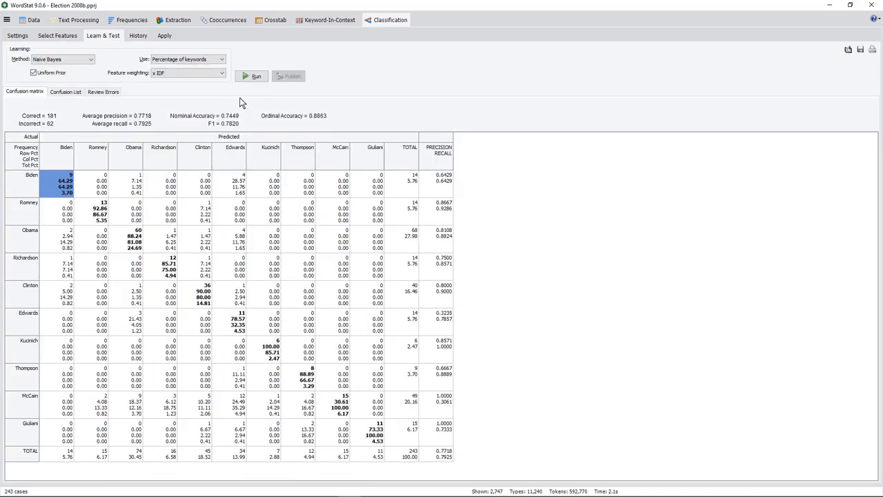
{"action": "left_click", "coordinate": [255, 78]}
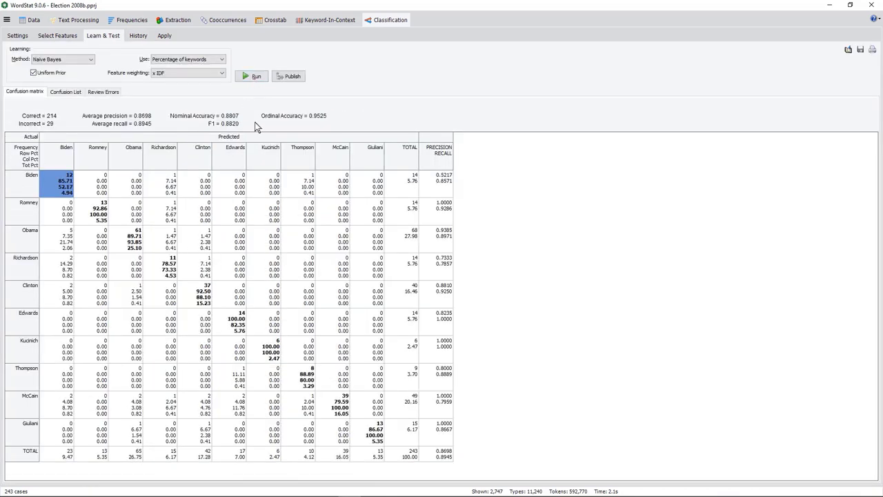
Step: View the dialog for publishing the classification model without saving, and set the text to classify to Single document
{"action": "left_click", "coordinate": [290, 76]}
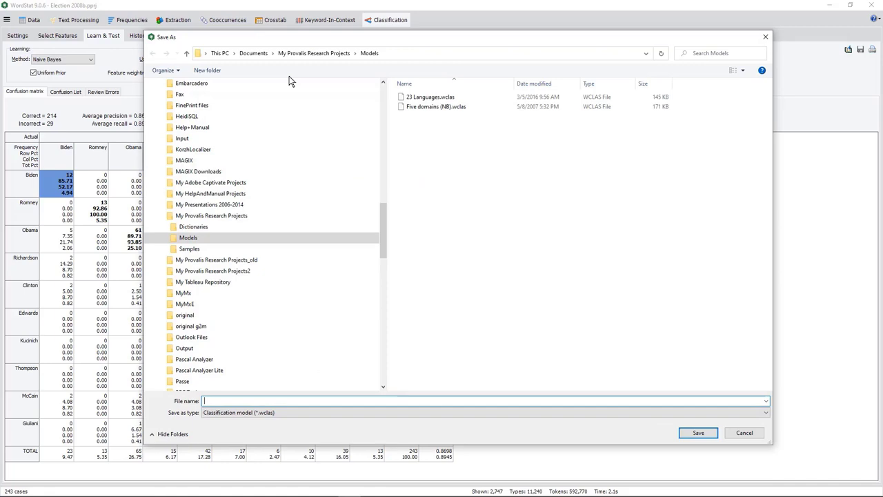
{"action": "left_click", "coordinate": [743, 432]}
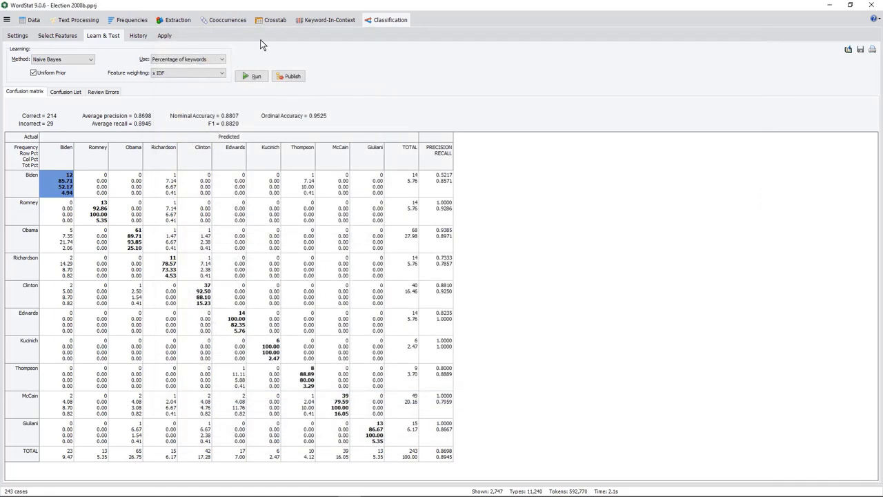
{"action": "left_click", "coordinate": [166, 37]}
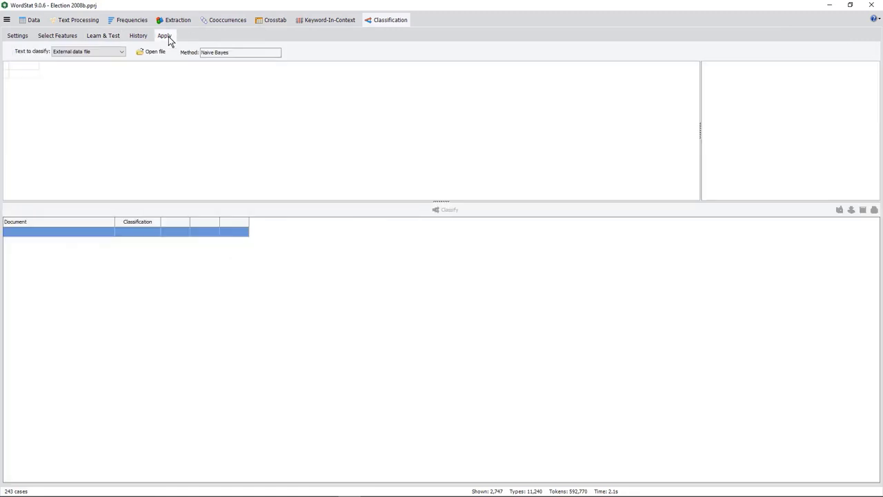
{"action": "left_click", "coordinate": [119, 52]}
{"action": "left_click", "coordinate": [101, 65]}
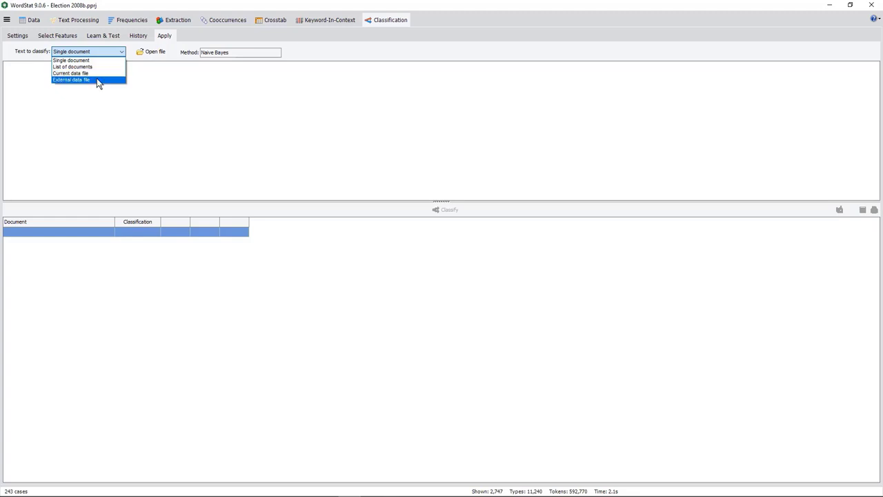
{"action": "left_click", "coordinate": [283, 94]}
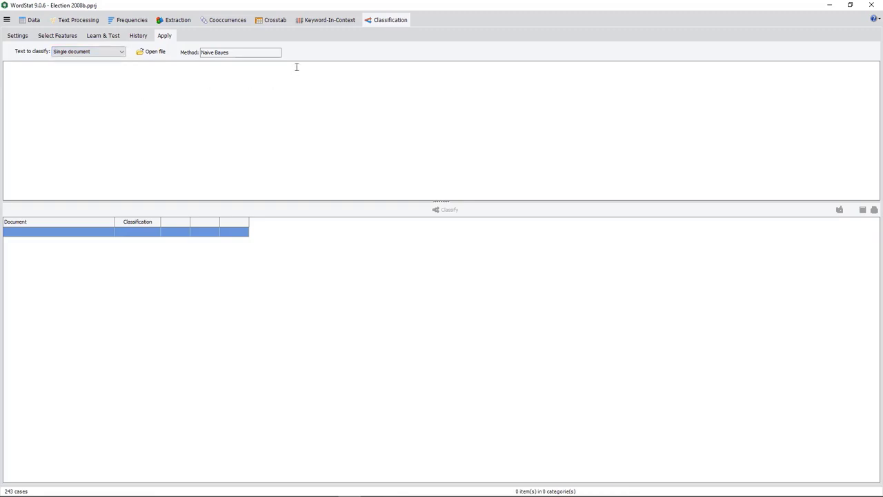
Step: Return to the word frequencies of the speeches
{"action": "left_click", "coordinate": [132, 21]}
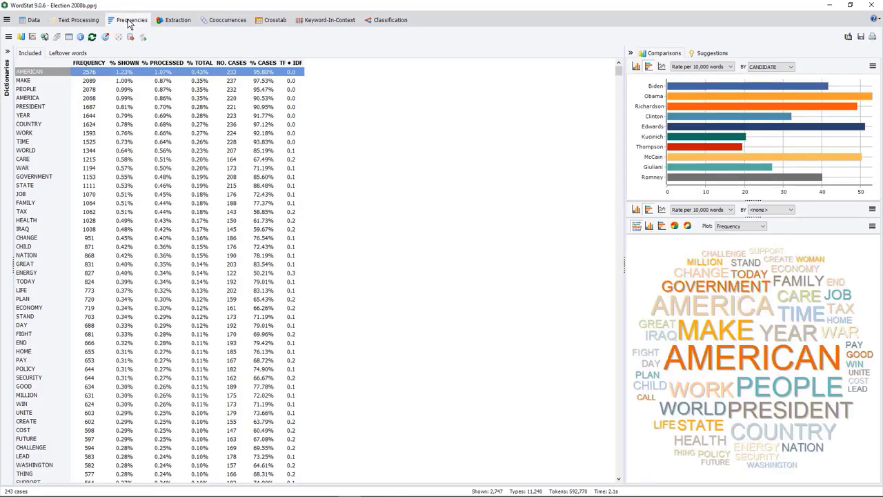